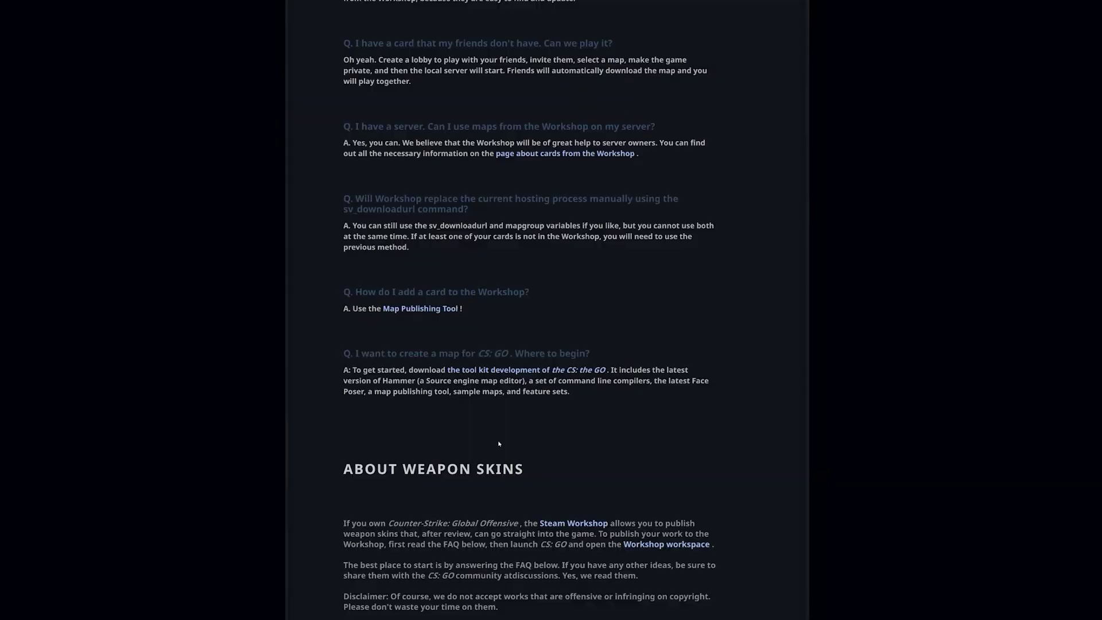
Step: Open the Workspace Materials download from the useful links in the weapon skins section
scroll(501, 436, down, 4)
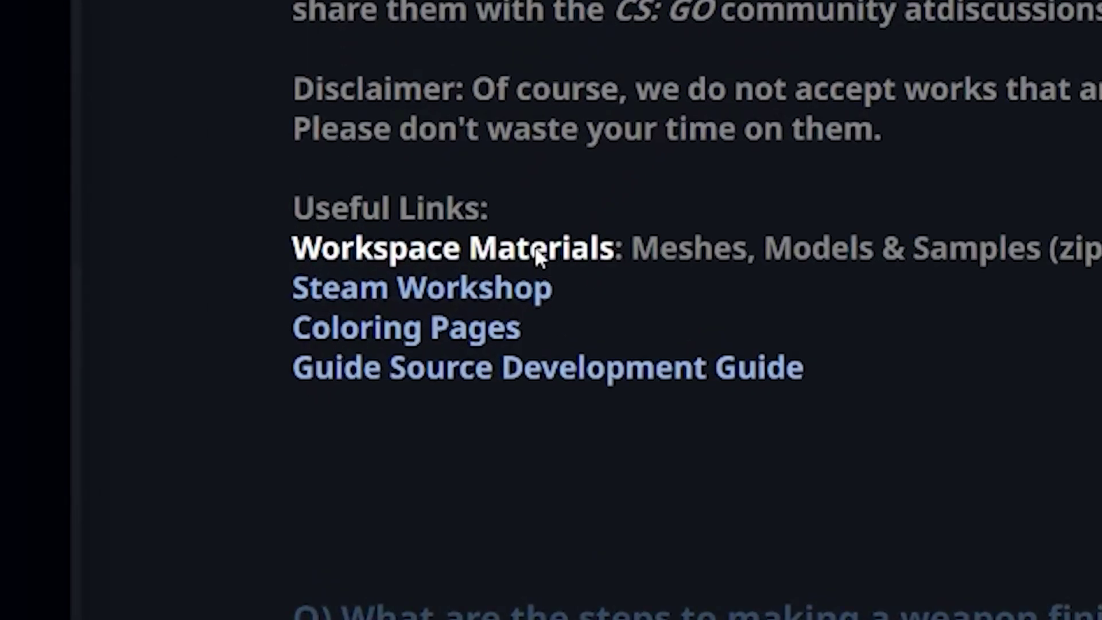
click(535, 246)
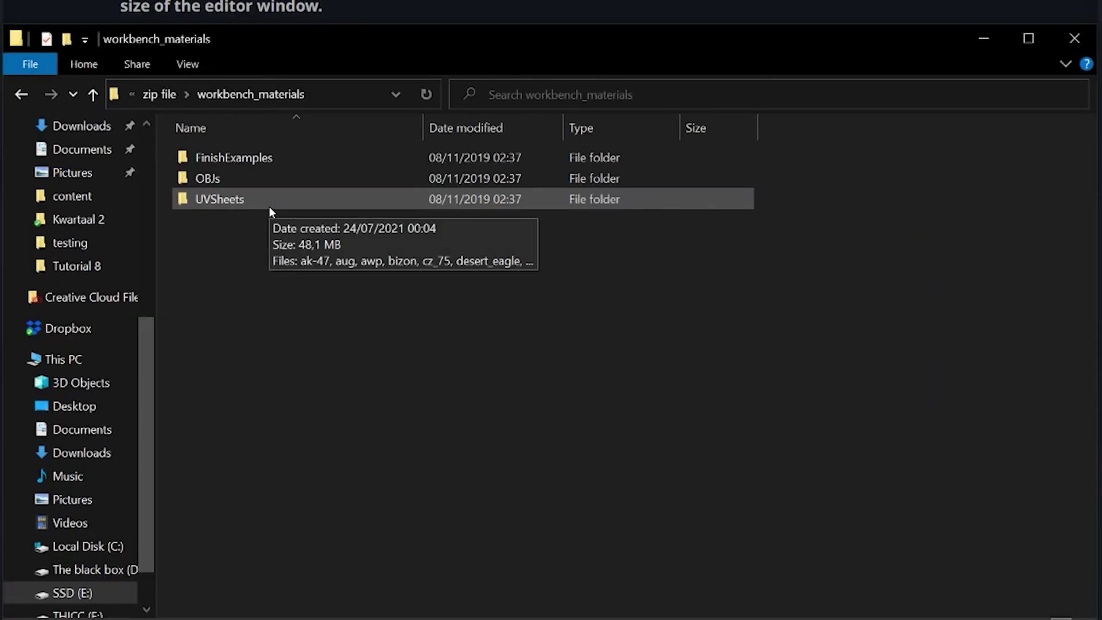
Step: Examine the UVSheets and OBJs folders inside workbench_materials and open the FinishExamples folder
double_click(269, 205)
scroll(678, 534, down, 2)
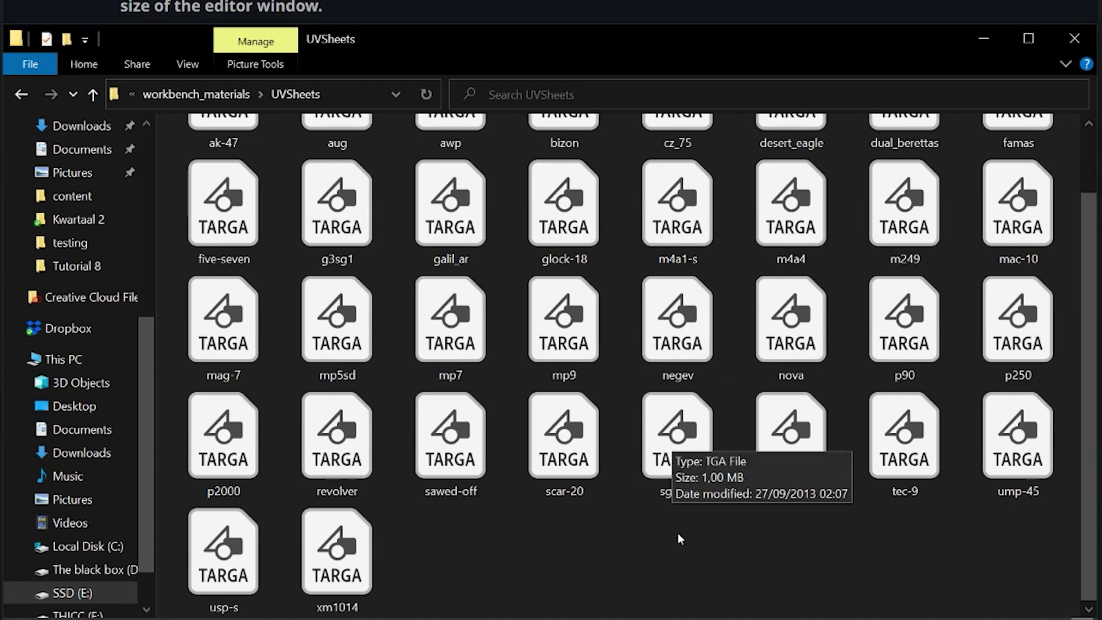
click(229, 95)
double_click(246, 175)
scroll(400, 297, down, 3)
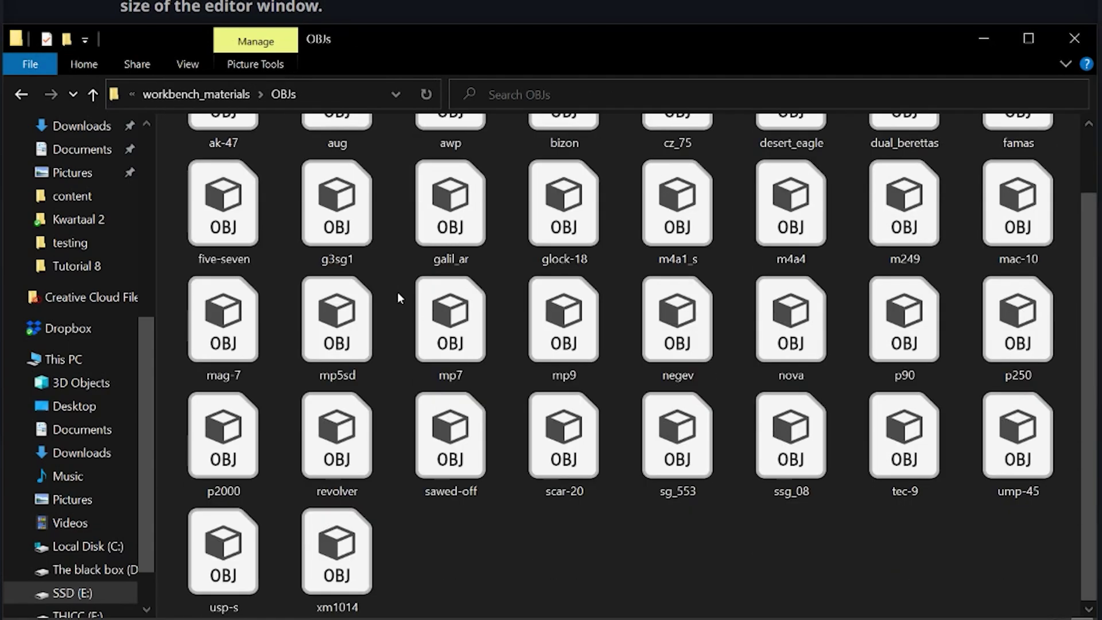
click(232, 92)
double_click(225, 155)
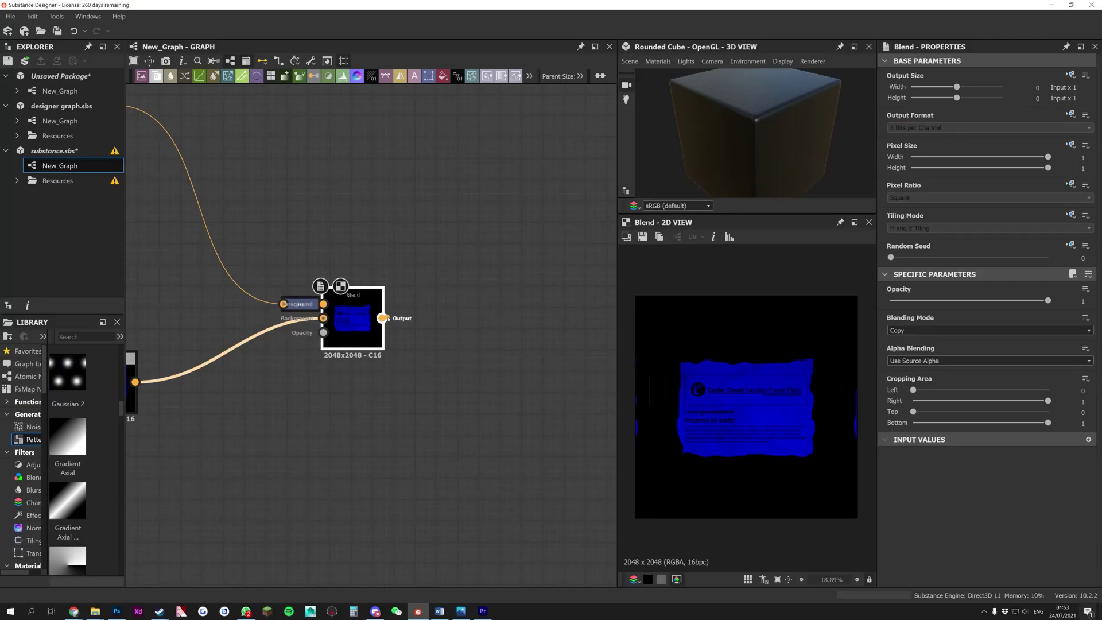
Step: Add a second Blend node fed by the existing Blend, and connect a new Shape node to its opacity input
drag(382, 318, 508, 353)
key(Return)
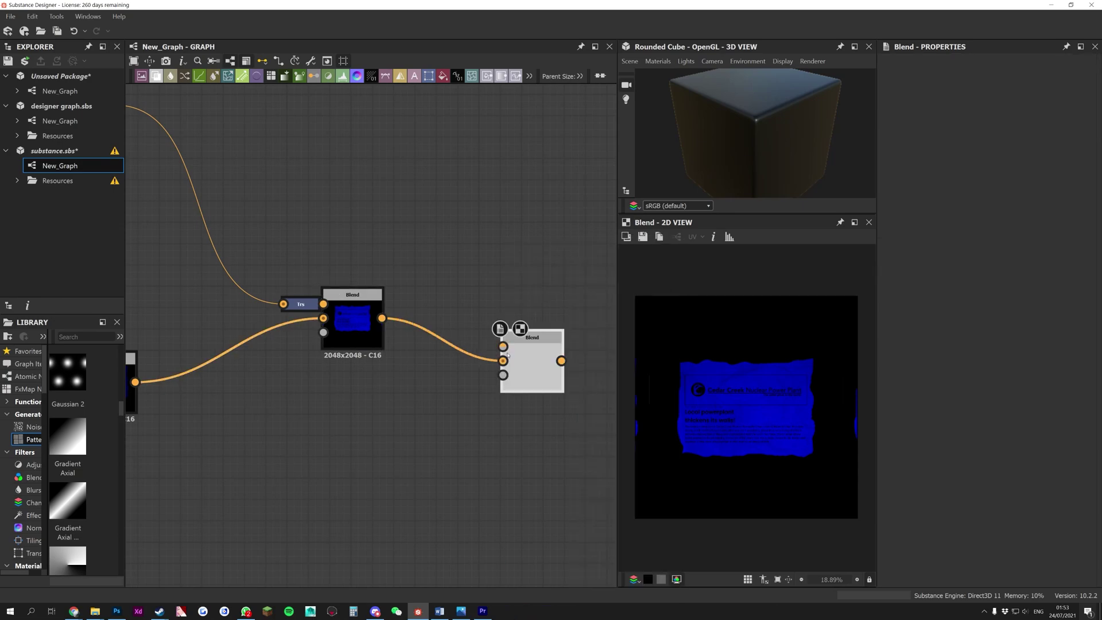
key(space)
text(shape)
key(Return)
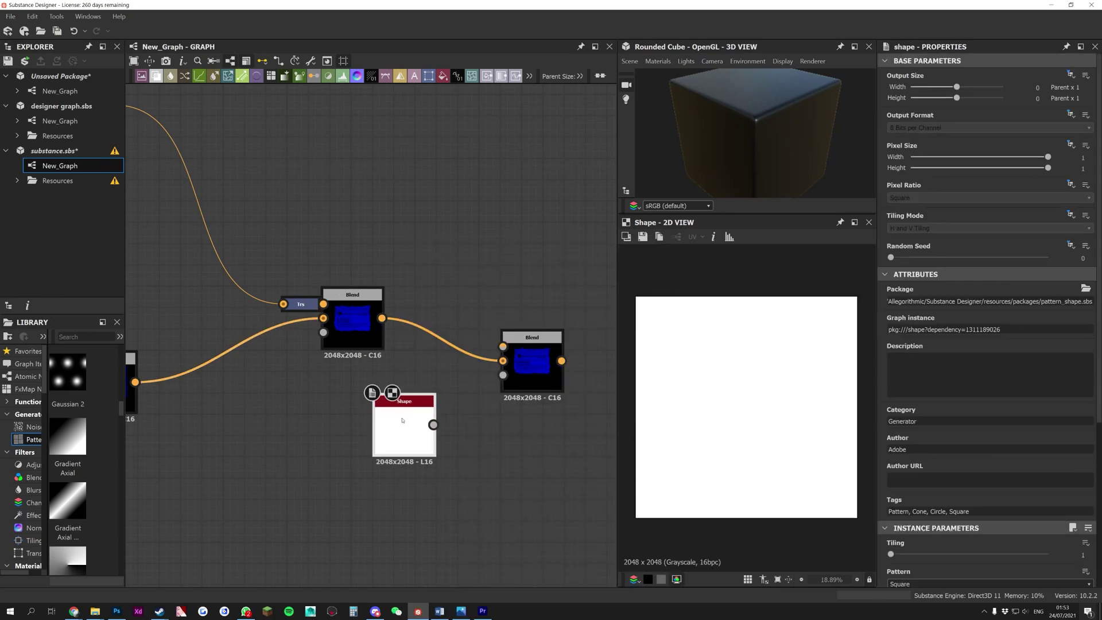
double_click(529, 371)
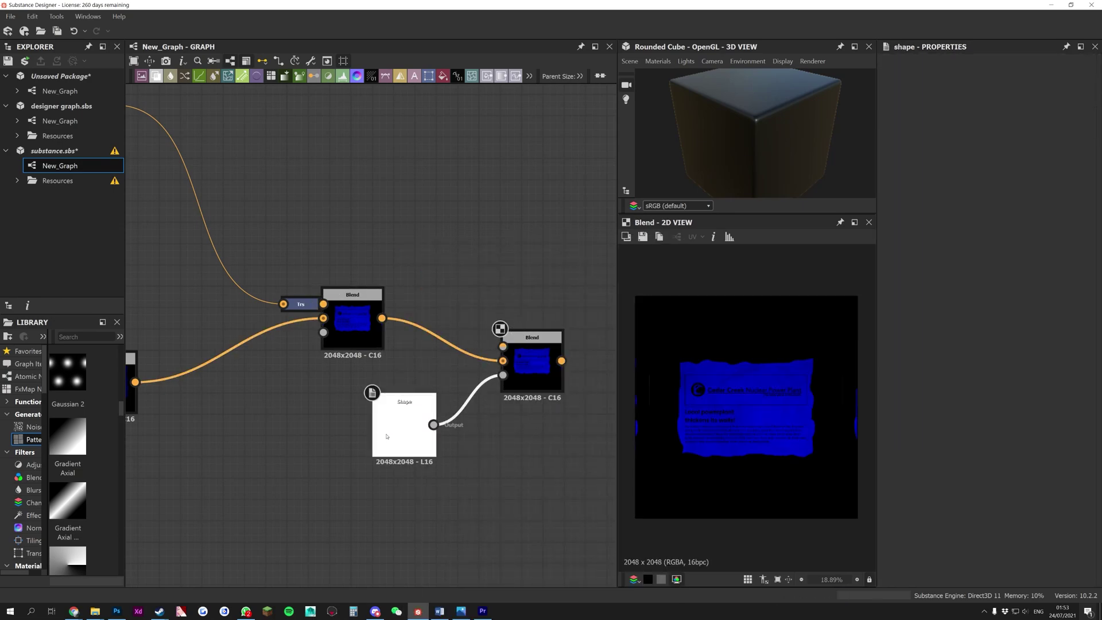
click(376, 400)
Step: Look through the GIMP home page's introduction, recent news and feature sections
scroll(944, 510, down, 1)
scroll(944, 510, down, 3)
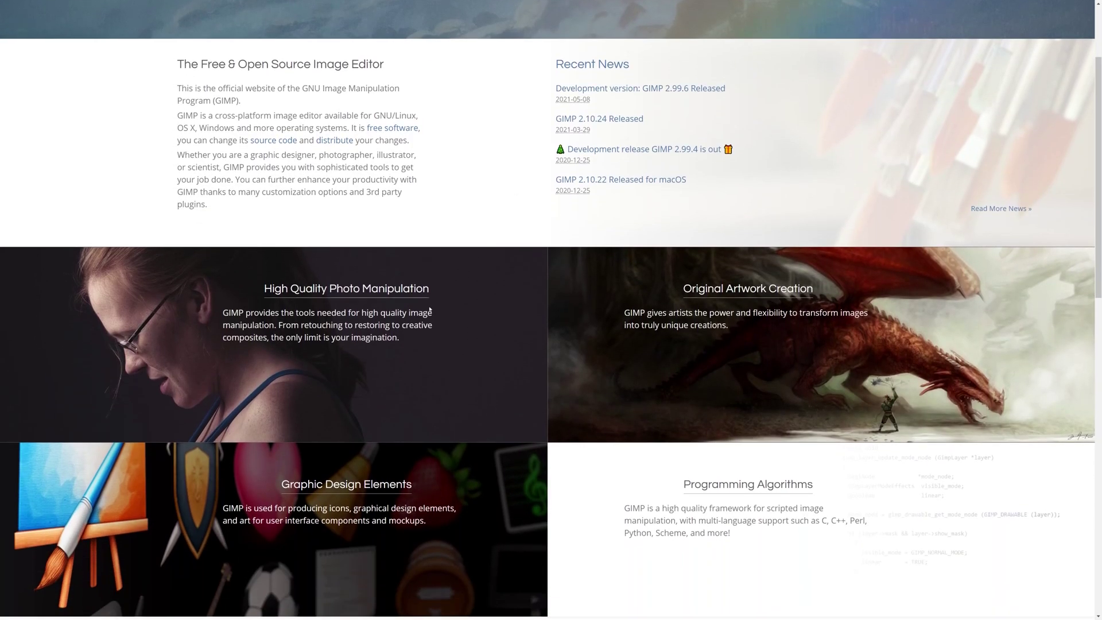
scroll(429, 309, up, 4)
scroll(429, 309, up, 3)
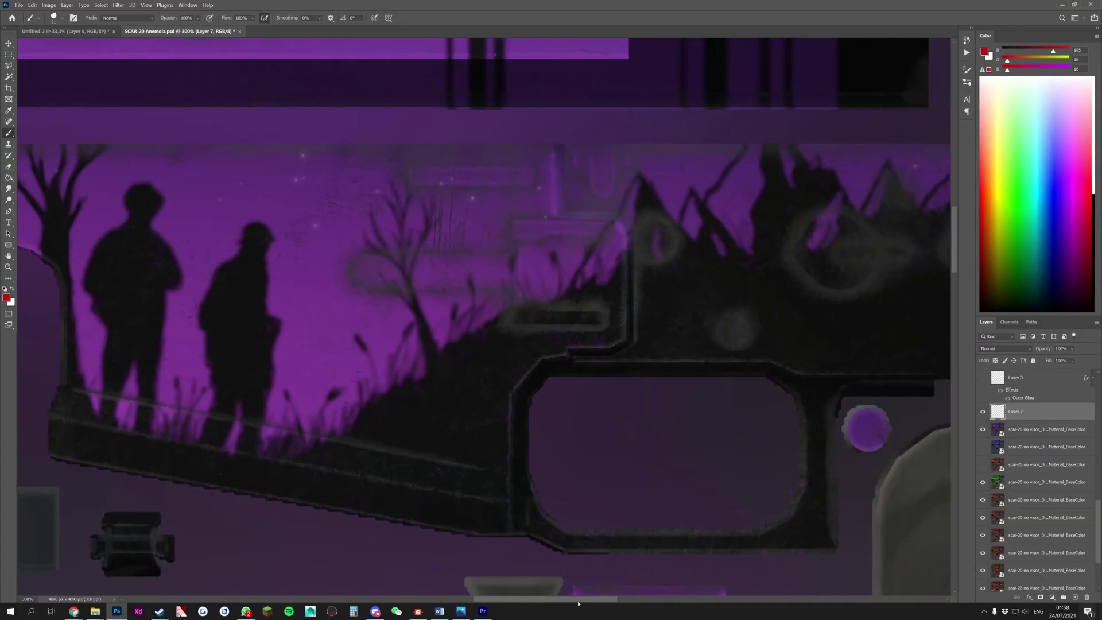
Step: Place a text layer on the grey part with the textured panels in the SCAR-20 texture and open its text colour setting
alt+scroll(538, 368, down, 3)
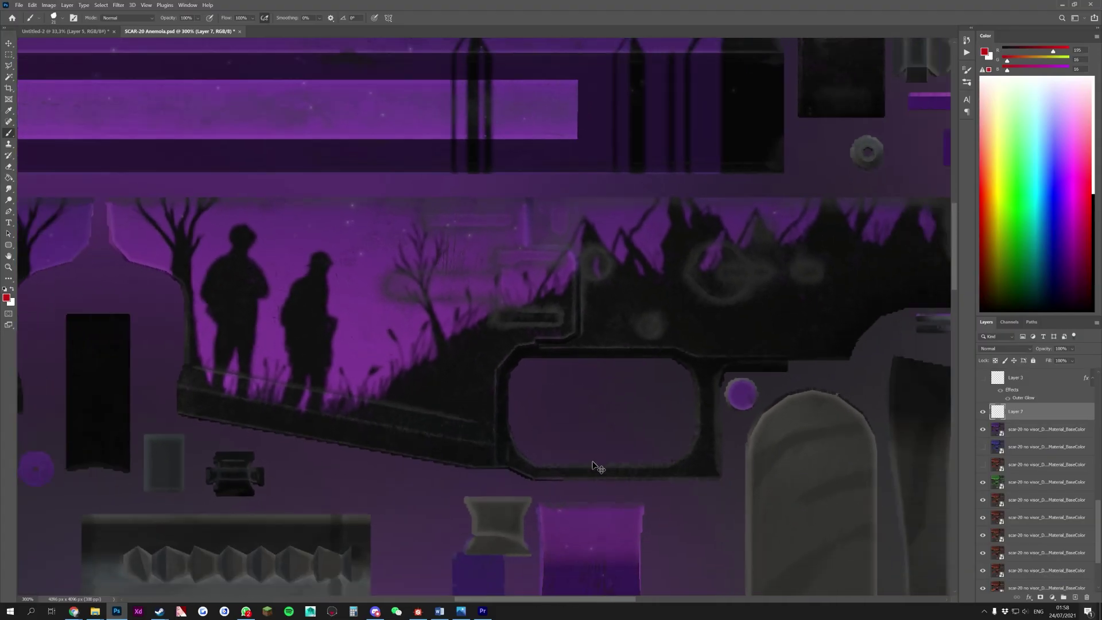
key(t)
scroll(627, 577, up, 5)
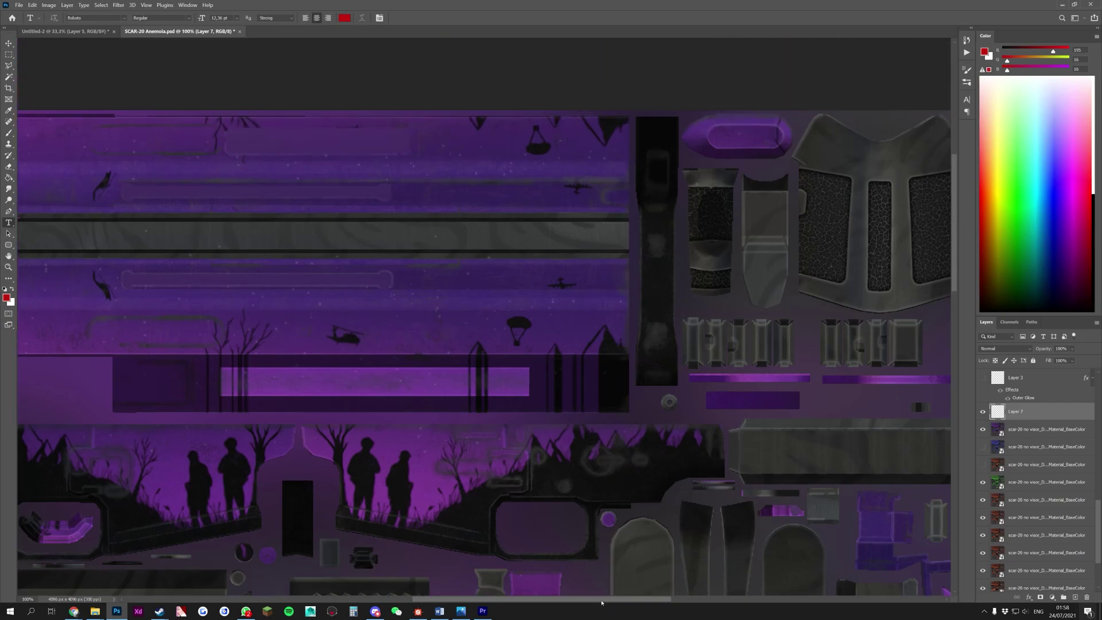
drag(601, 599, 669, 599)
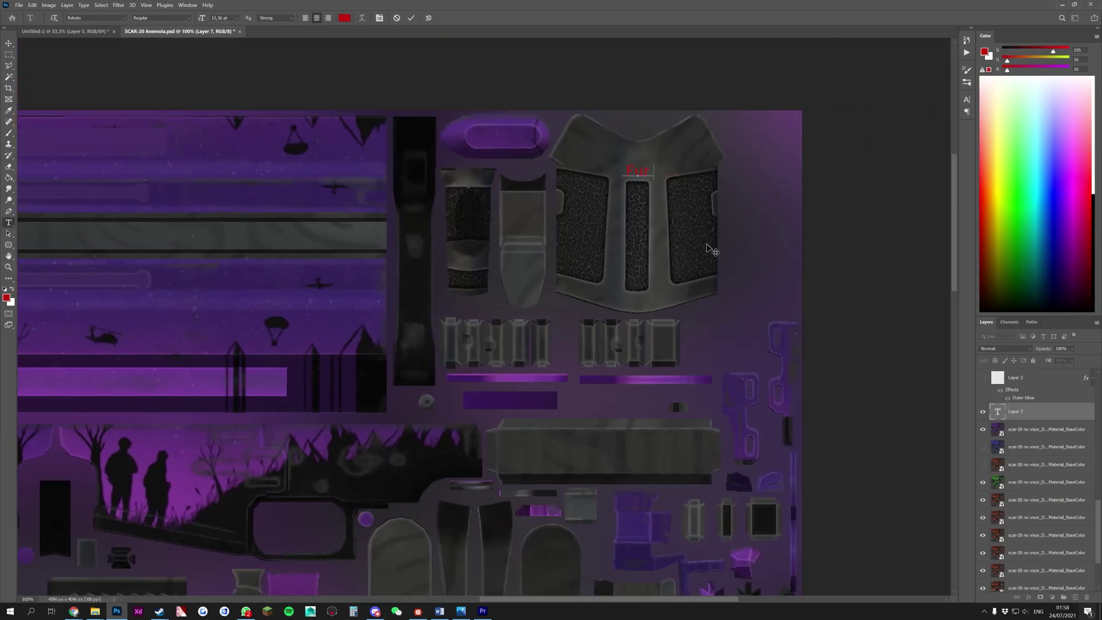
click(346, 19)
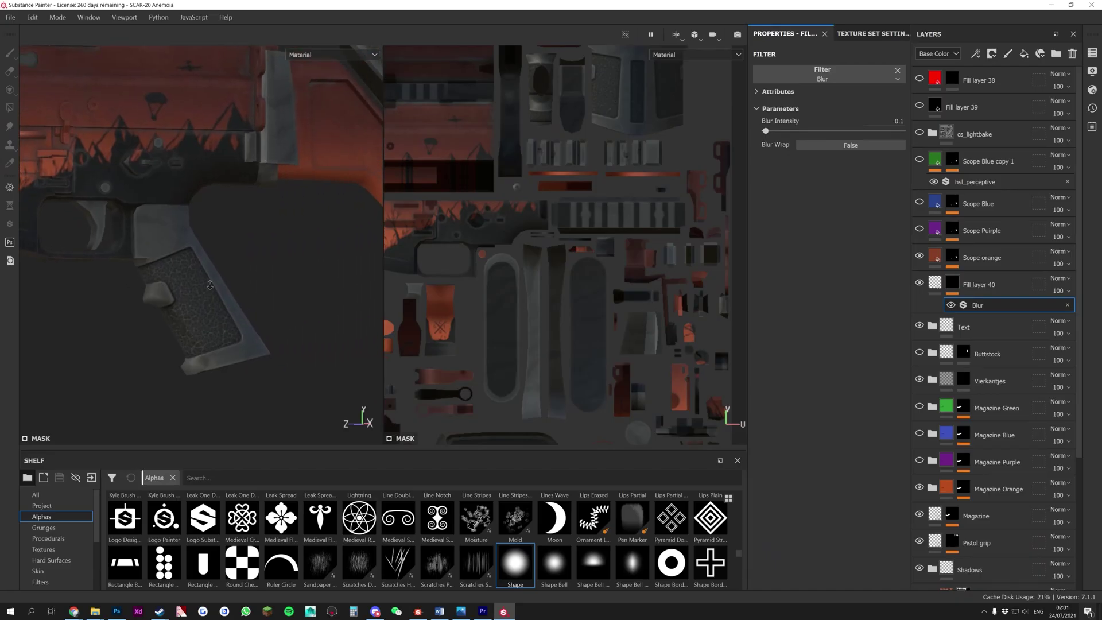
Step: Select the mask of Fill layer 40 with the pistol grip in close view
scroll(320, 316, up, 5)
alt+drag(321, 316, 246, 308)
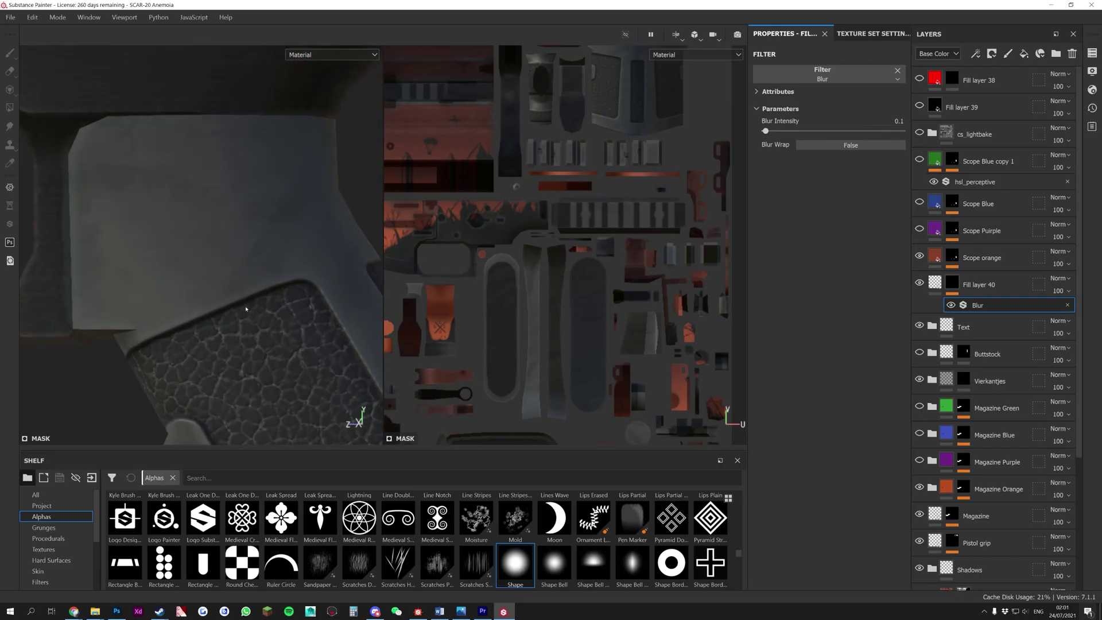
click(952, 282)
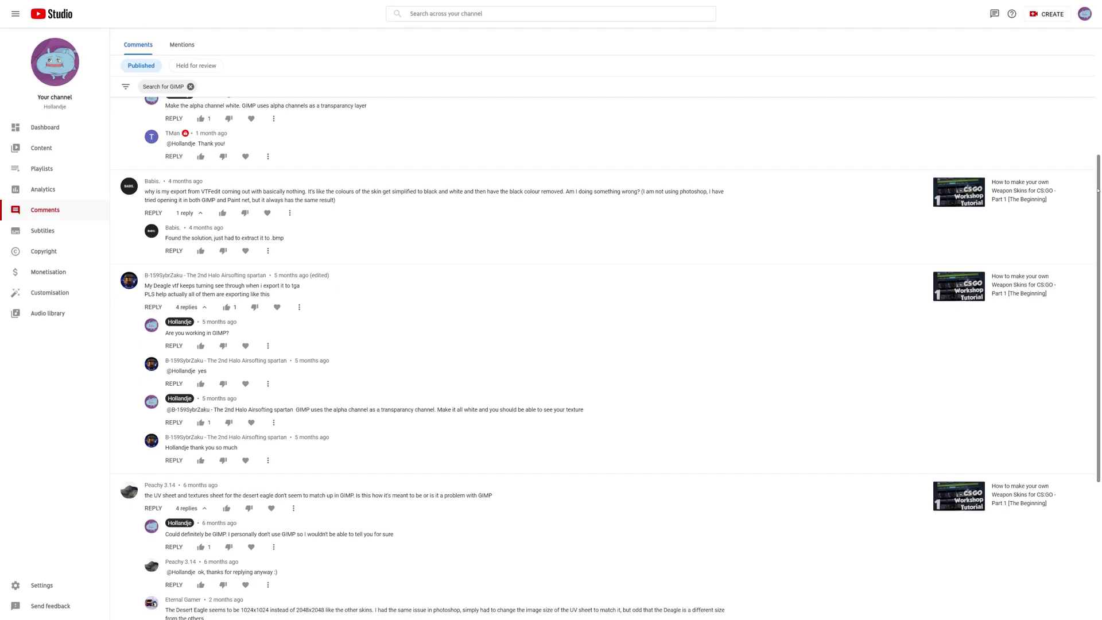
drag(1098, 222, 1098, 397)
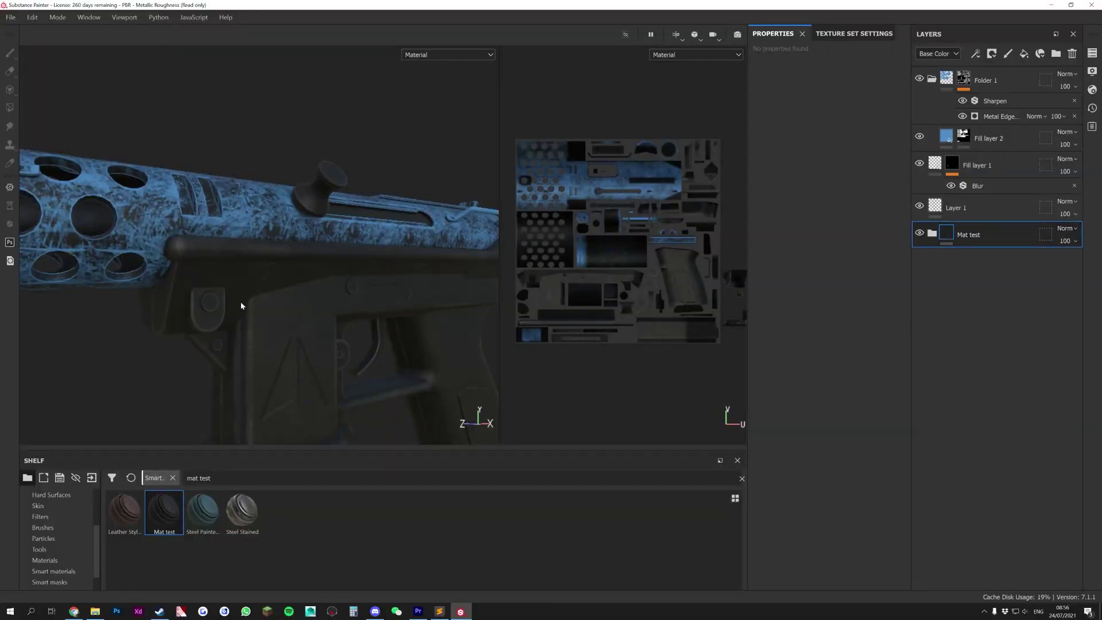
alt+drag(241, 306, 243, 207)
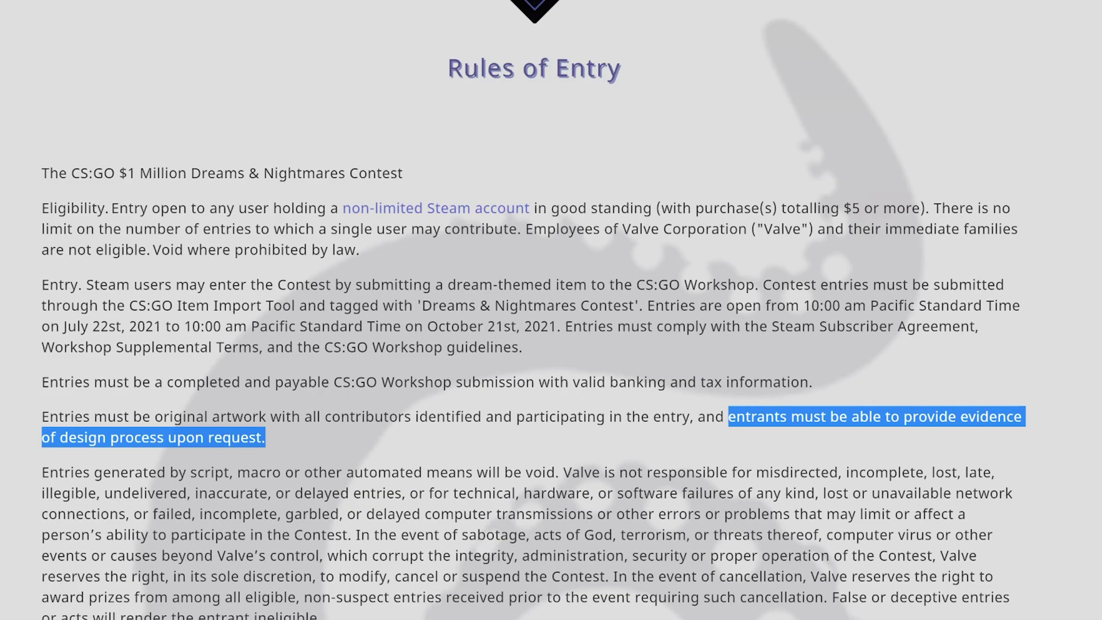
click(339, 441)
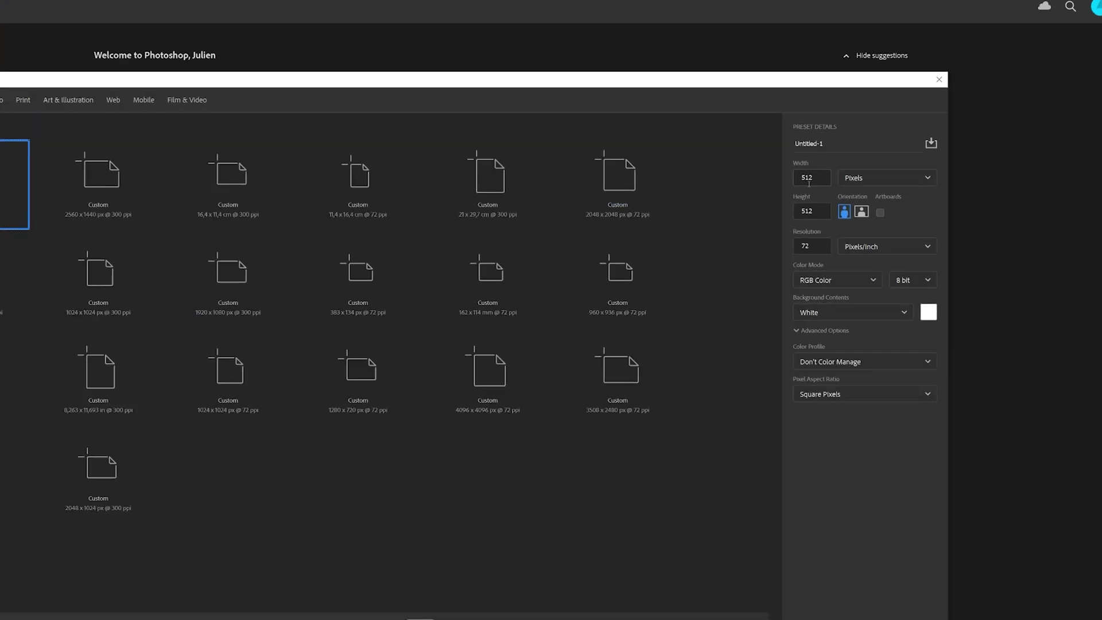
Step: Set the new document's width and height to 2048 pixels
double_click(854, 167)
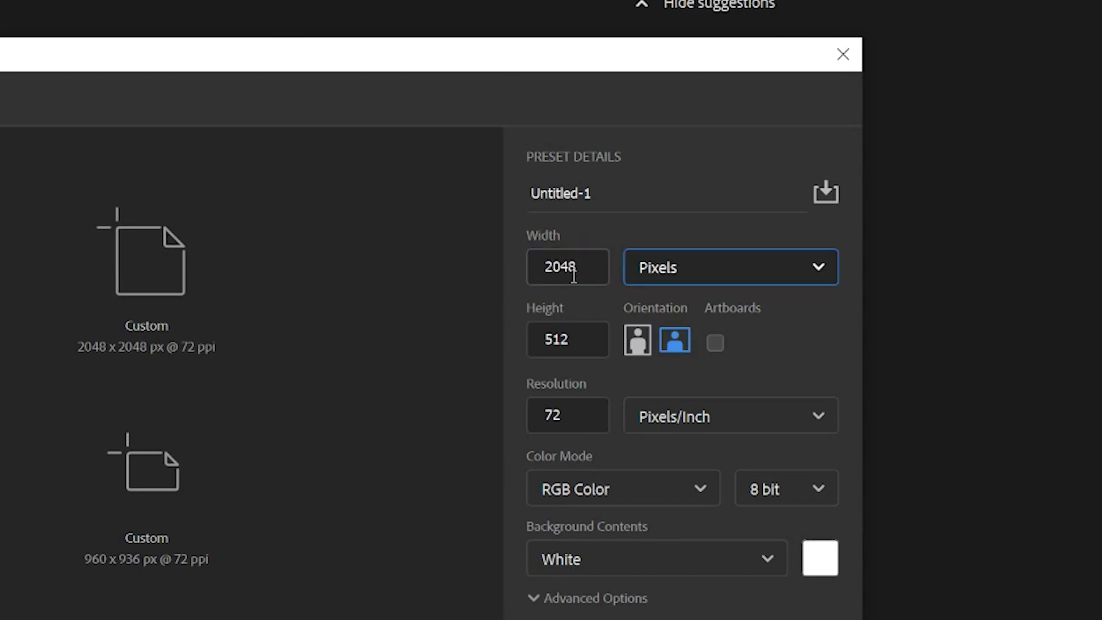
key(Tab)
text(2048)
click(575, 419)
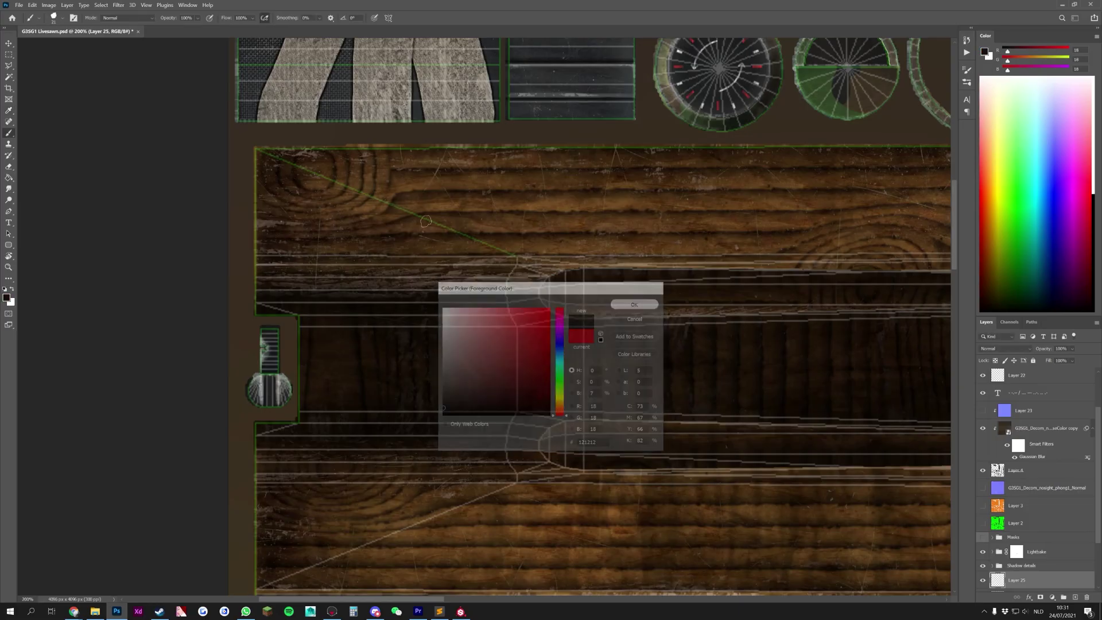
Step: Accept the dark grey brush colour 121212 and paint a wavy-topped frame with crossing diagonals on the lower wooden panel on Layer 25
key(Return)
scroll(489, 546, down, 2)
scroll(489, 547, down, 2)
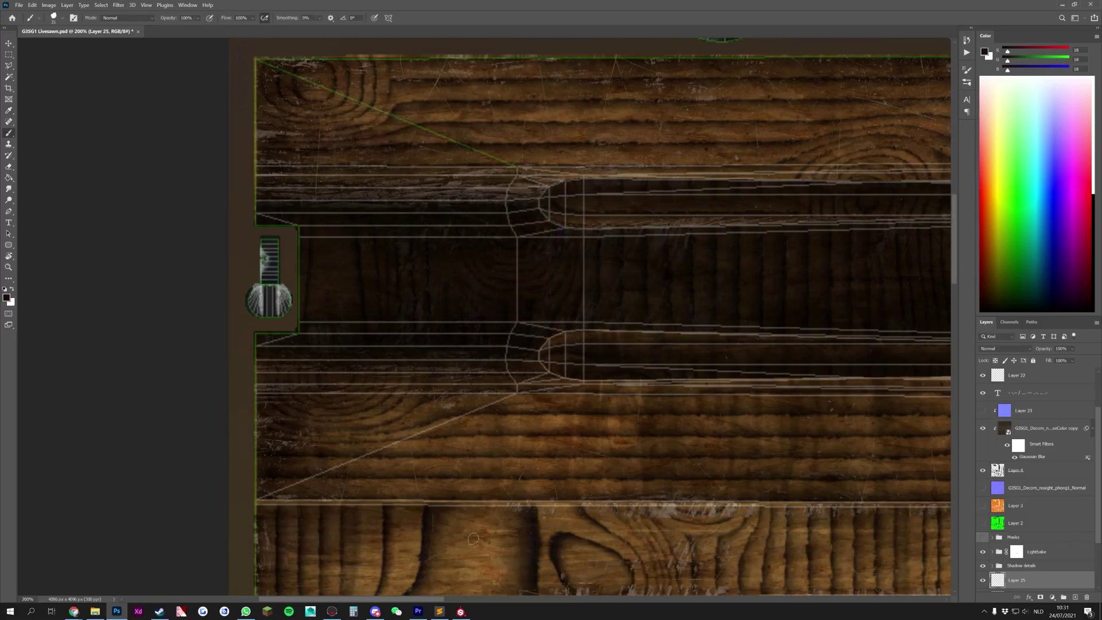
mouse_move(264, 394)
mouse_down()
mouse_move(292, 385)
mouse_move(443, 417)
mouse_move(693, 409)
mouse_up()
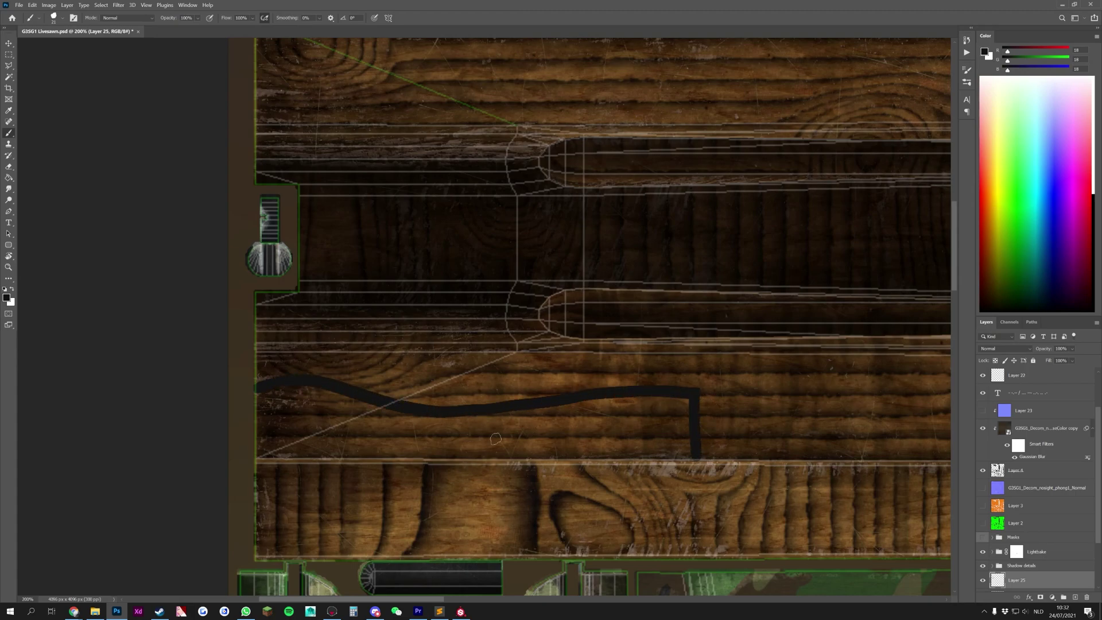
mouse_move(269, 396)
mouse_down()
mouse_move(493, 453)
mouse_move(674, 459)
mouse_up()
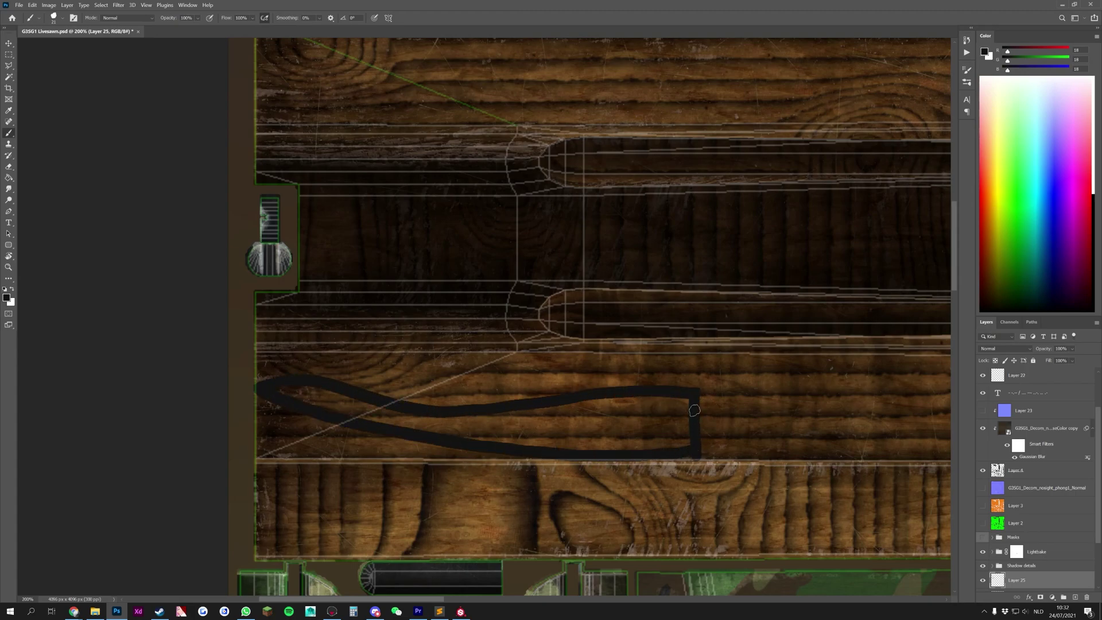
mouse_move(693, 410)
mouse_down()
mouse_move(467, 457)
mouse_move(284, 461)
mouse_up()
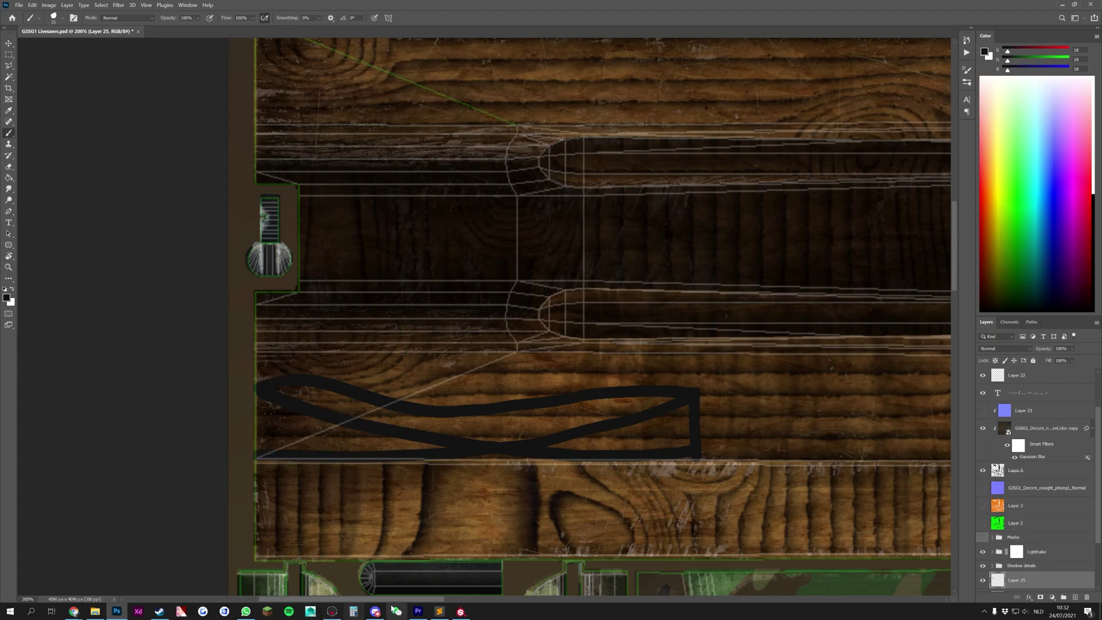
Step: Extend the painted frame with an adjoining rectangular section crossed by two diagonals and save the document
scroll(477, 563, right, 10)
drag(335, 450, 458, 399)
drag(331, 394, 466, 403)
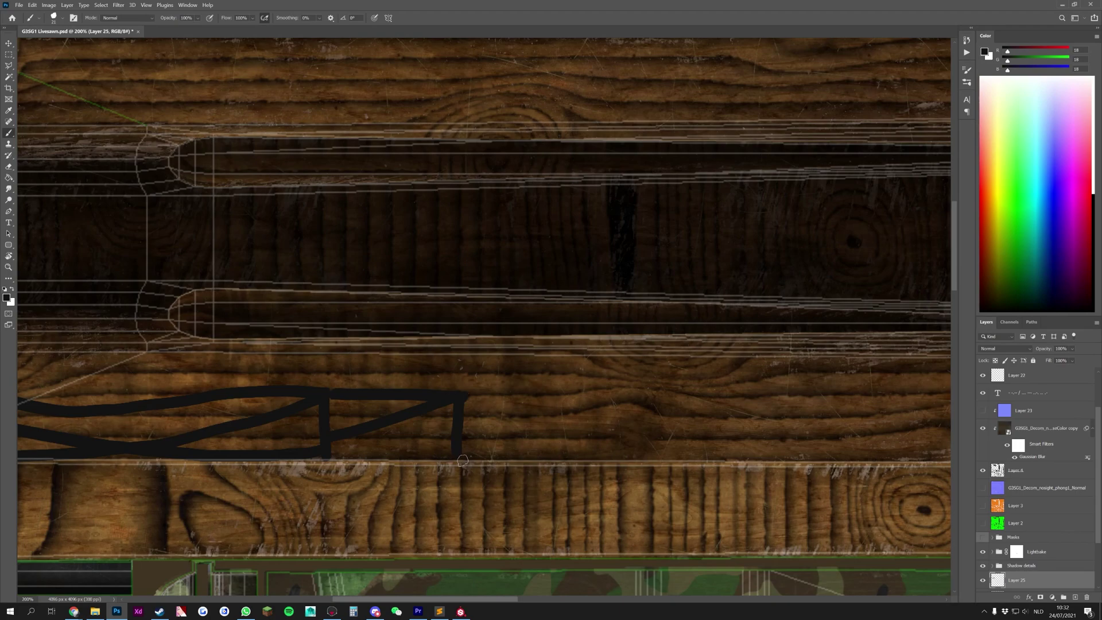
drag(457, 452, 345, 405)
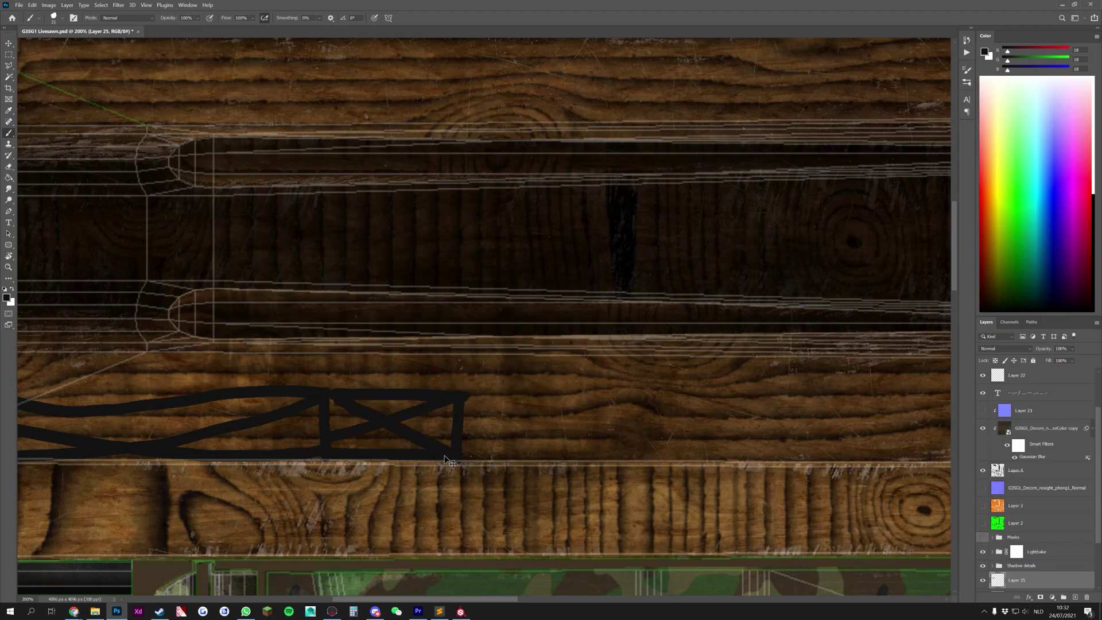
key(ctrl+s)
Step: Paint a third rectangular section with a horizontal middle bar beside the crossed one and save the document
scroll(356, 459, right, 3)
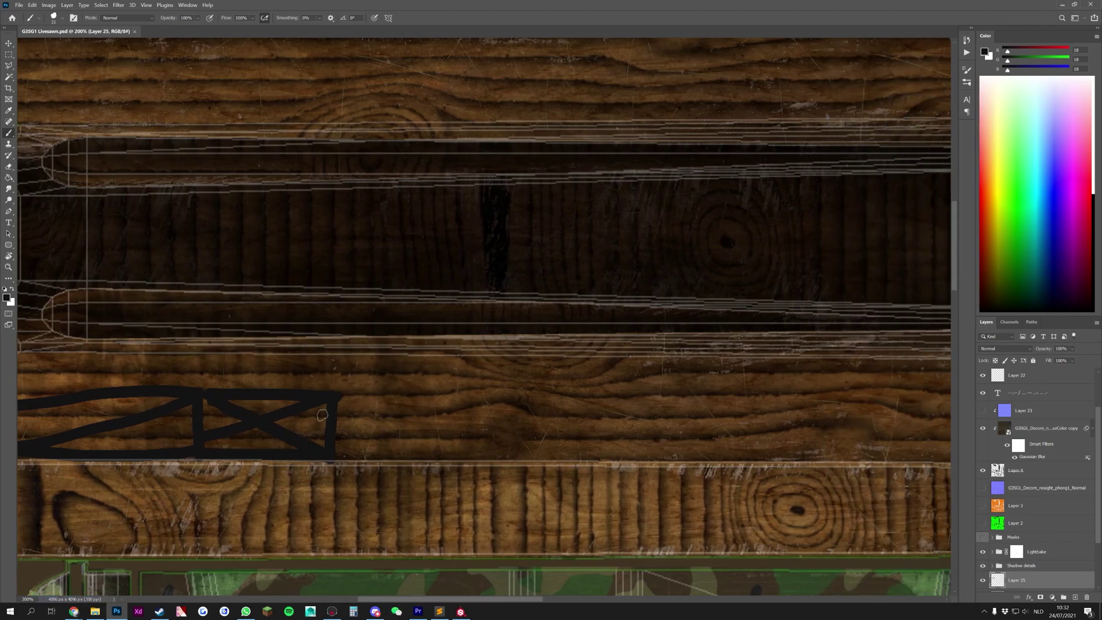
drag(337, 433, 447, 433)
mouse_move(338, 395)
mouse_down()
mouse_move(446, 408)
mouse_move(440, 454)
mouse_up()
key(ctrl+s)
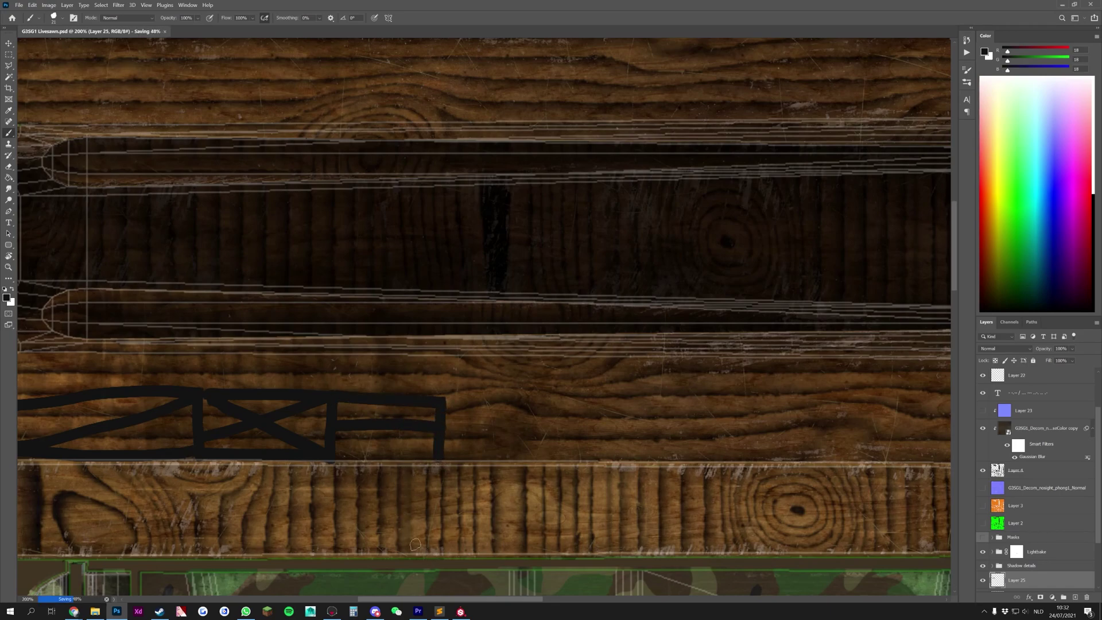
Step: Switch to Marmoset Toolbag and examine the texture on the rifle model
click(333, 612)
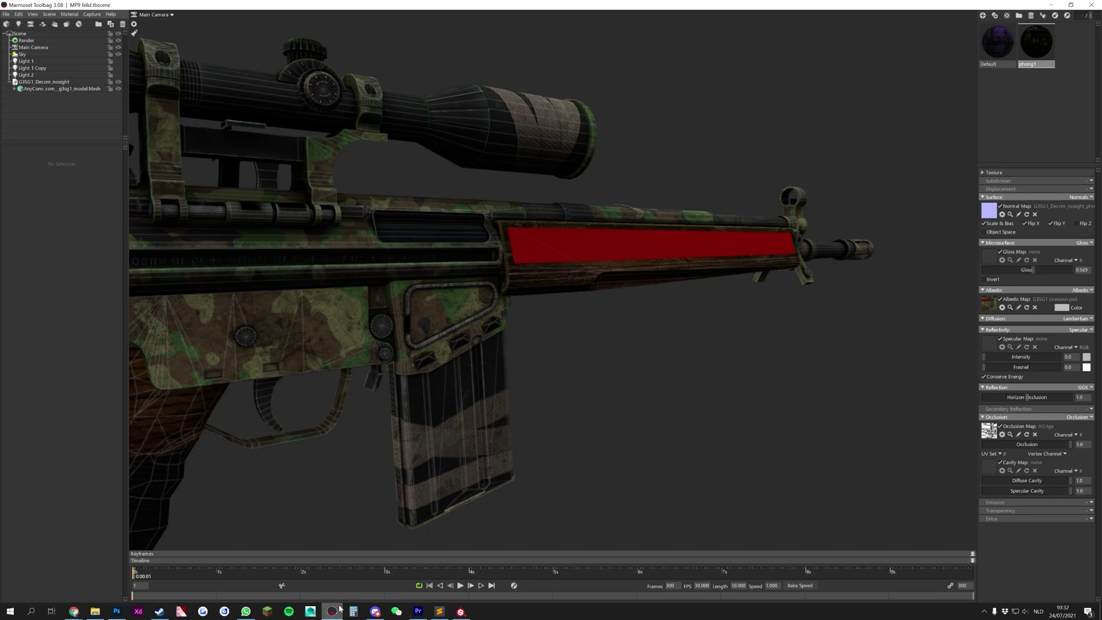
drag(370, 386, 573, 467)
key(Tab)
scroll(543, 443, up, 3)
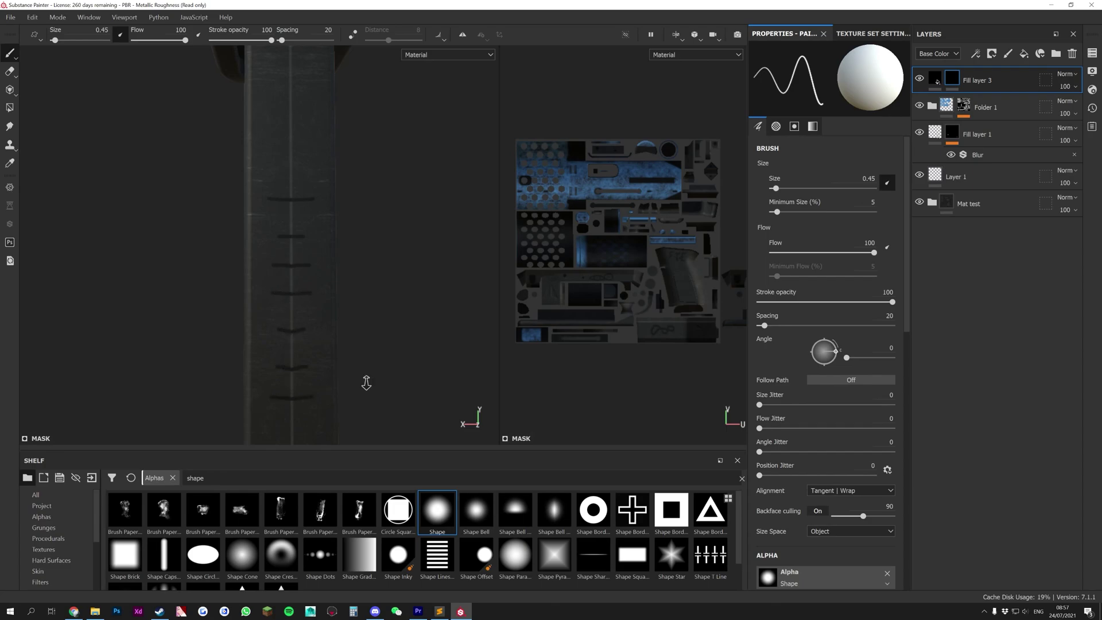
Step: Examine the painted tick marks on the pistol's magazine and the drawings above and on its grip
alt+right_drag(366, 382, 218, 367)
alt+drag(219, 367, 271, 358)
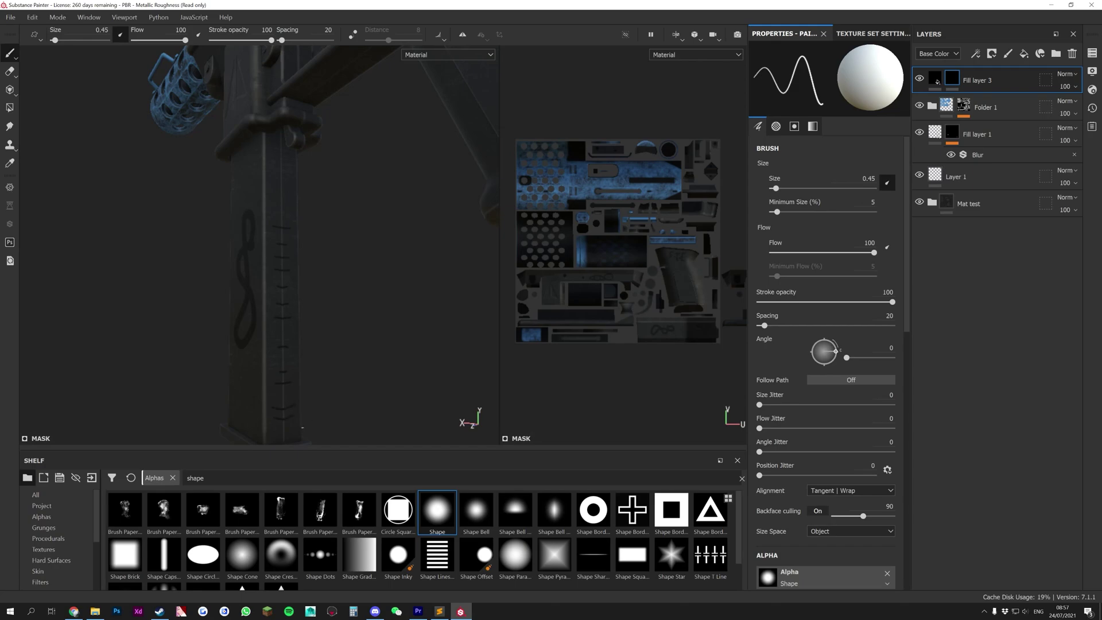
alt+right_drag(319, 422, 287, 287)
alt+drag(287, 287, 282, 157)
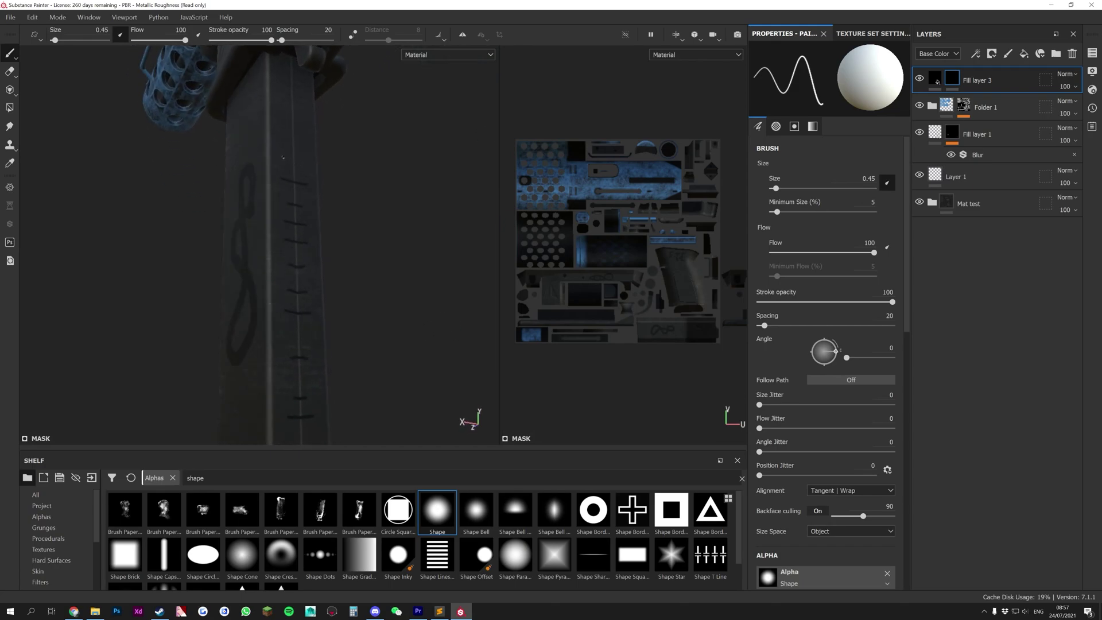
alt+right_drag(366, 112, 369, 275)
alt+drag(368, 275, 182, 305)
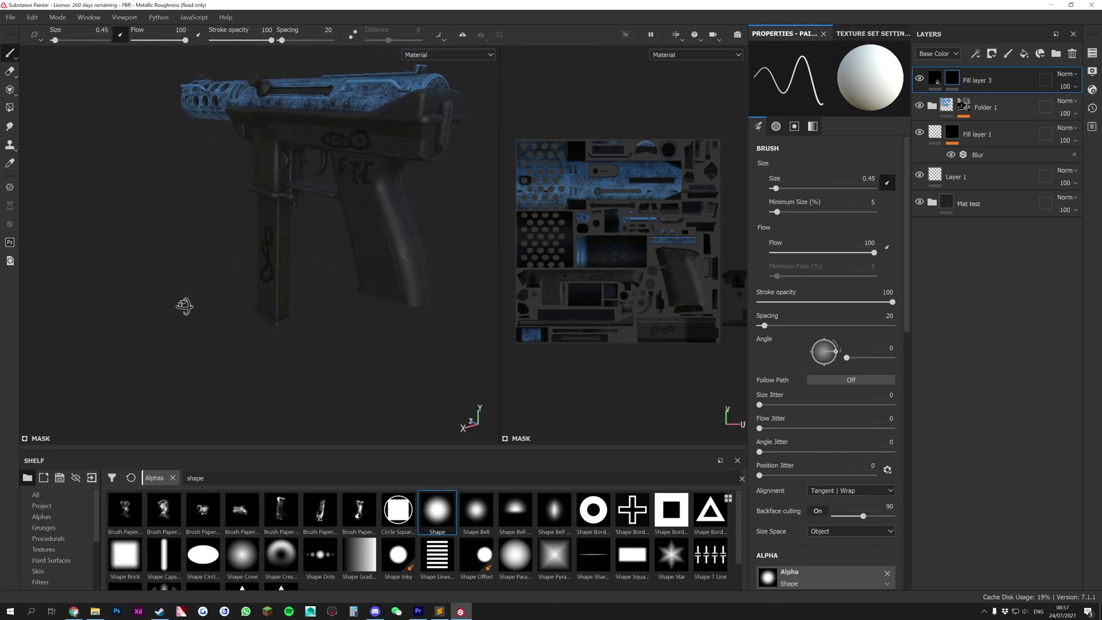
alt+right_drag(182, 305, 372, 312)
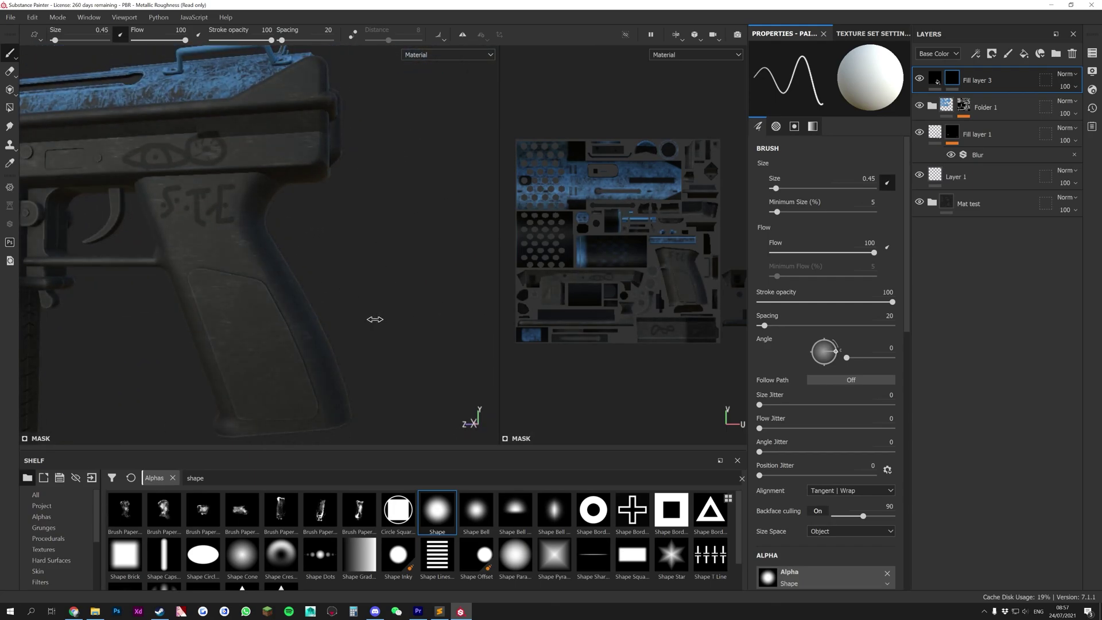
Step: Examine the pistol's grip and its painted lettering from another angle in Substance Painter
key(alt+shift)
mouse_move(296, 299)
alt+mouse_down()
mouse_move(332, 307)
mouse_move(217, 266)
alt+mouse_up()
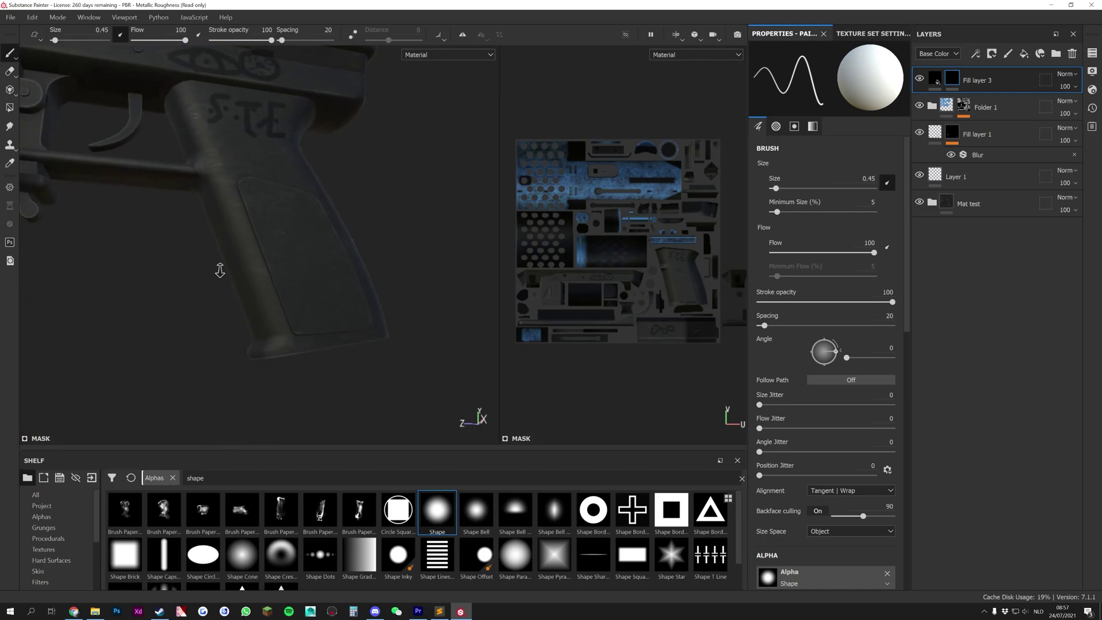
alt+right_drag(216, 266, 241, 321)
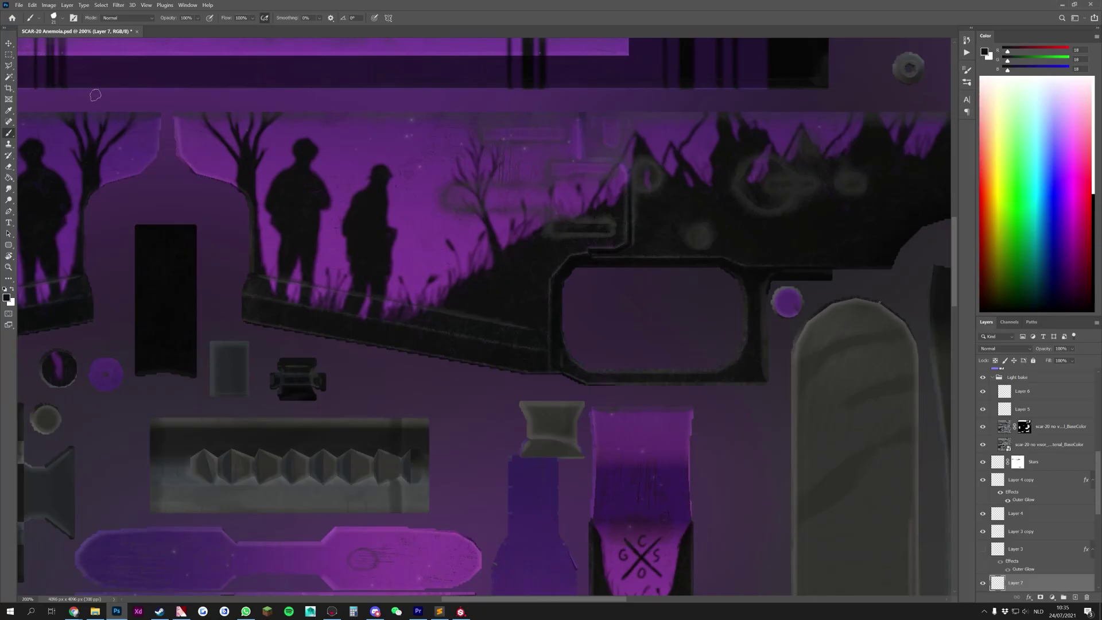
Step: Switch to Photoshop and save a copy of the SCAR-20 Anemoia texture in Targa format
click(20, 6)
click(46, 107)
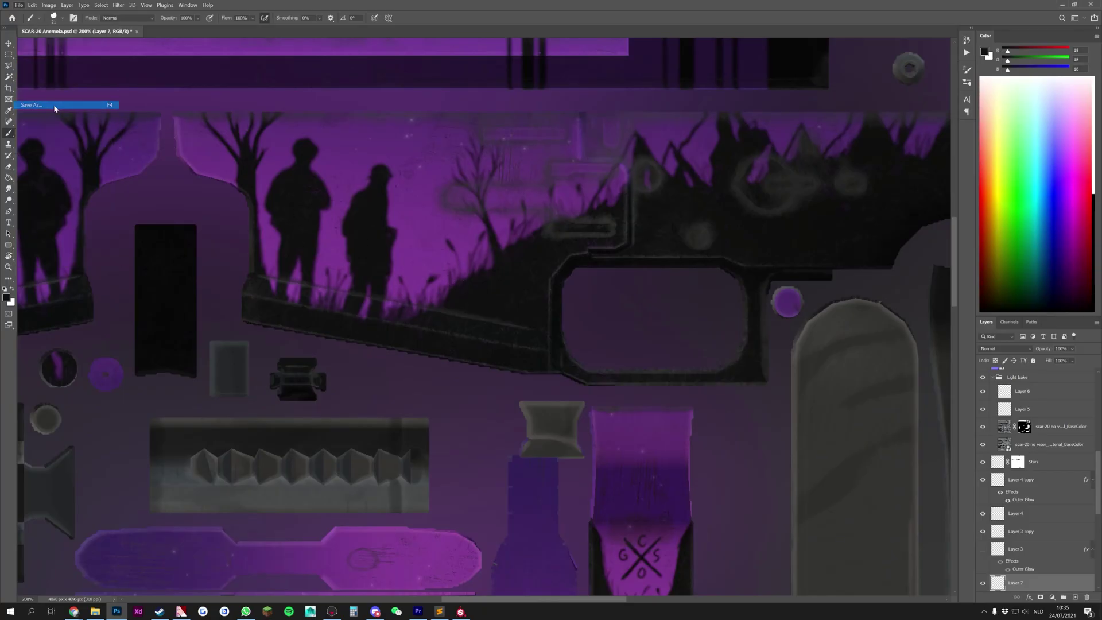
click(134, 187)
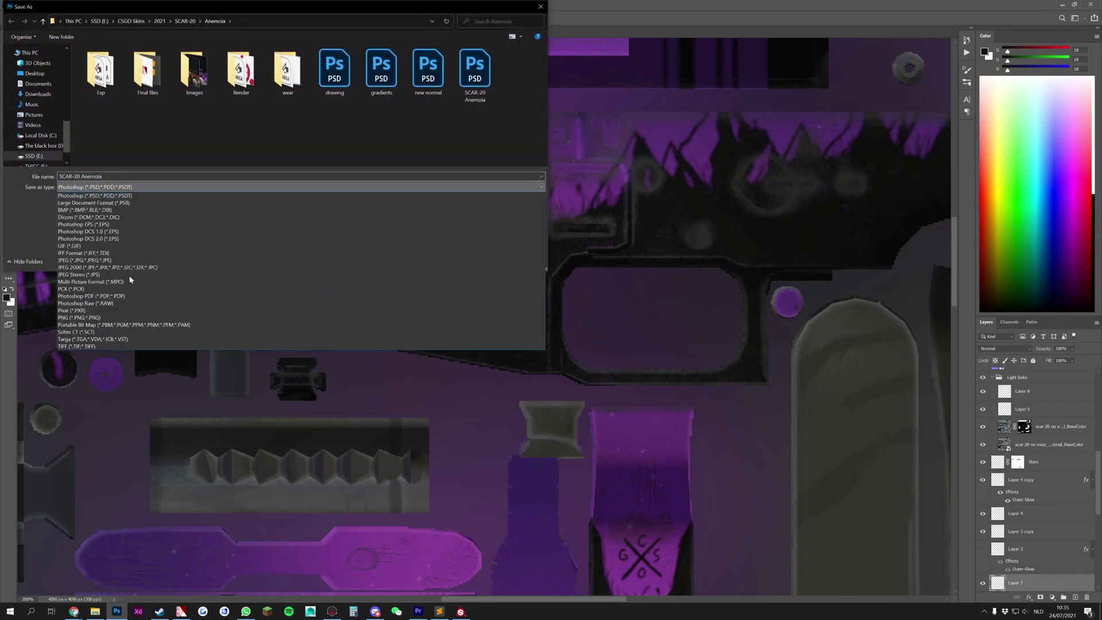
click(115, 337)
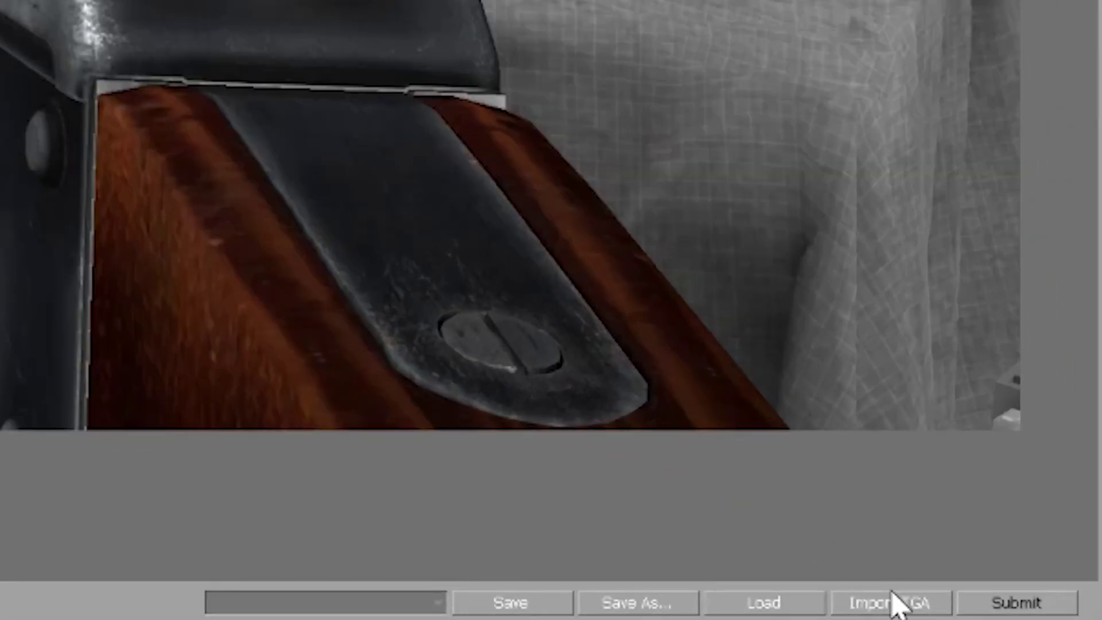
Step: Import pist_deagle_ao.tga from E:\CSGO Skins\2021\Deagle into the CS:GO Workshop Workbench
click(895, 597)
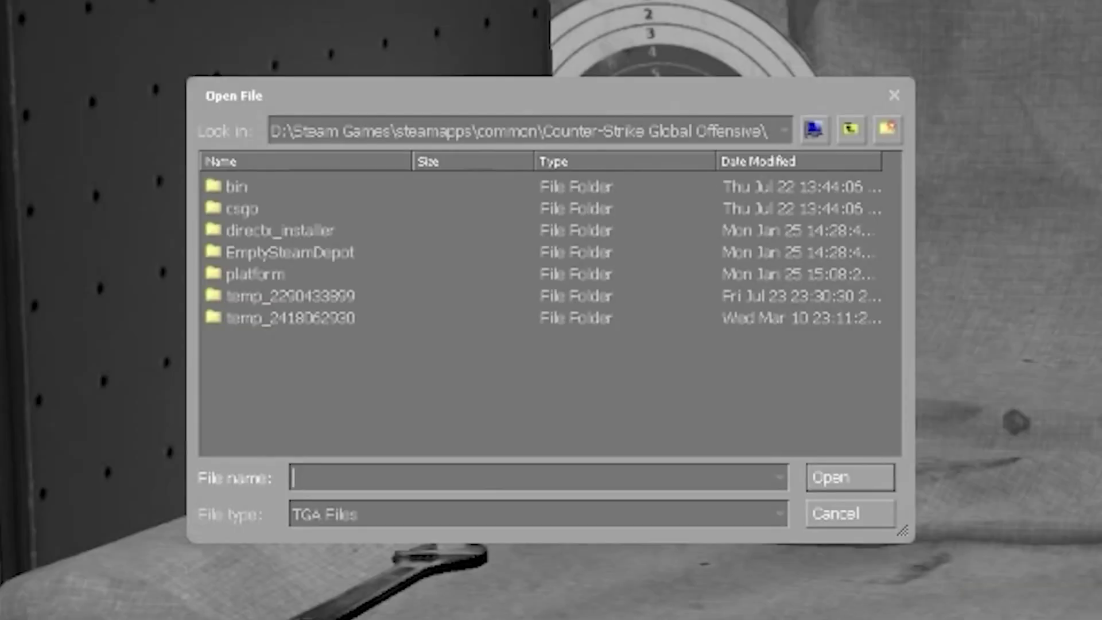
click(425, 140)
click(330, 267)
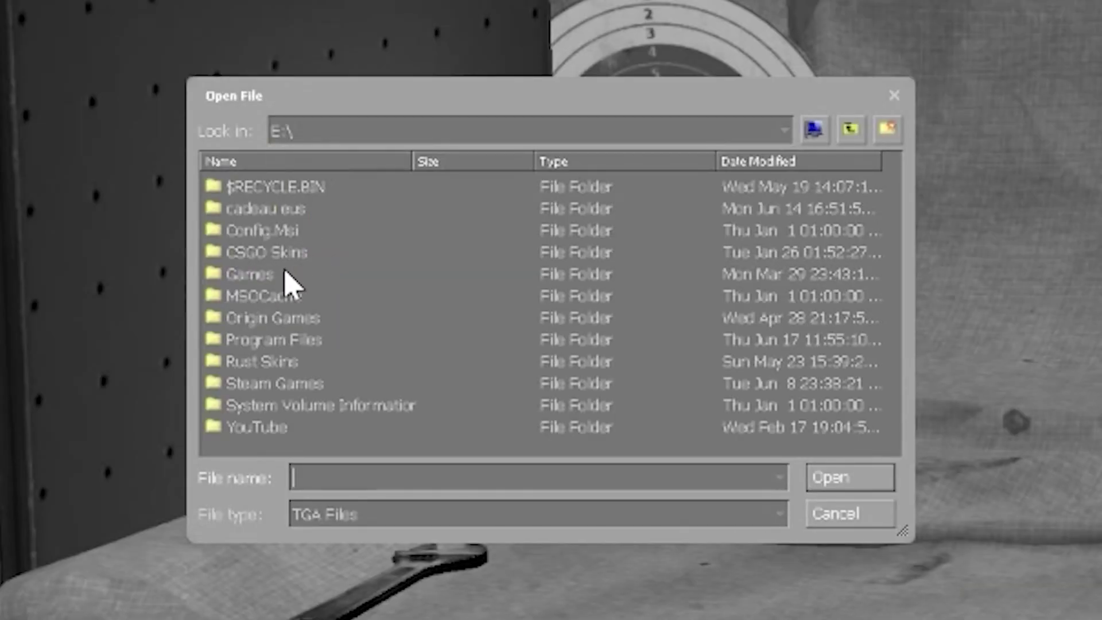
click(275, 253)
double_click(276, 252)
double_click(261, 298)
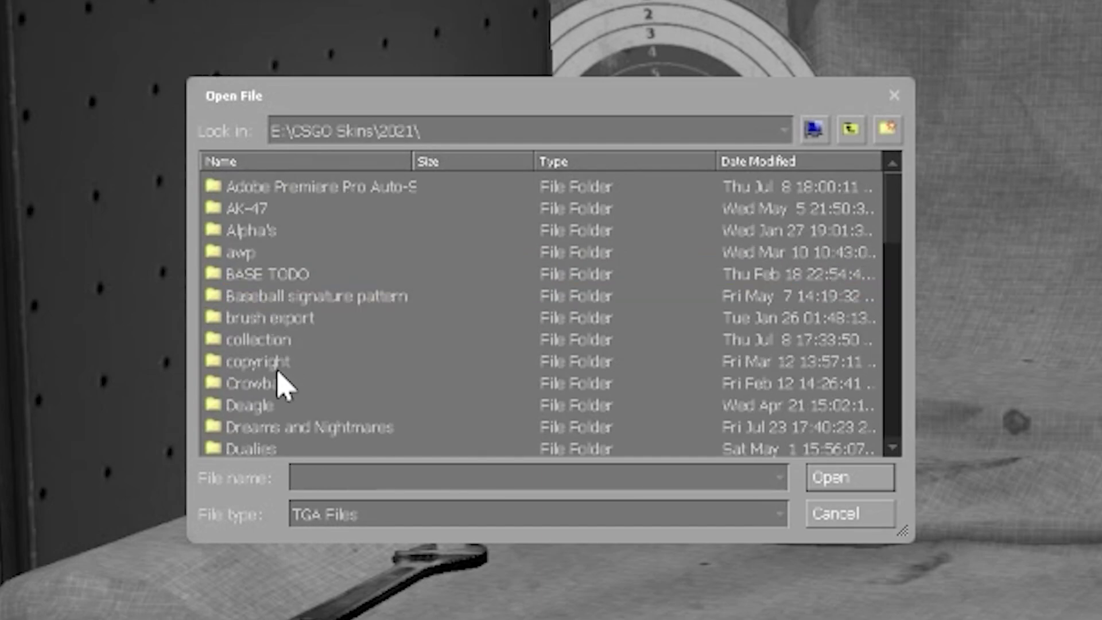
double_click(277, 407)
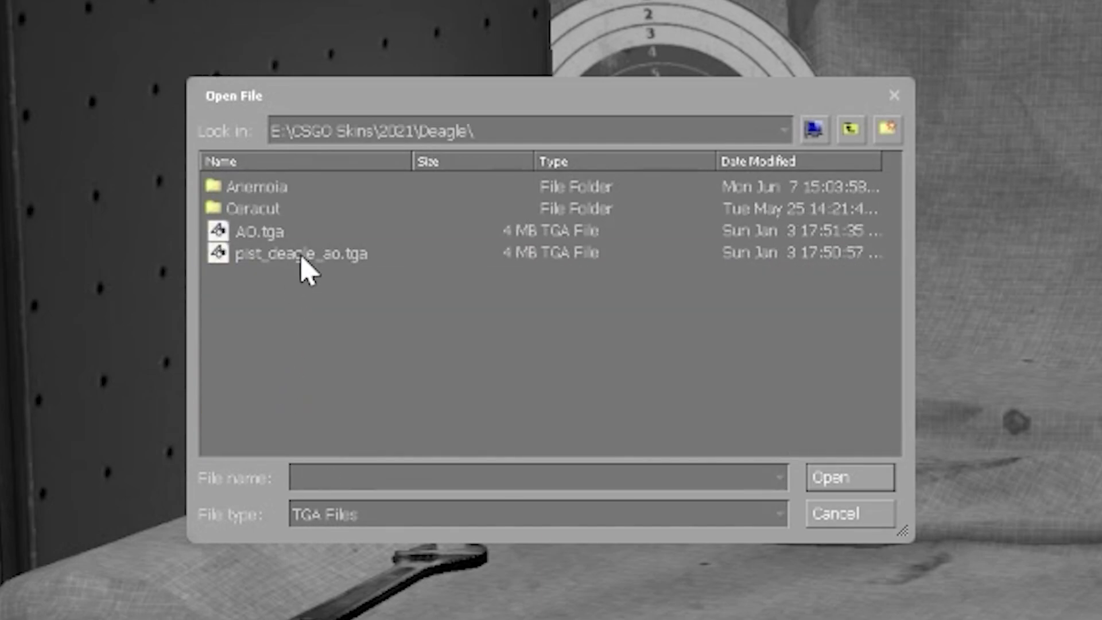
click(302, 255)
click(833, 472)
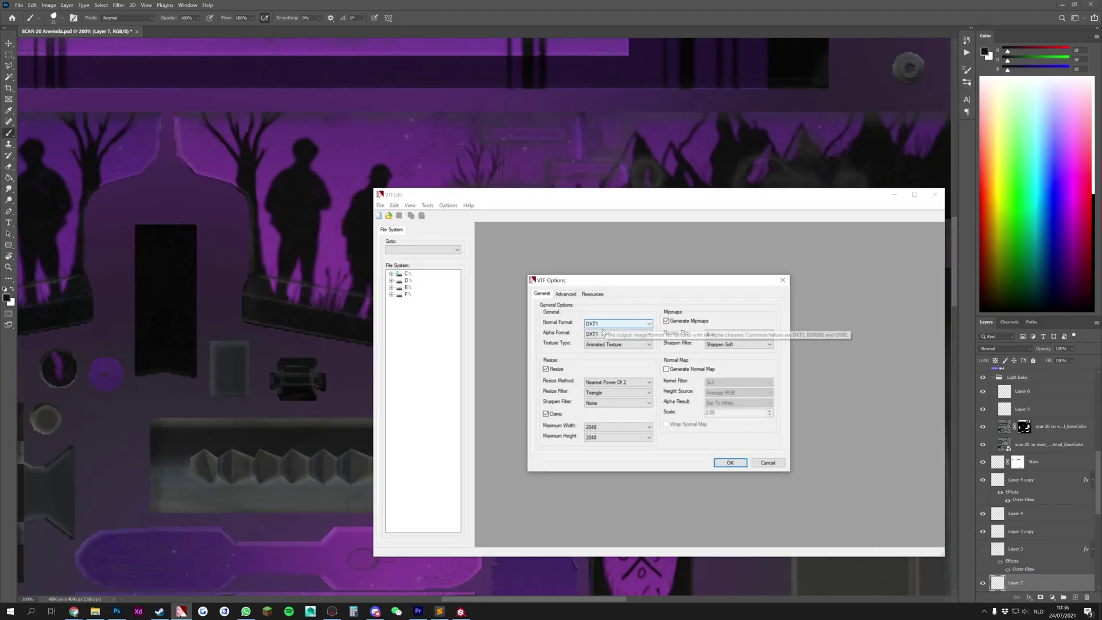
Step: Set the alpha format to DXT5 in VTFEdit's import options and save the VTF file in the SCAR-20 Anemoia folder
click(602, 332)
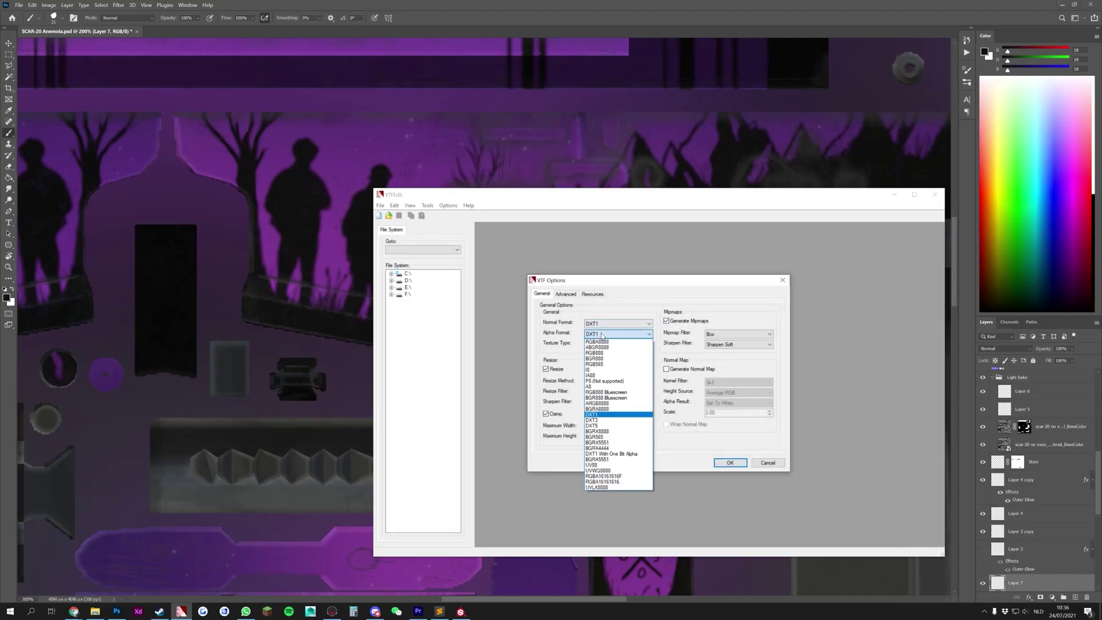
click(599, 427)
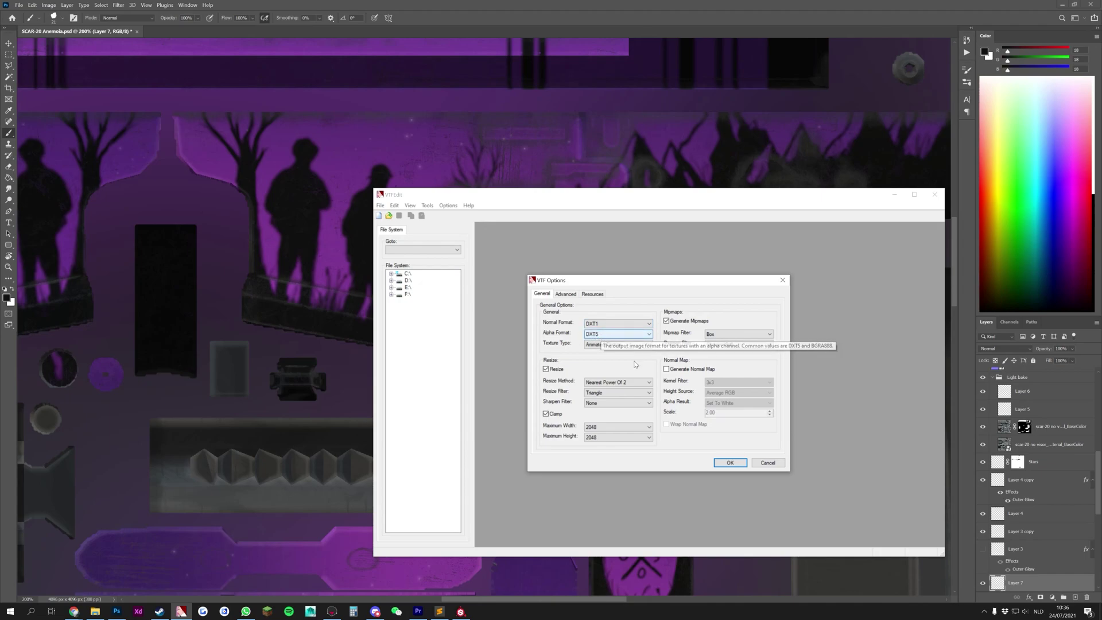
click(729, 463)
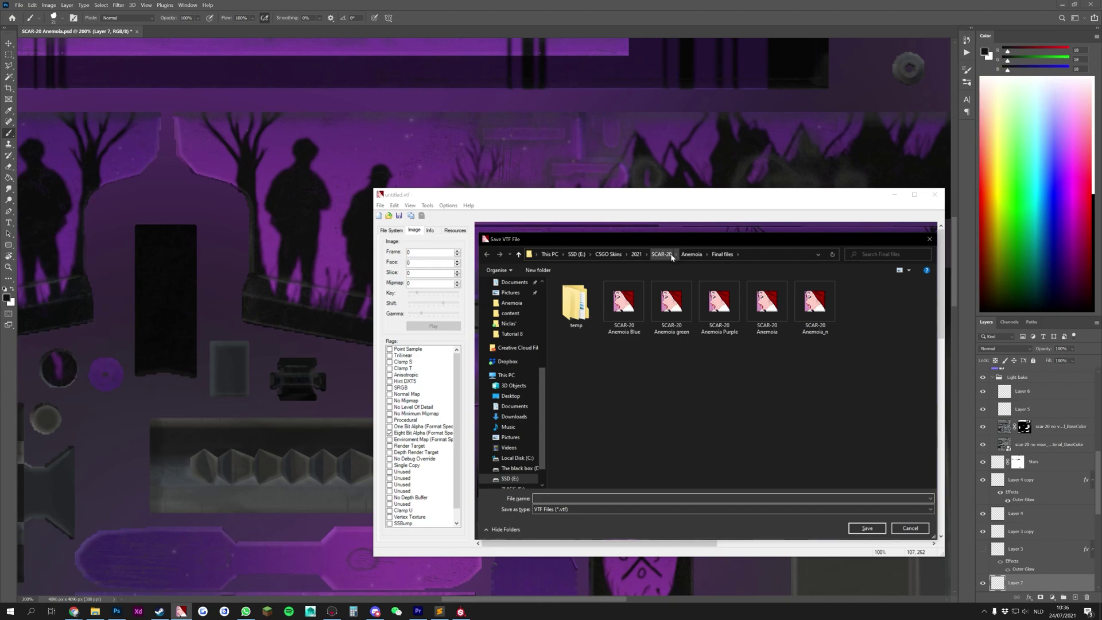
click(687, 256)
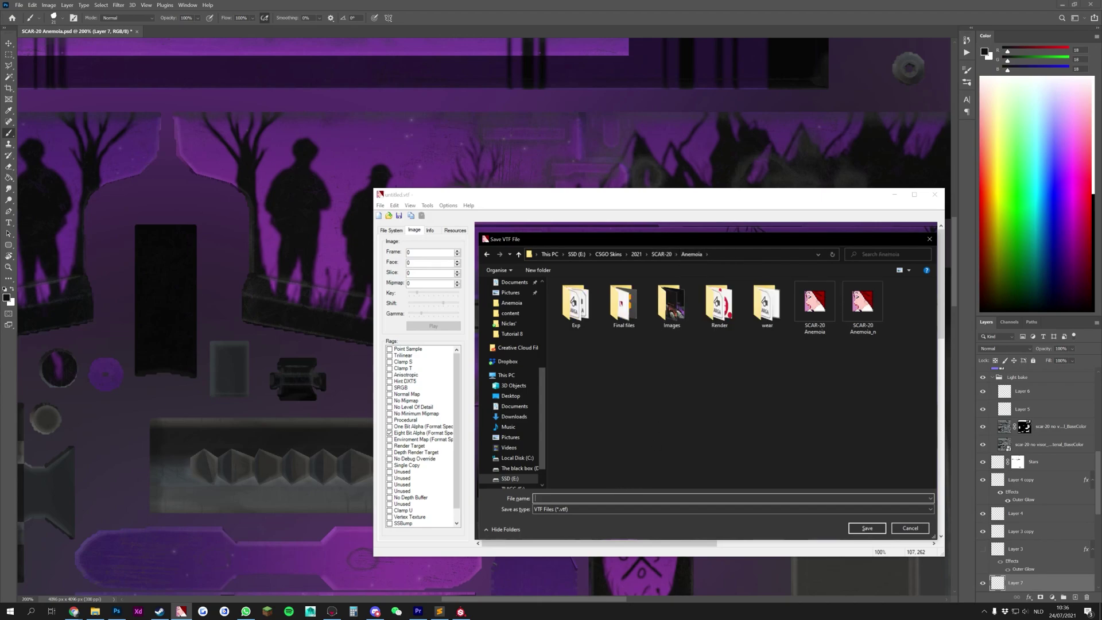
key(Return)
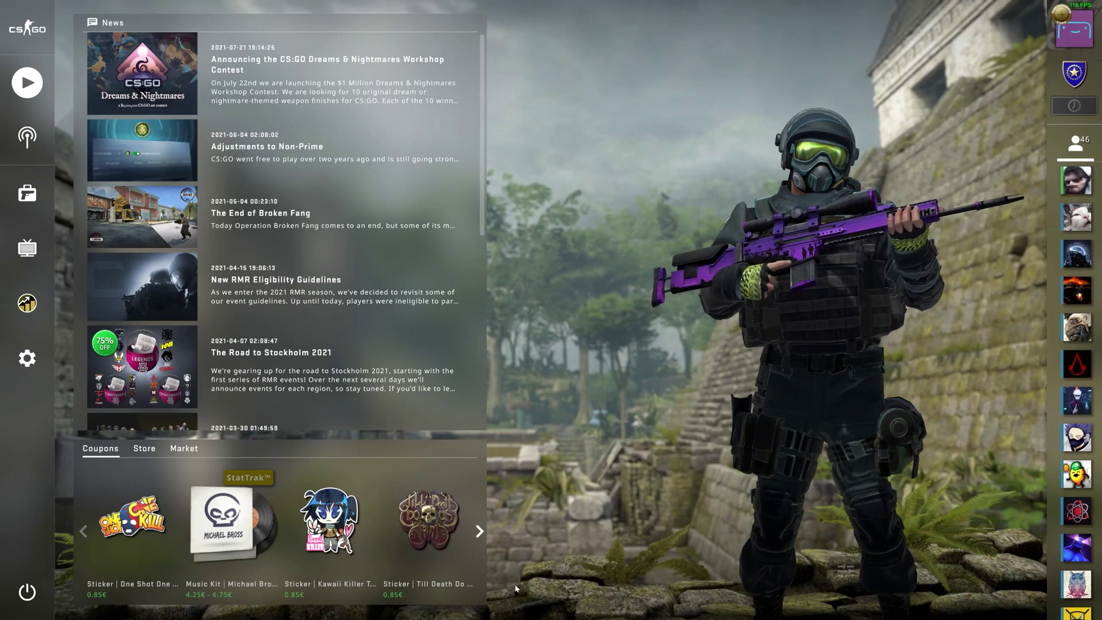
Step: Switch to CS:GO and open the Workshop Workbench with the console command workshop_workbench
key(grave)
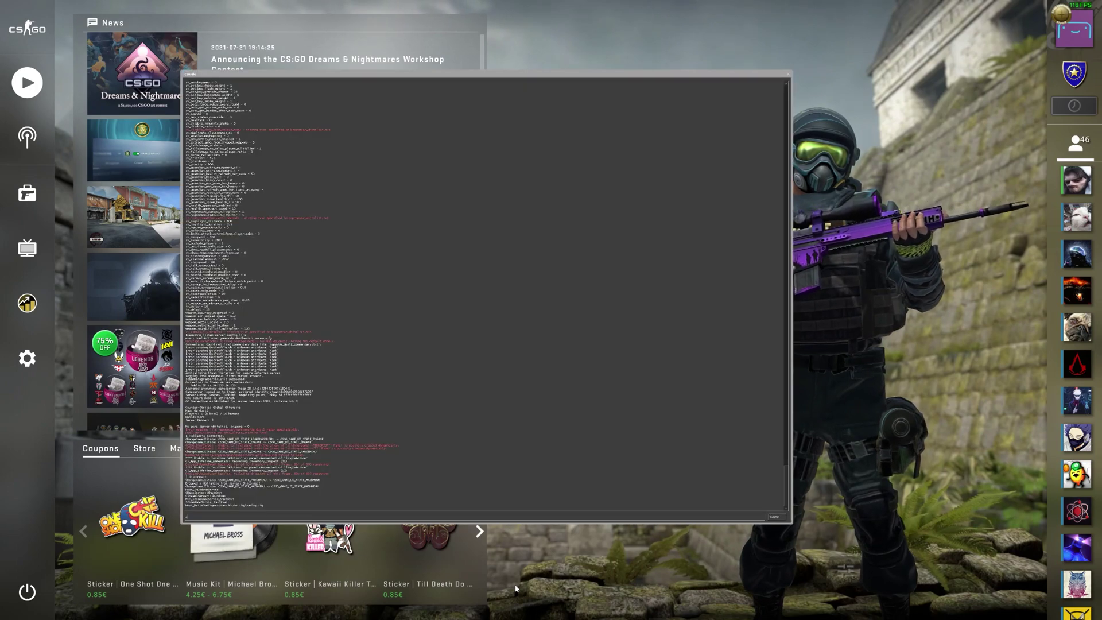
text(workshop_start_map)
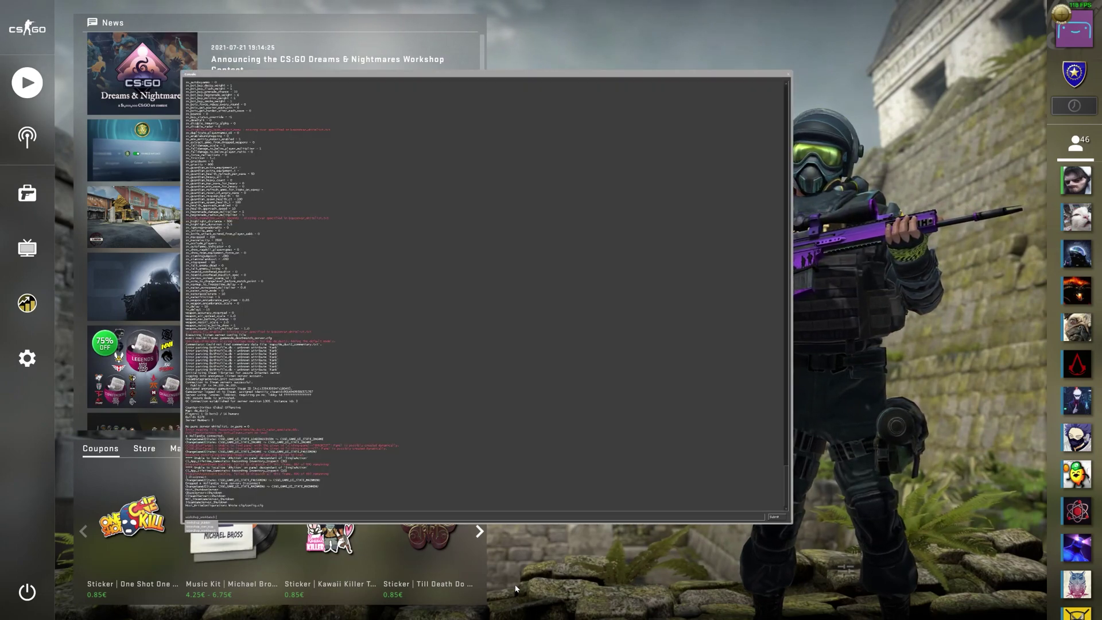
key(Down)
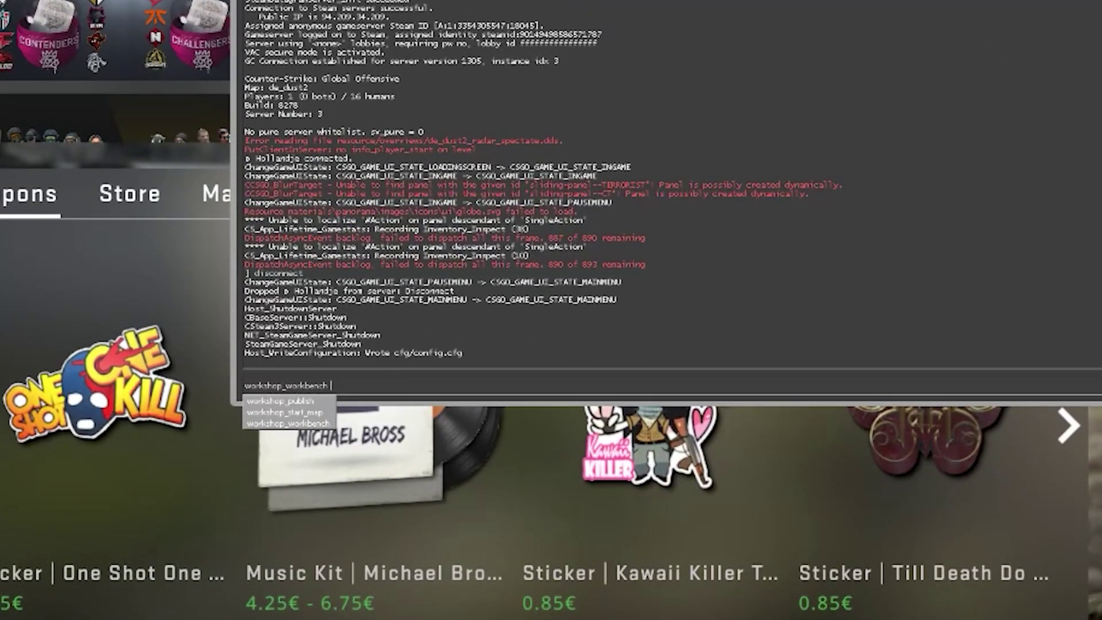
key(Return)
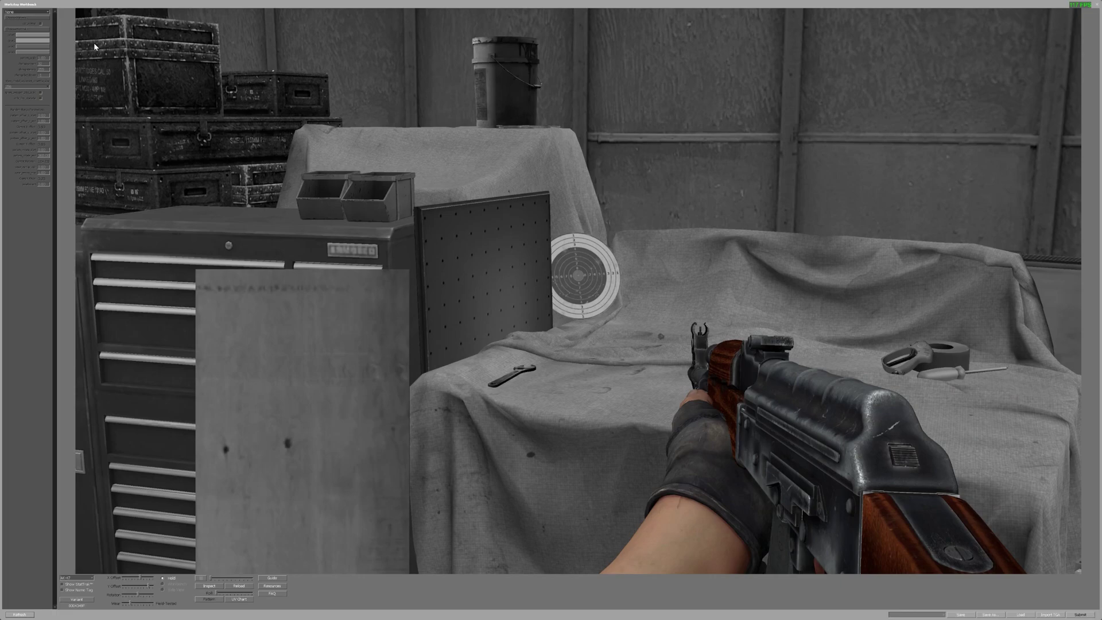
Step: Set the finish style to Custom Paint Job and show the Tec-9 in a rotated workbench view
click(47, 13)
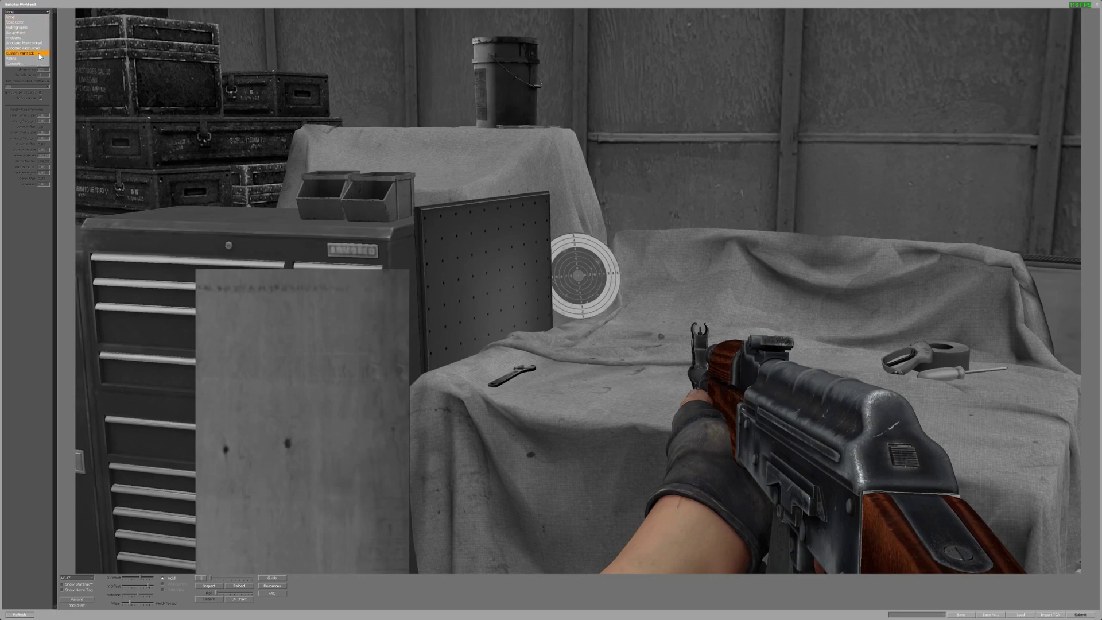
click(40, 53)
click(91, 578)
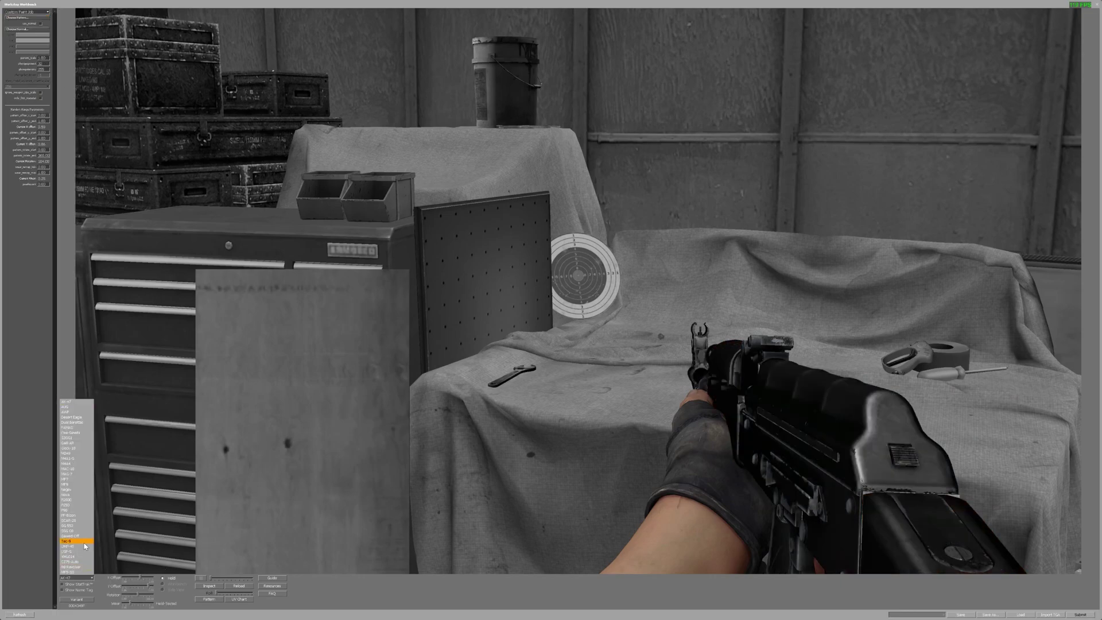
click(83, 542)
click(164, 583)
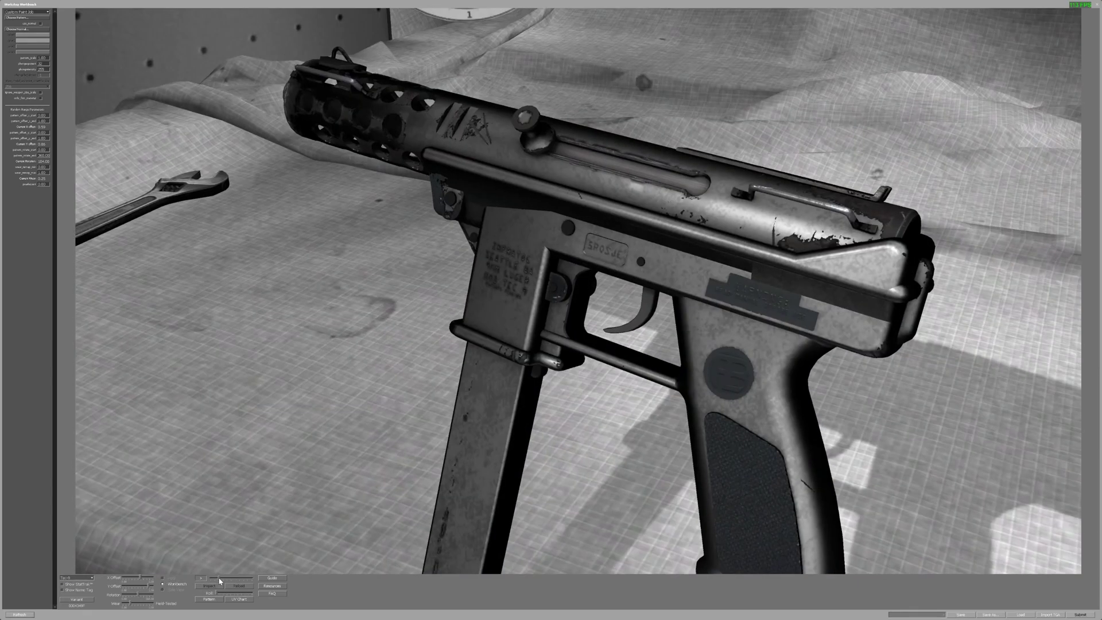
drag(220, 578, 225, 576)
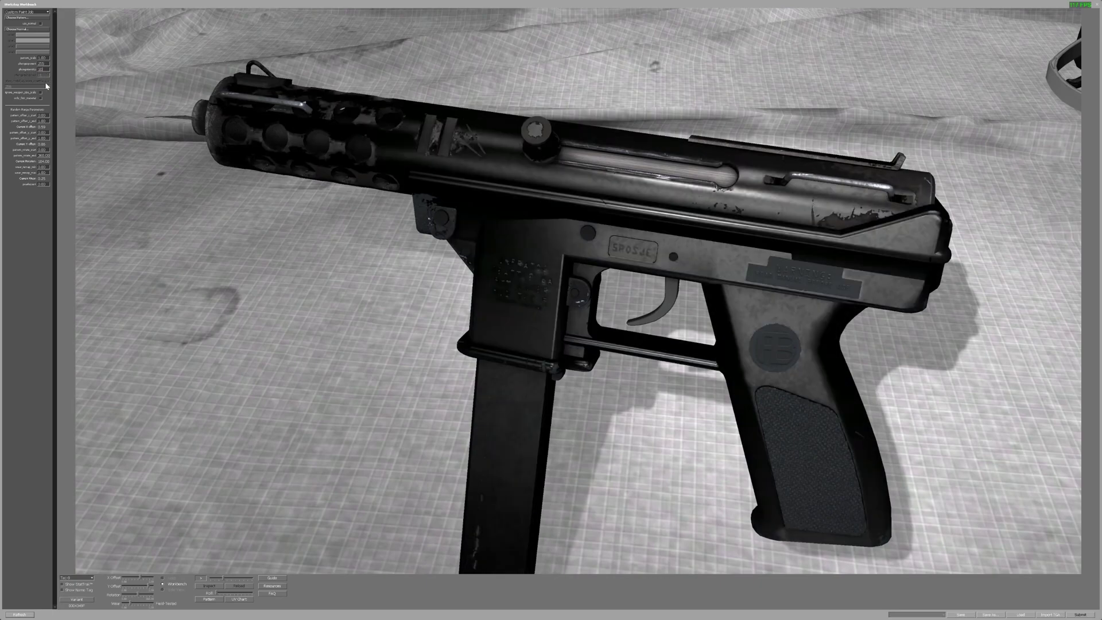
Step: Enter 10 for the finish parameter and lower the wear amount on the Tec-9
text(10)
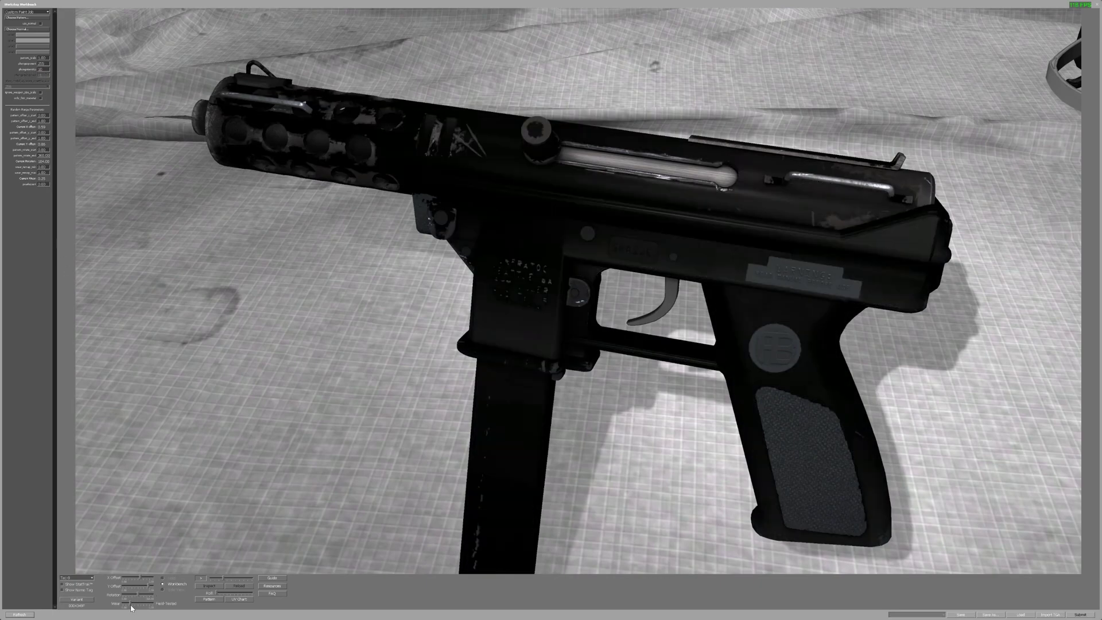
drag(131, 607, 123, 607)
click(48, 12)
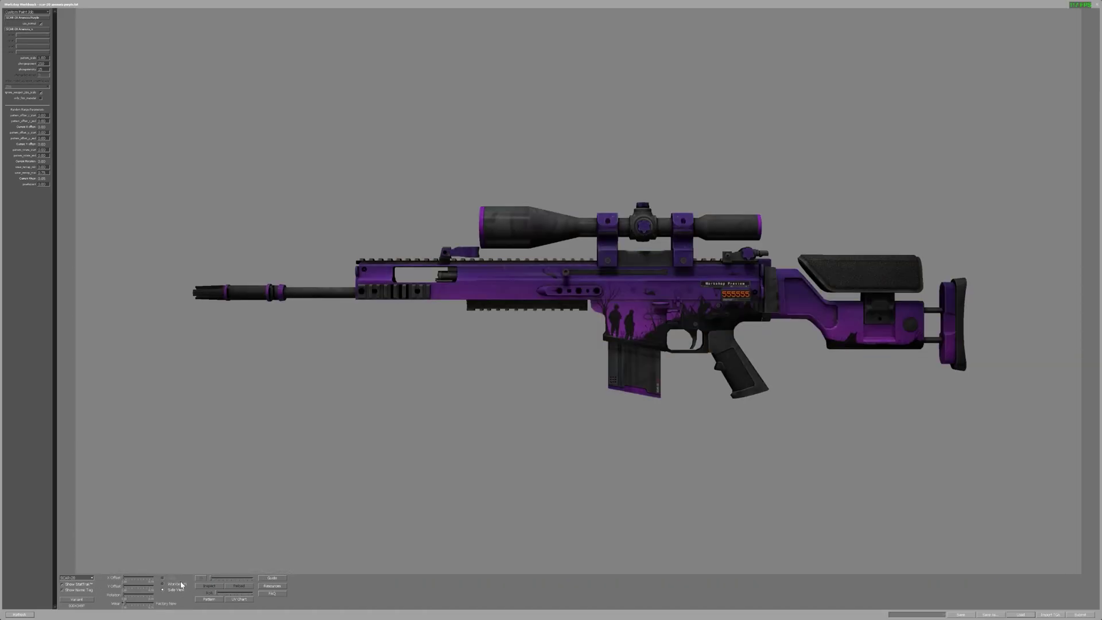
Step: Preview the purple SCAR-20 skin in the held view and from another angle in the workbench view
click(173, 579)
click(207, 584)
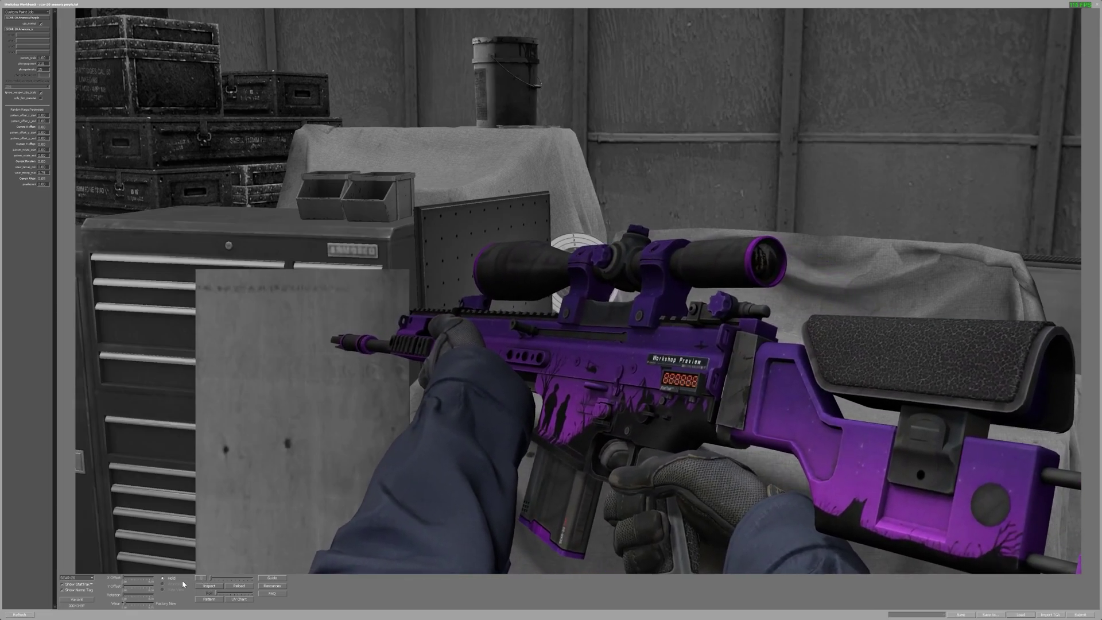
click(178, 584)
drag(211, 579, 218, 583)
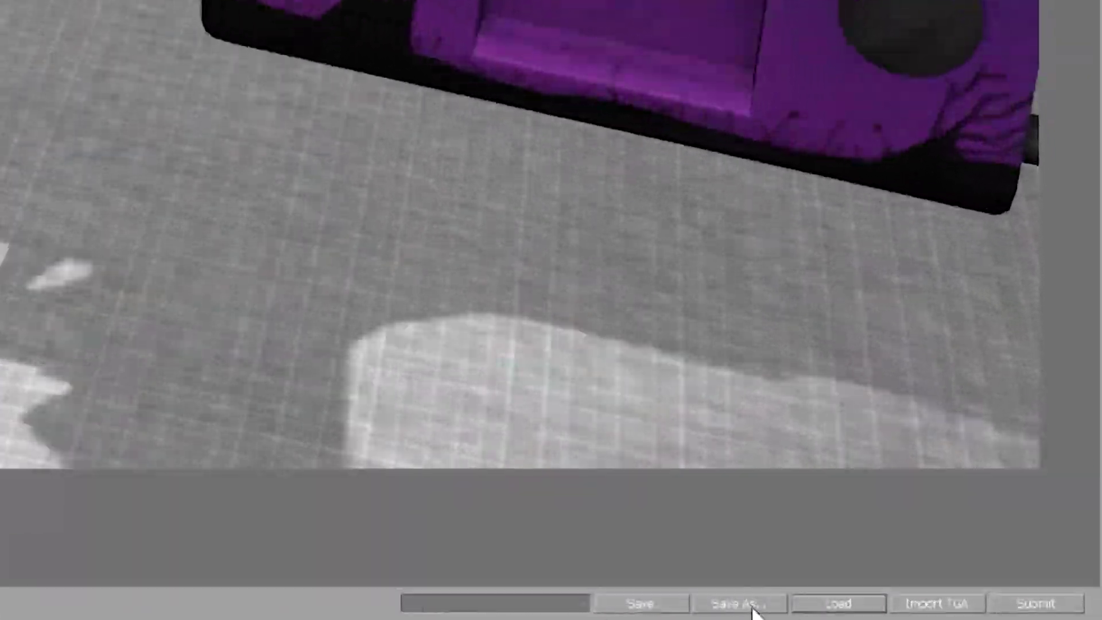
Step: Save the SCAR-20 finish settings as a new file
click(990, 613)
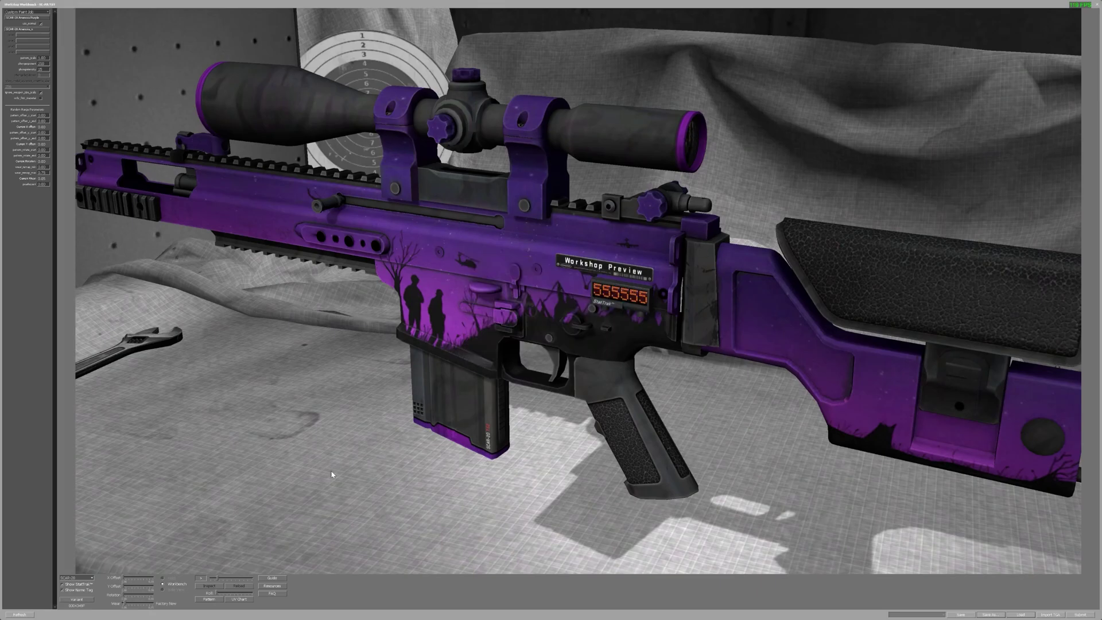
click(215, 593)
click(212, 584)
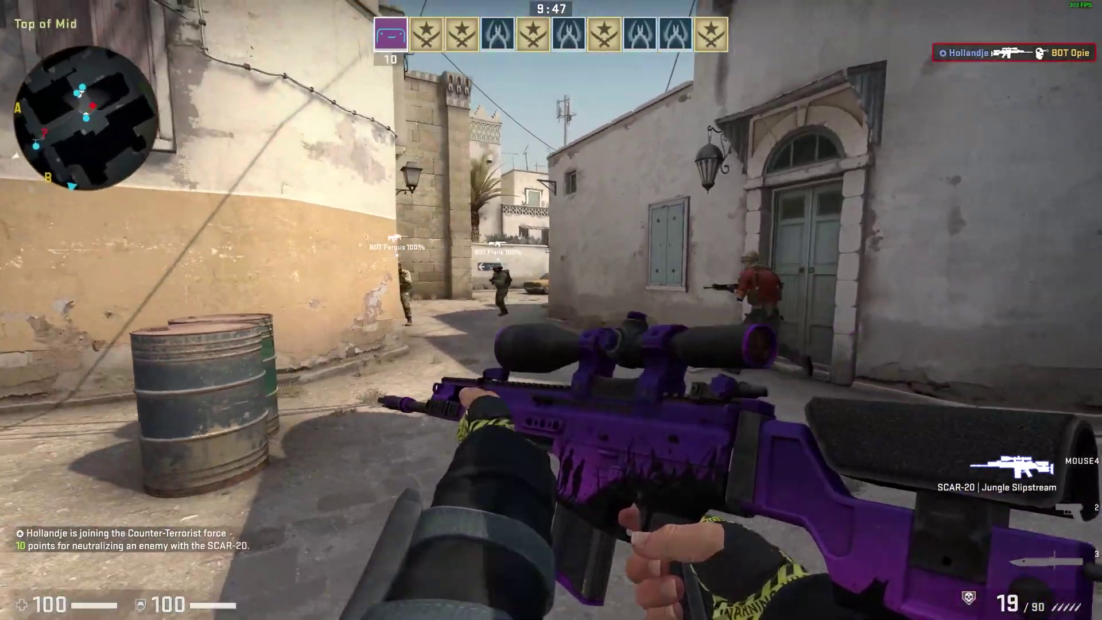
right_click(550, 310)
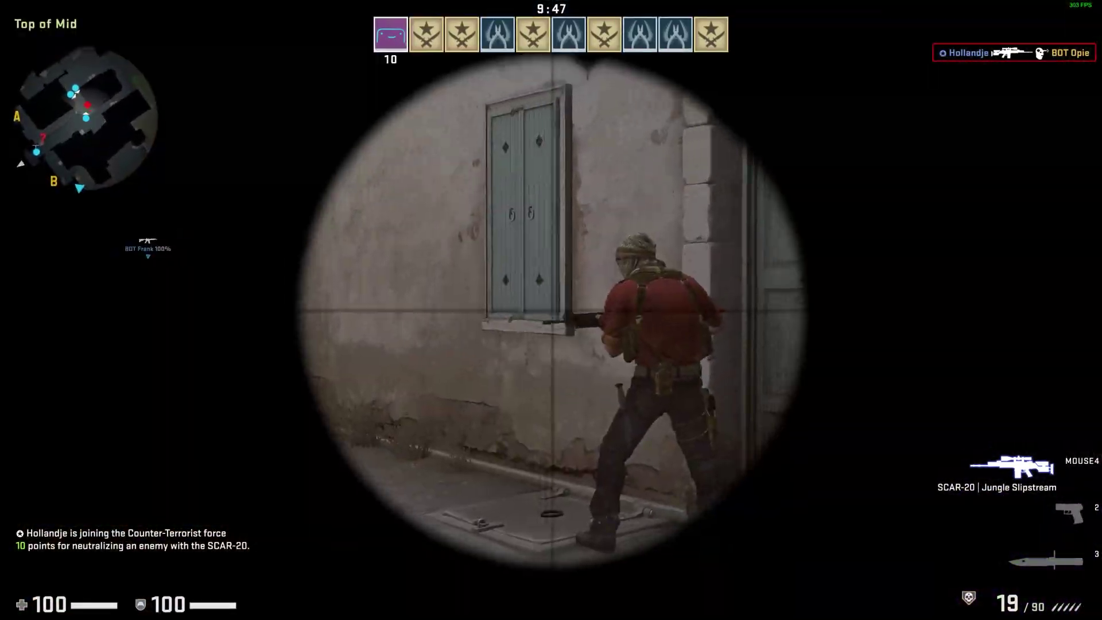
click(550, 310)
click(550, 310)
right_click(551, 310)
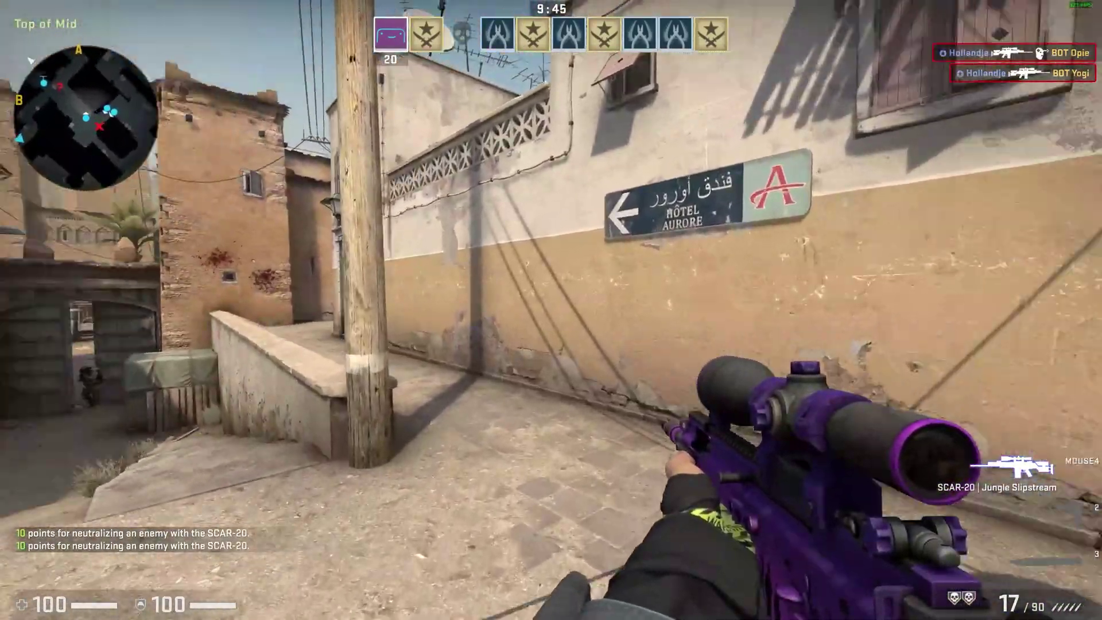
key(3)
key(1)
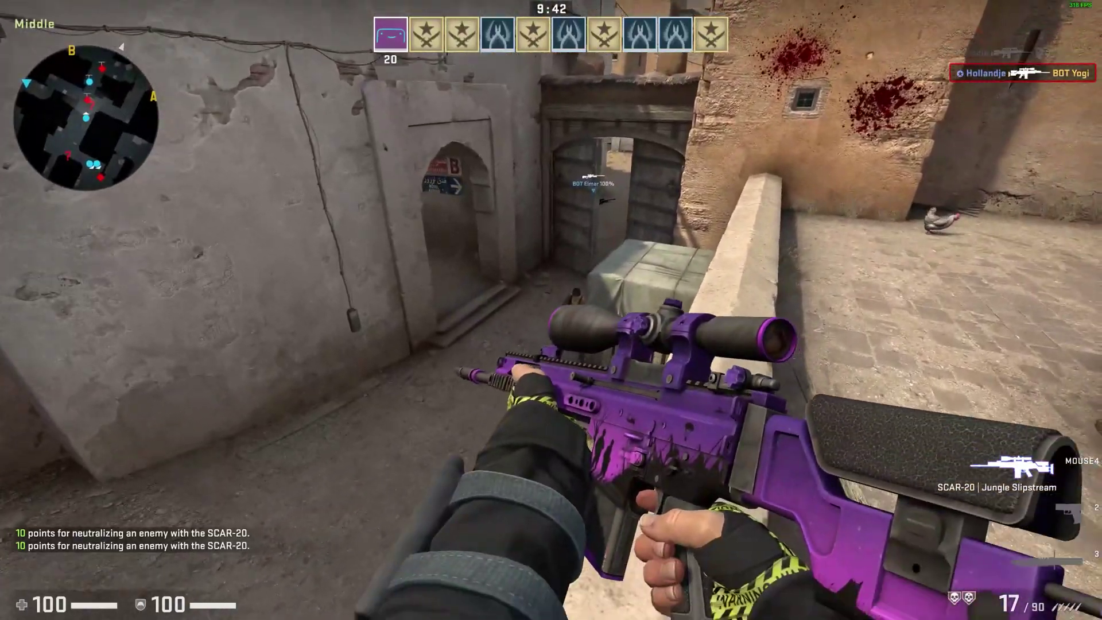
click(551, 310)
click(551, 310)
click(550, 310)
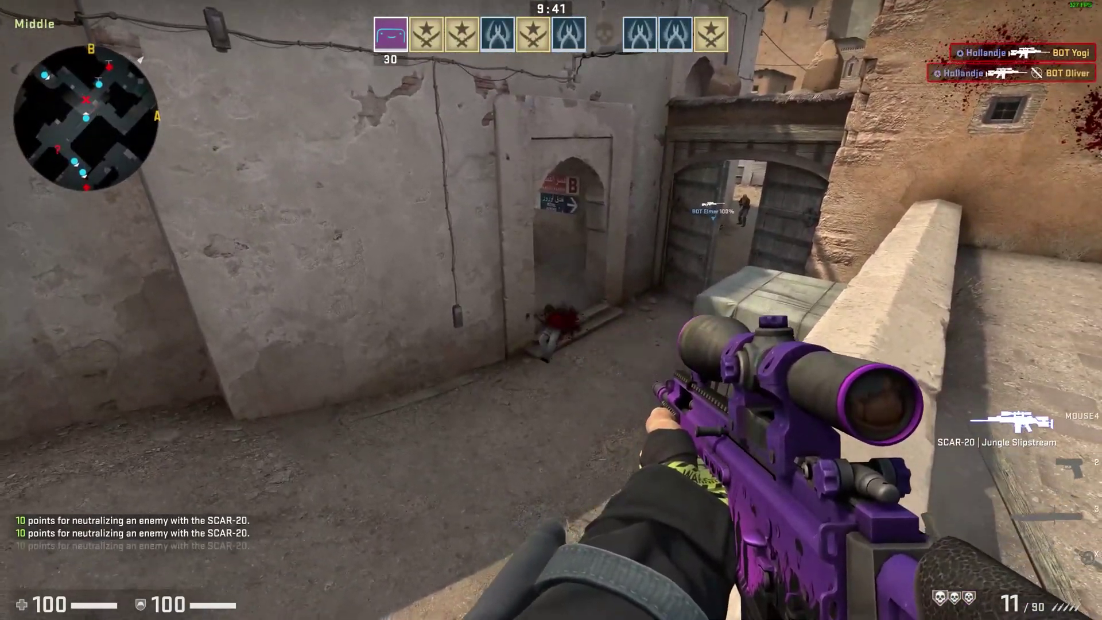
click(550, 310)
click(551, 310)
click(551, 309)
click(551, 310)
right_click(551, 310)
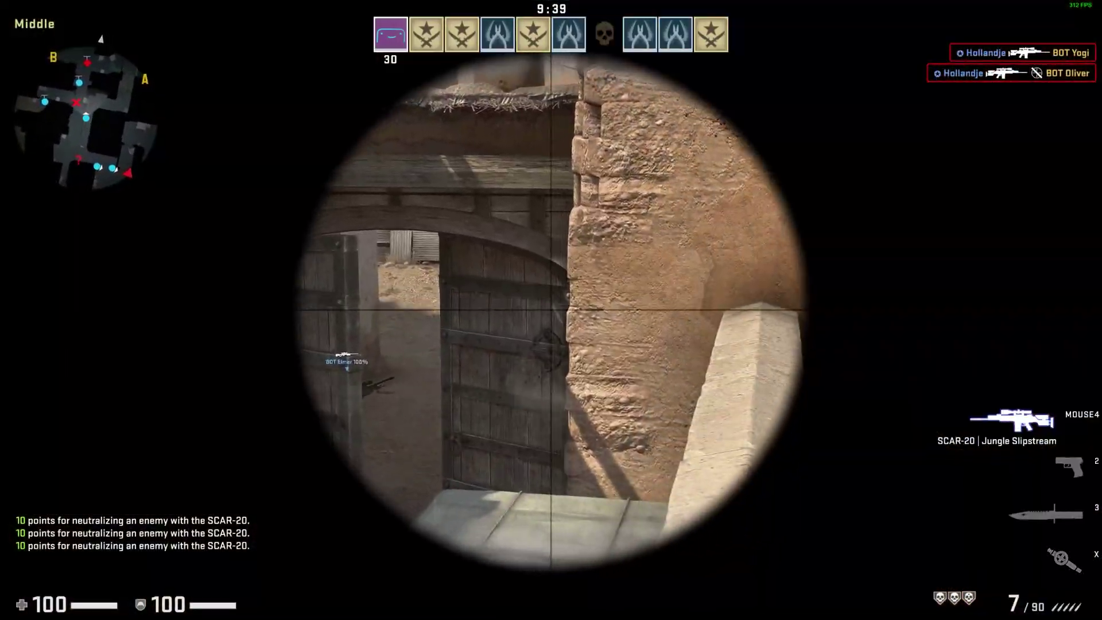
click(550, 310)
right_click(551, 309)
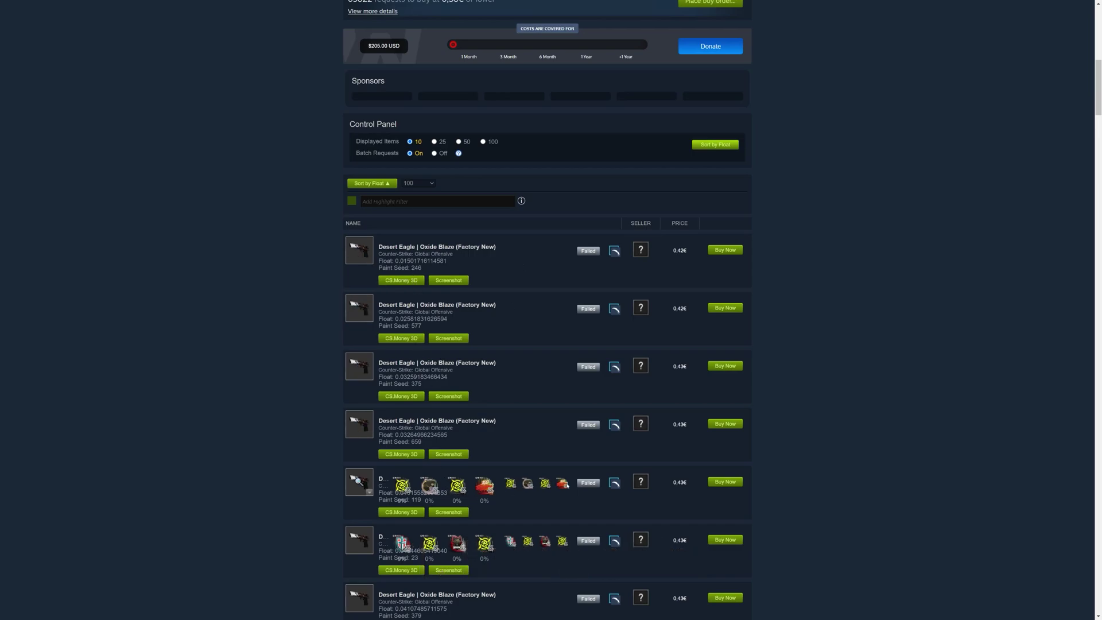
Step: Look through the Steam market listings for the Desert Eagle Oxide Blaze in Factory New condition
scroll(355, 479, down, 3)
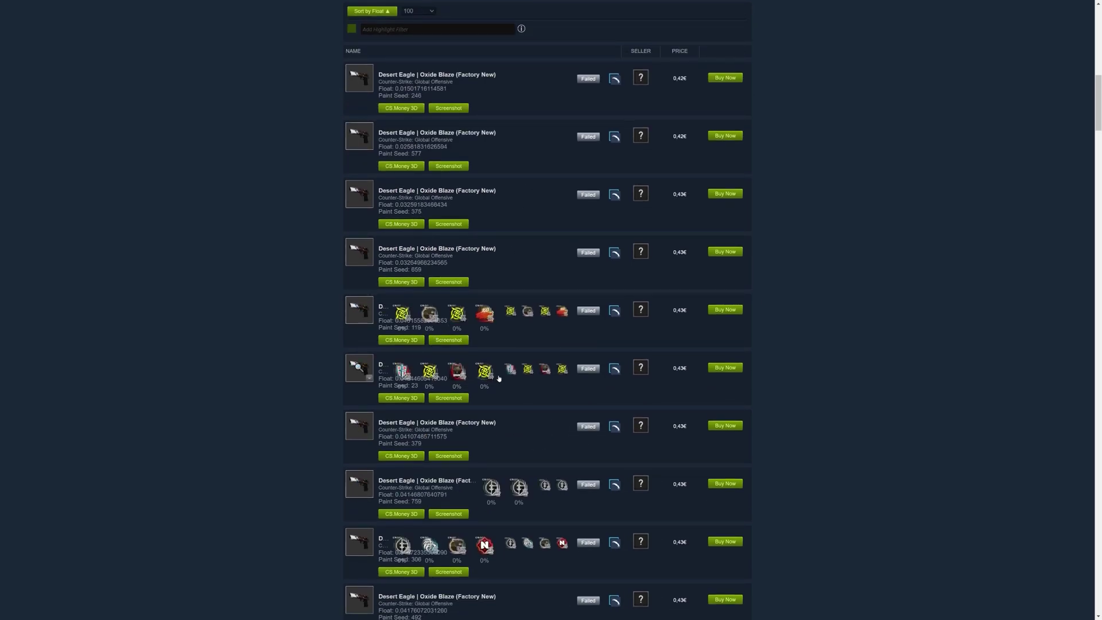
scroll(498, 378, down, 2)
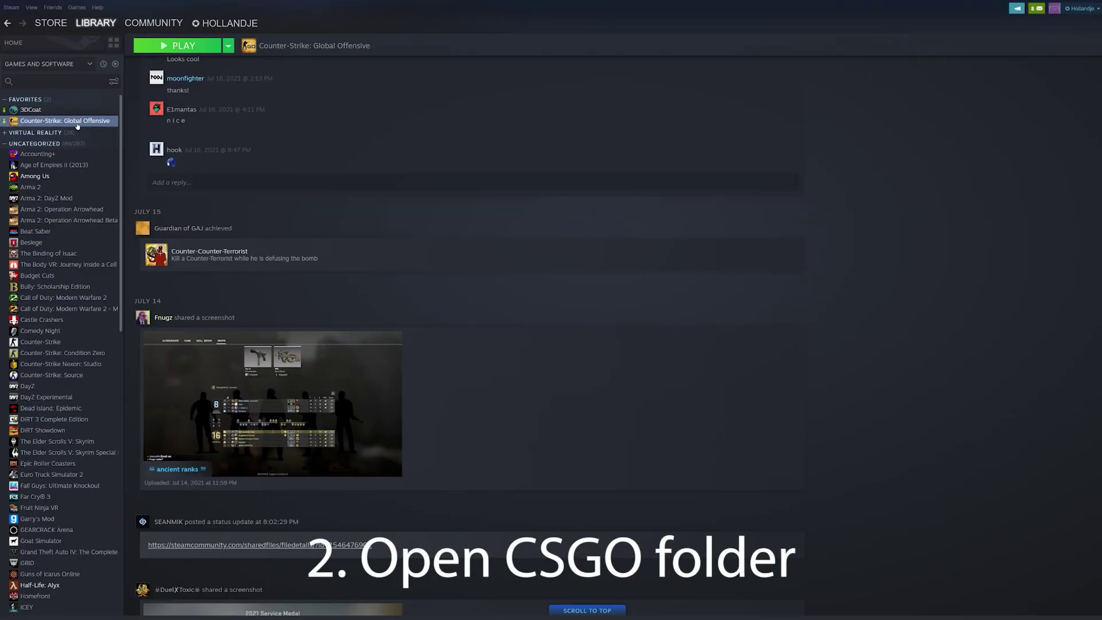
Step: Browse Counter-Strike: Global Offensive's local files from the Steam library and open the csgo folder
right_click(78, 125)
click(115, 180)
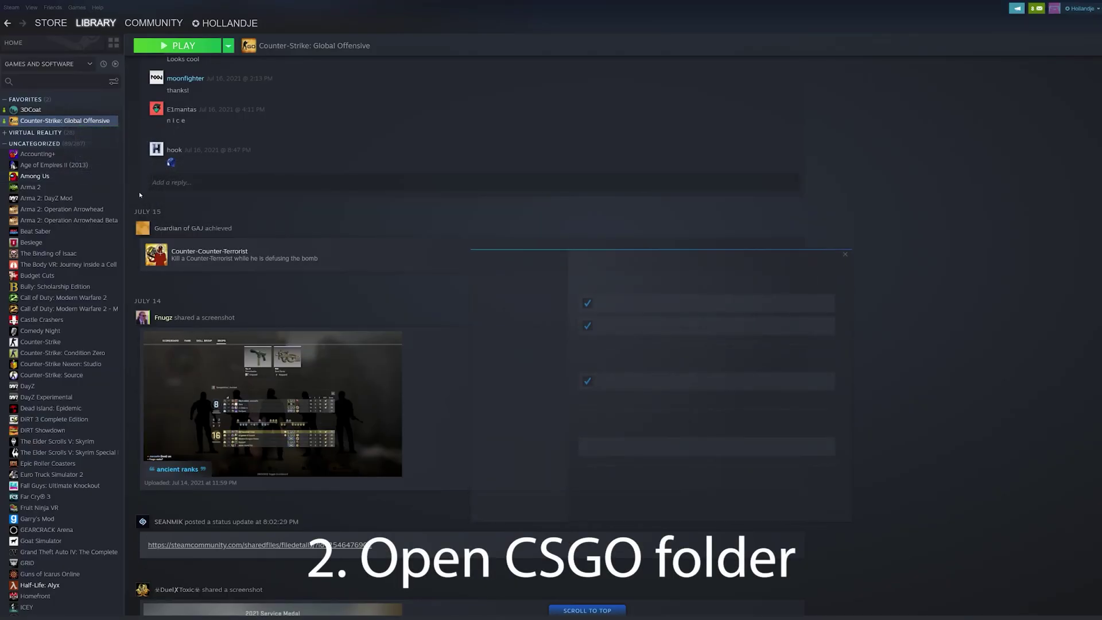
click(498, 324)
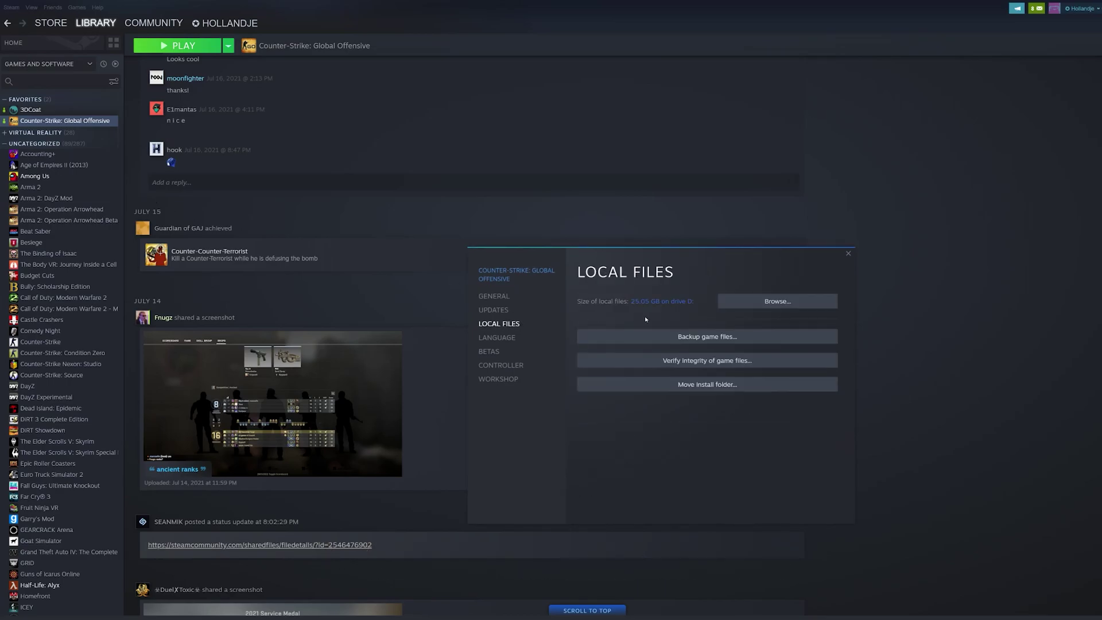
click(758, 306)
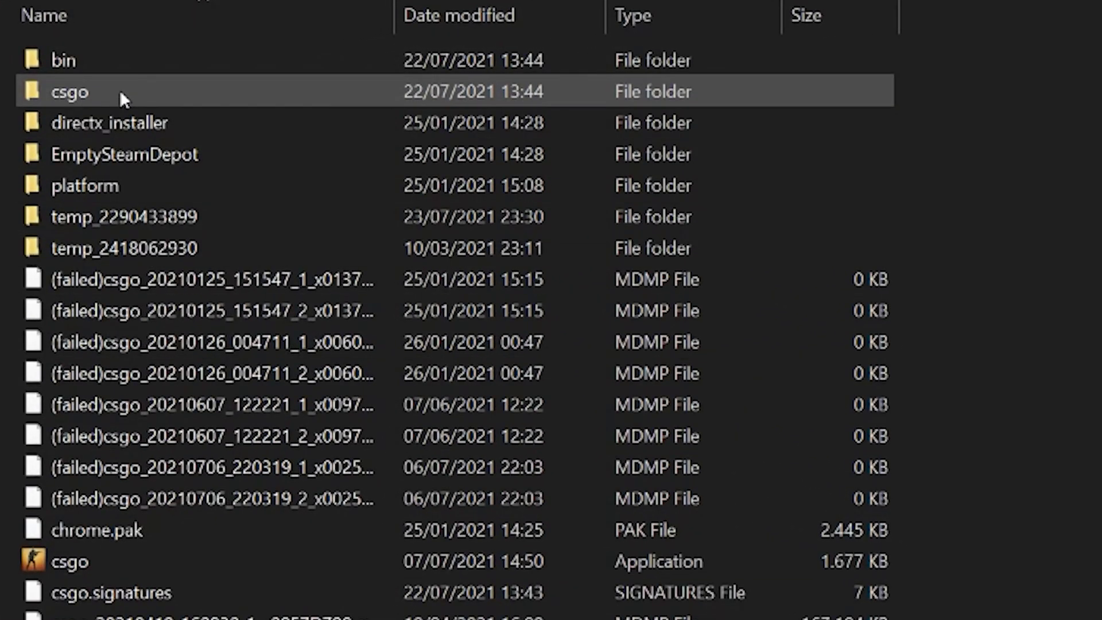
double_click(122, 96)
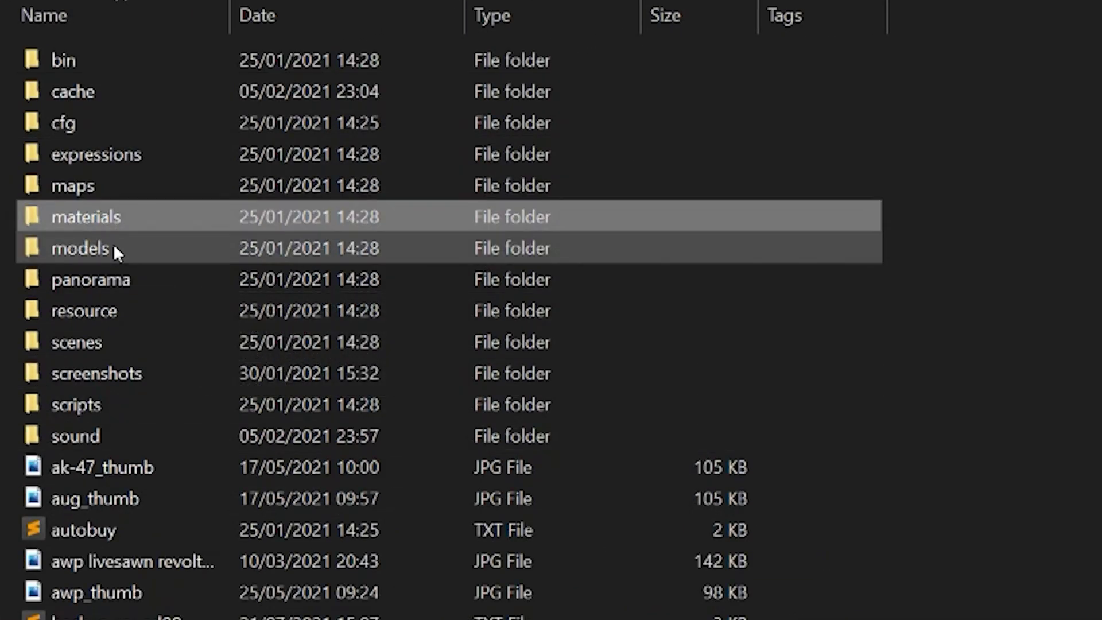
Step: Look through the csgo folder's contents, from the subfolders down past the thumbnails and pak01 pack files
click(112, 248)
click(111, 304)
scroll(401, 321, down, 13)
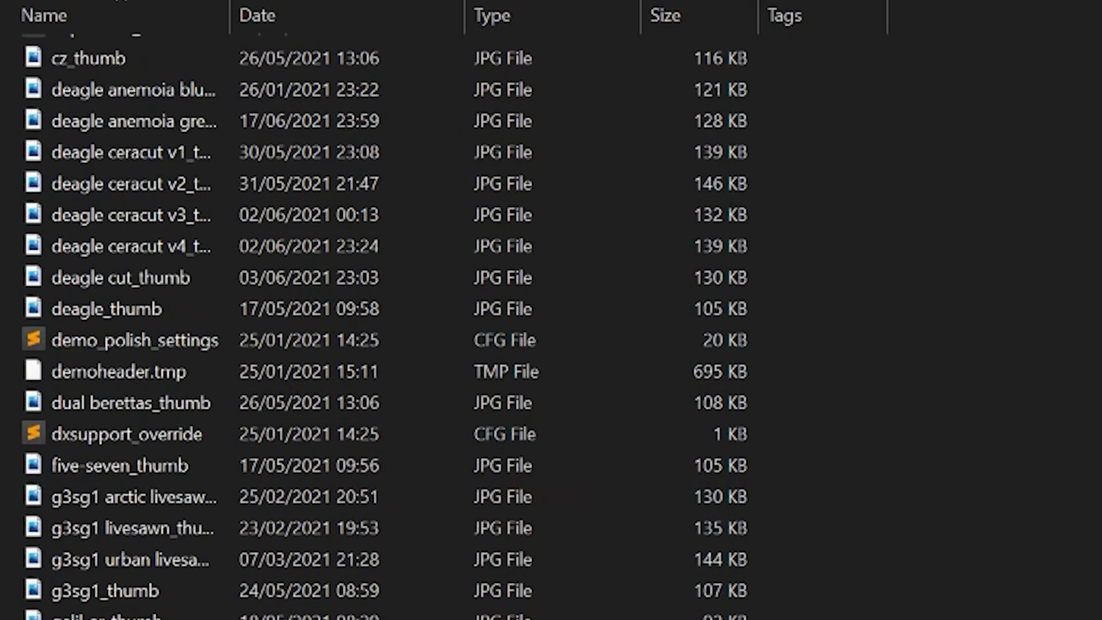
scroll(401, 321, down, 20)
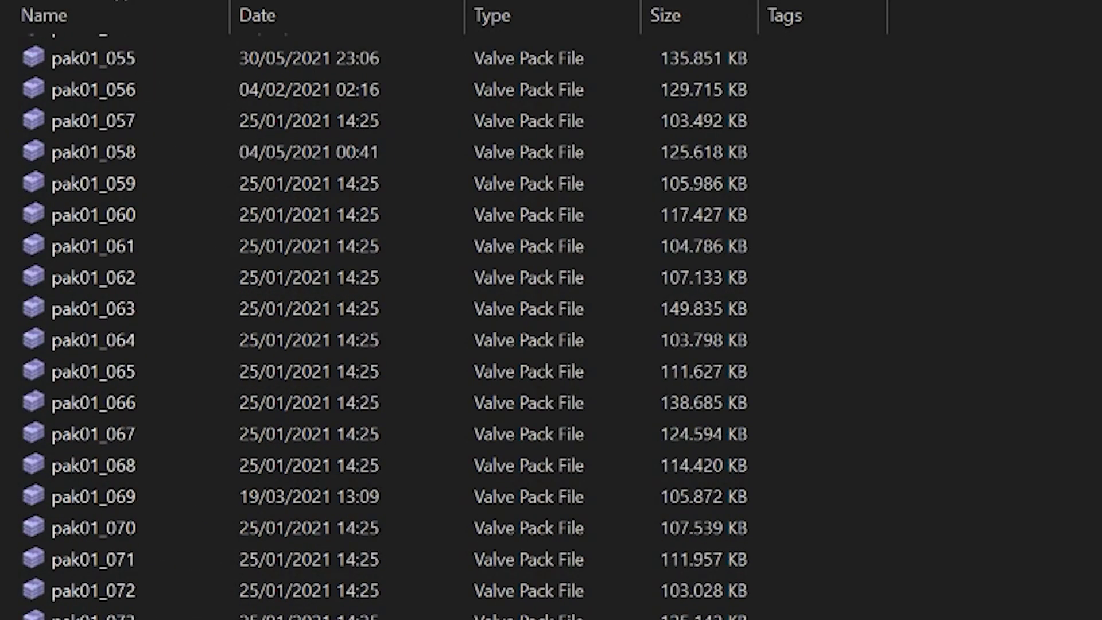
scroll(150, 323, down, 20)
click(123, 215)
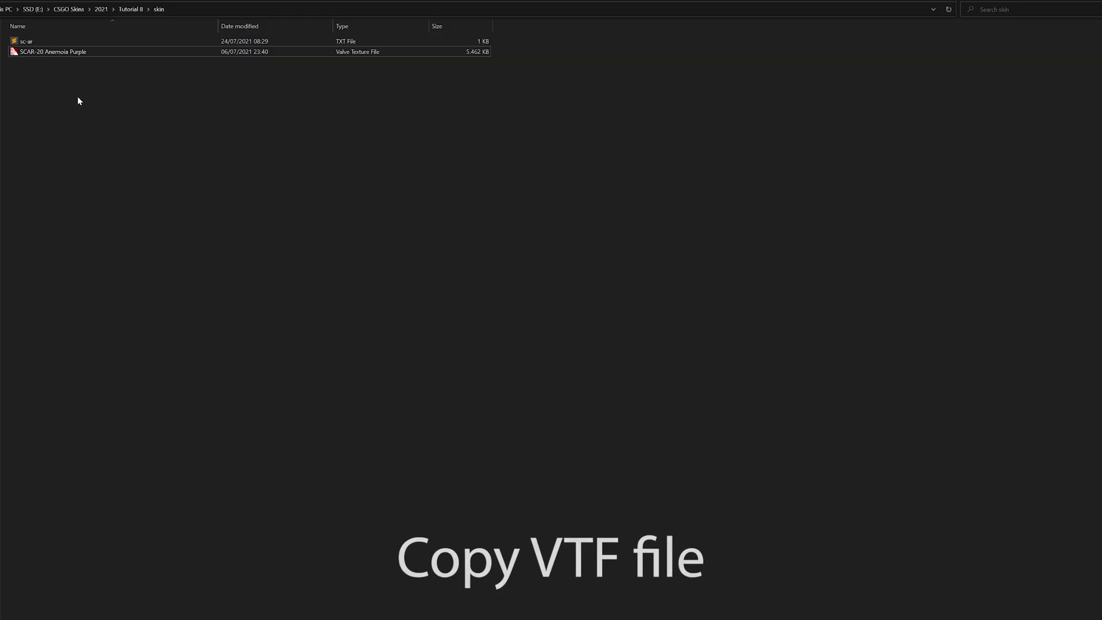
Step: Copy the SCAR-20 Anemoia Purple VTF file and bring up the paste options in the game's paints\custom folder
right_click(92, 52)
click(125, 204)
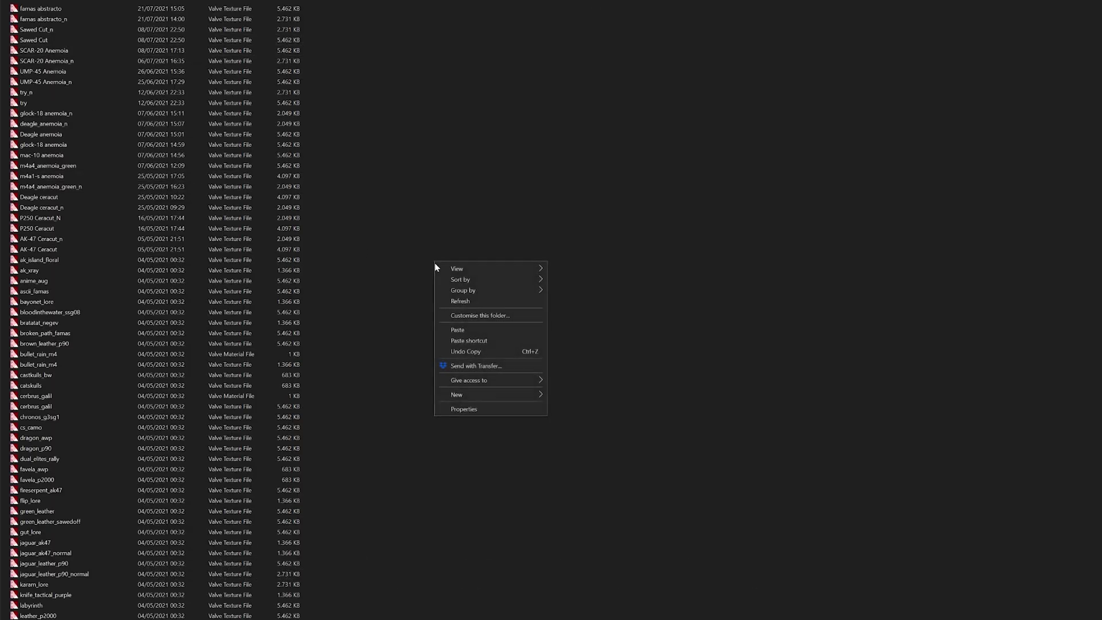
right_click(346, 222)
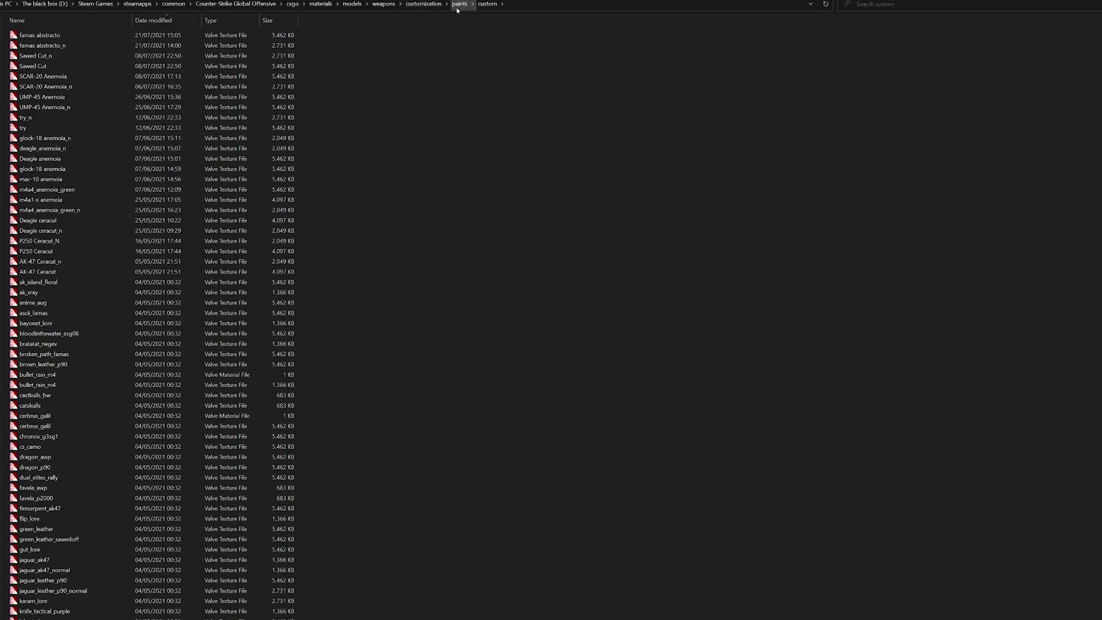
Step: Go back to the csgo folder and open items_game.txt from scripts\items in Sublime Text
click(289, 5)
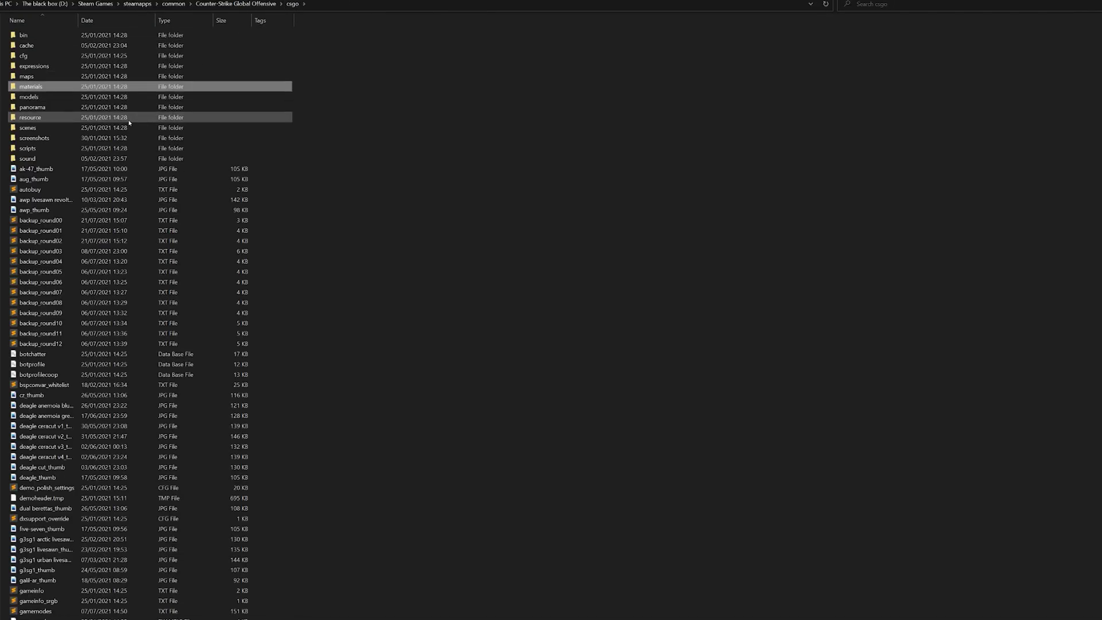
double_click(83, 148)
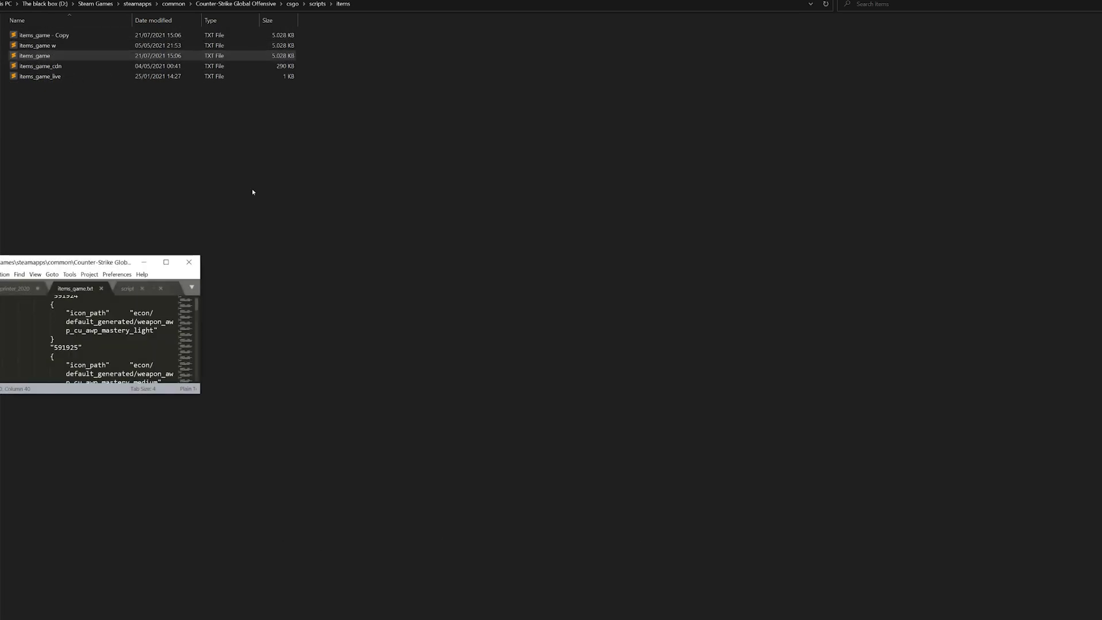
key(Escape)
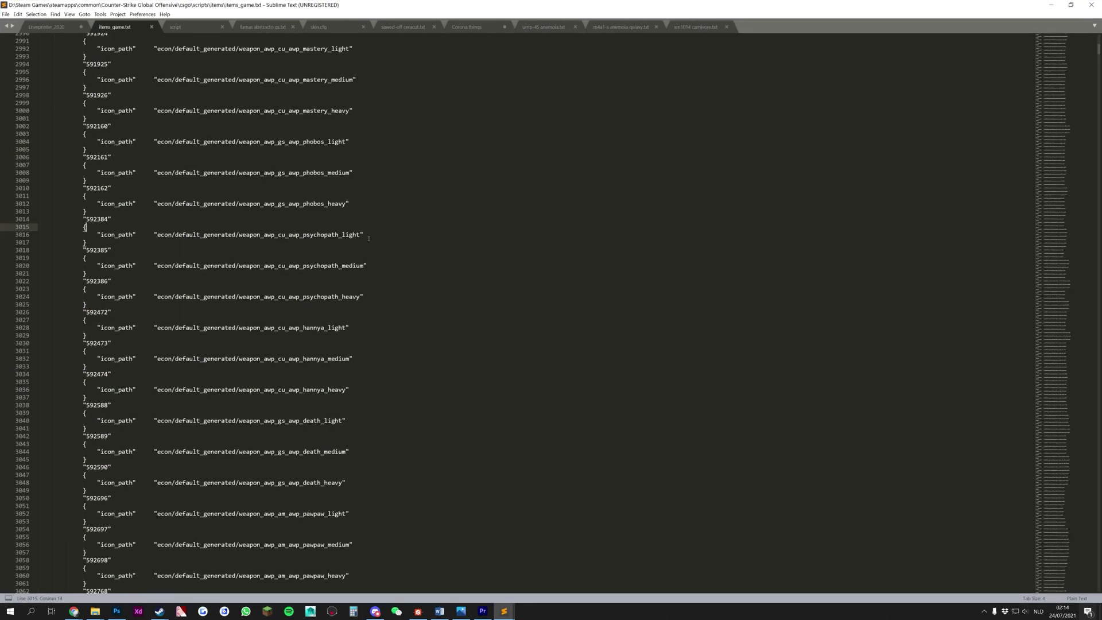
scroll(462, 199, down, 10)
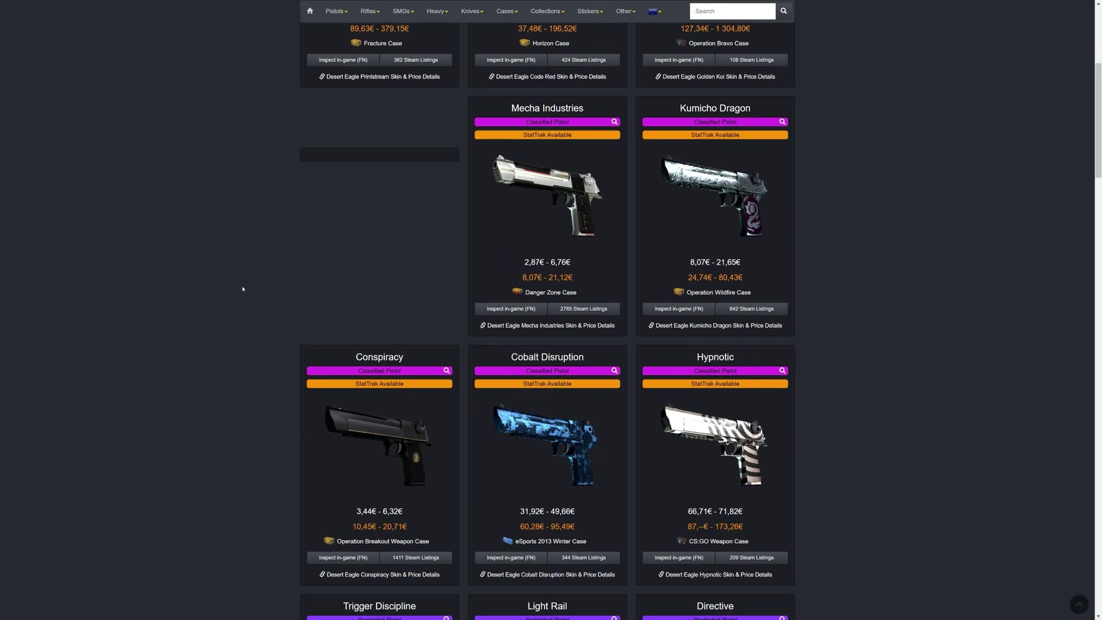
Step: Find the Desert Eagle Oxide Blaze among the skins on CSGOstash and examine its Finish Catalog number
scroll(259, 298, down, 12)
scroll(276, 313, down, 10)
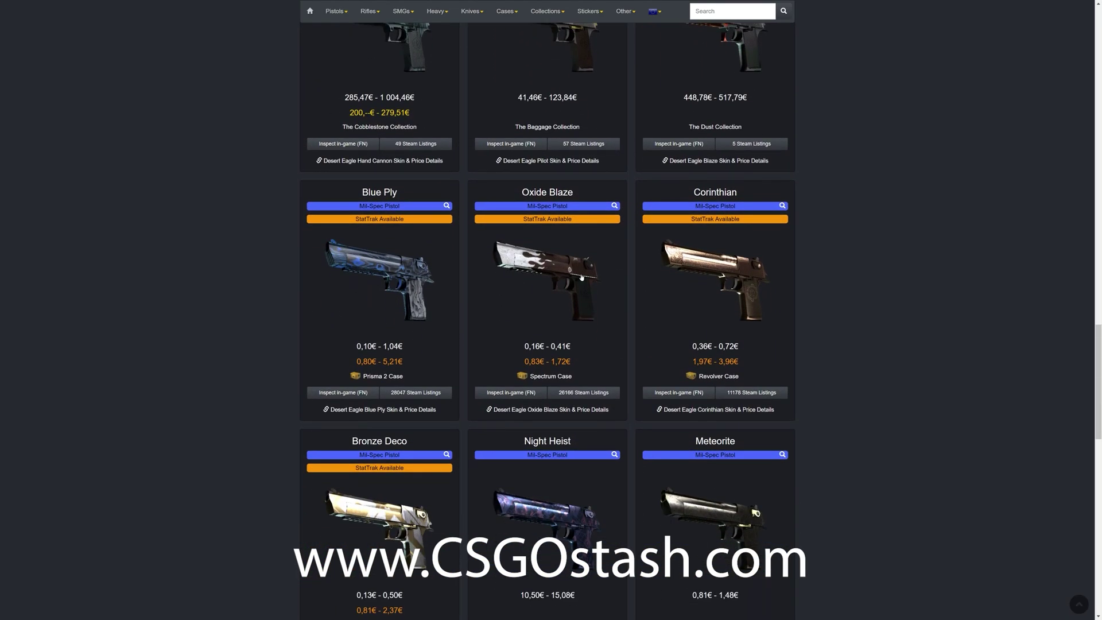
click(580, 278)
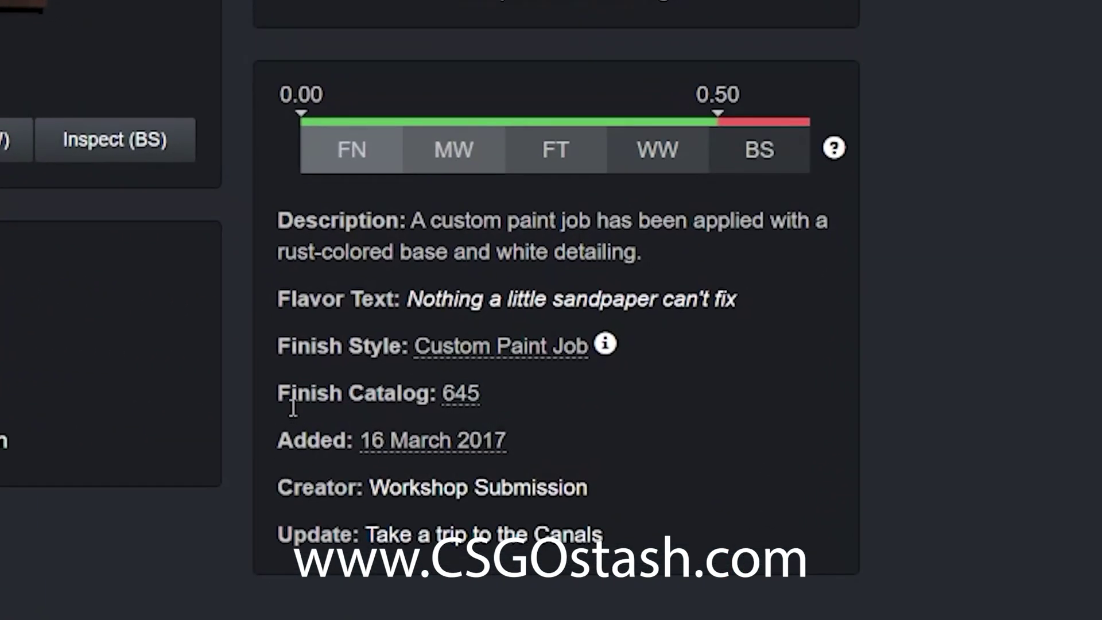
drag(311, 404, 507, 408)
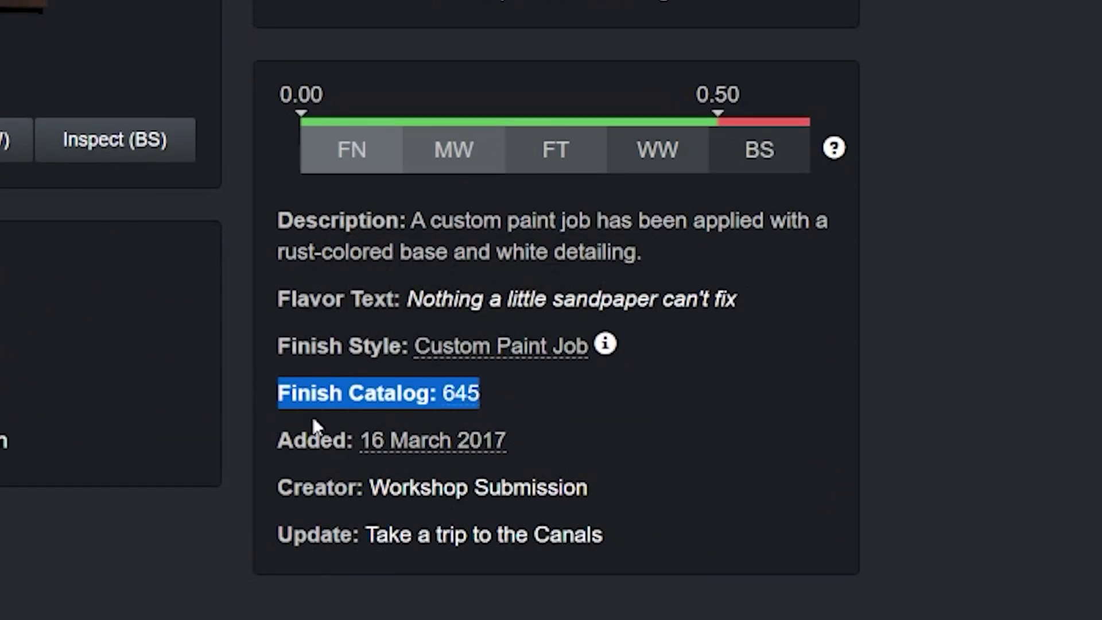
click(495, 404)
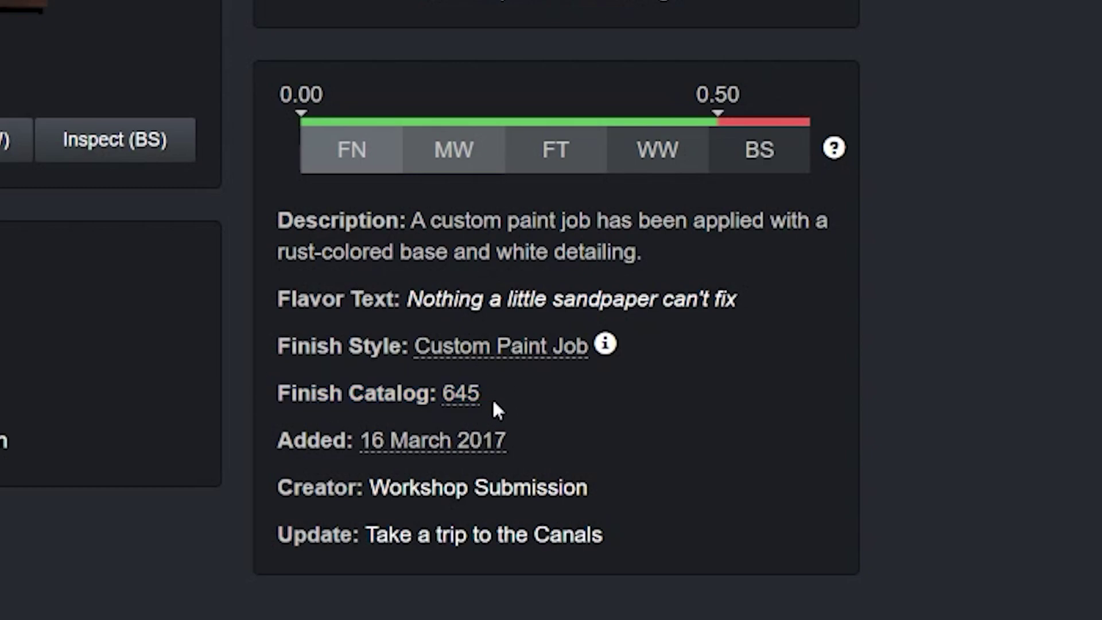
drag(494, 403, 453, 396)
click(540, 398)
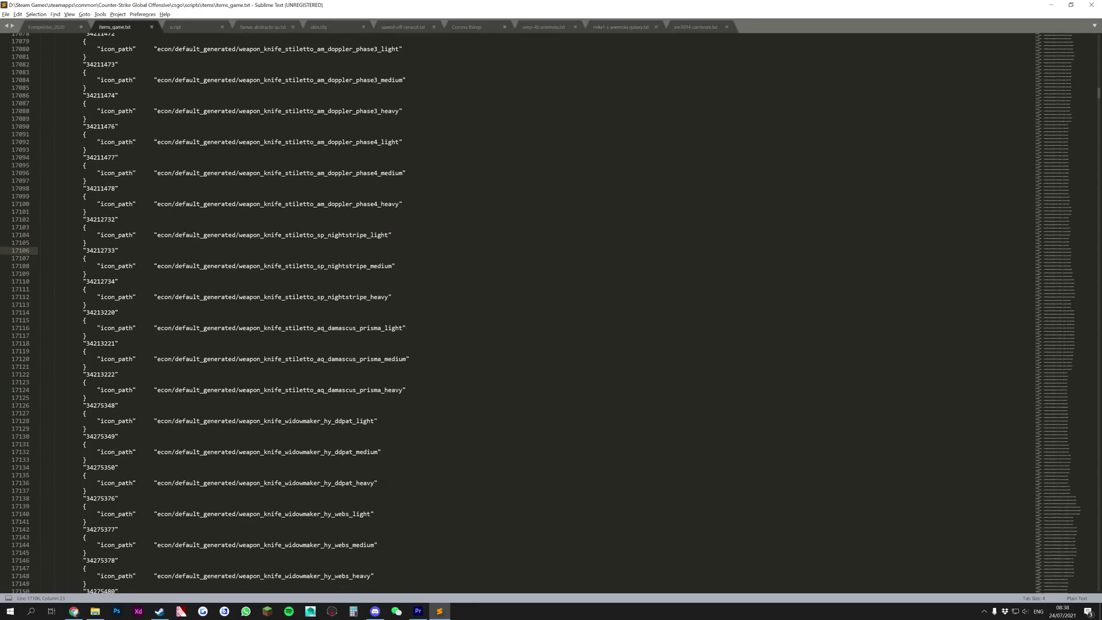
Step: Search items_game.txt for "645", go to the second match and highlight the Desert Eagle paint kit block
scroll(541, 314, down, 6)
key(ctrl+f)
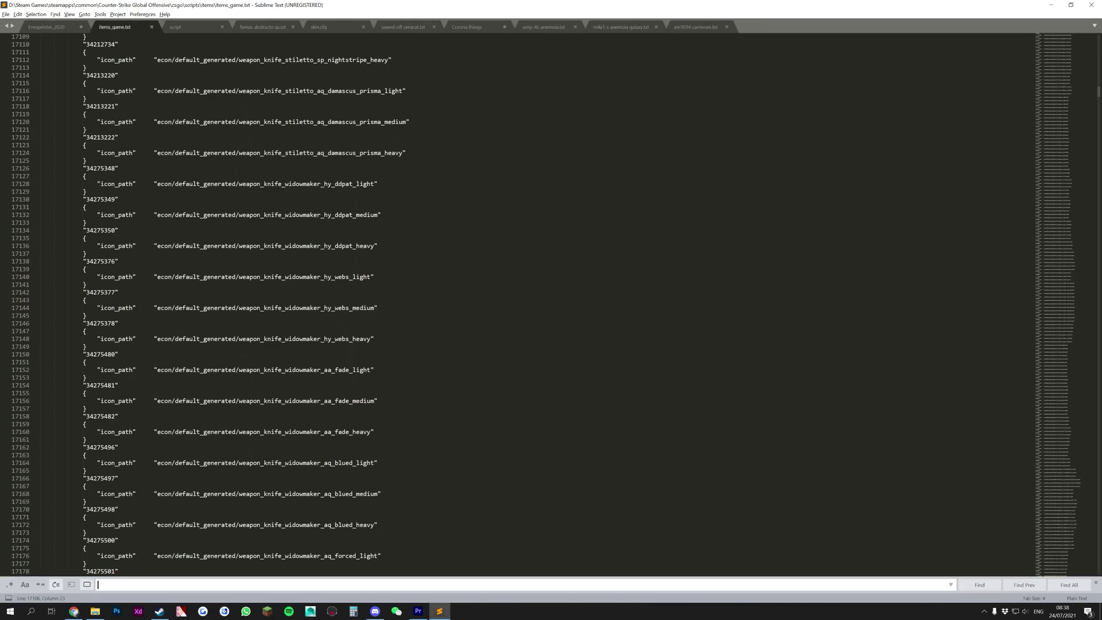
text("645)
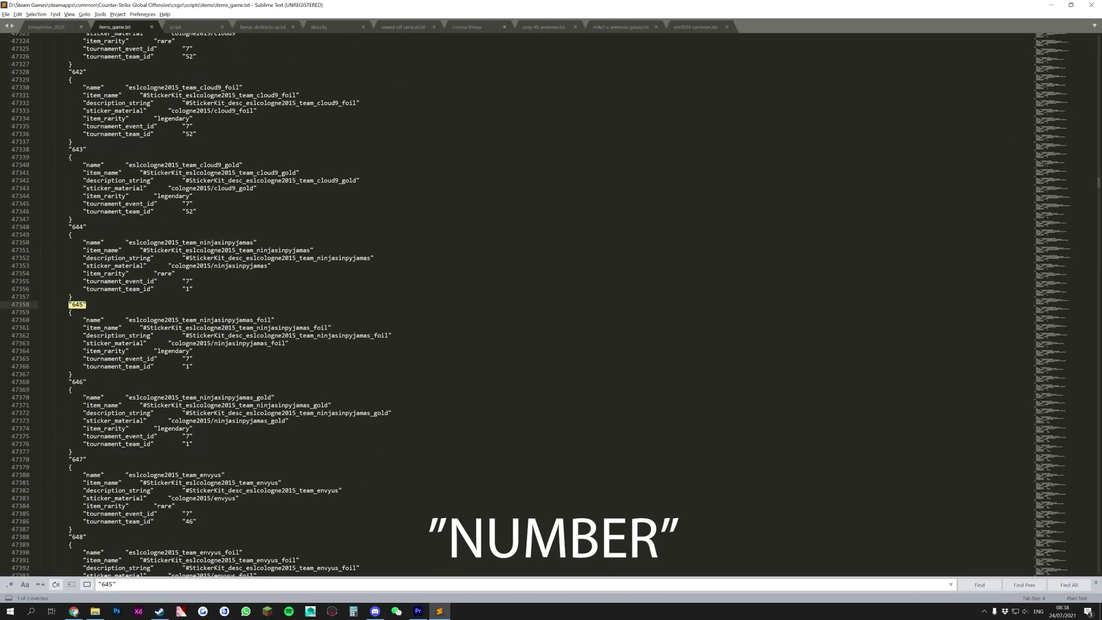
key(Return)
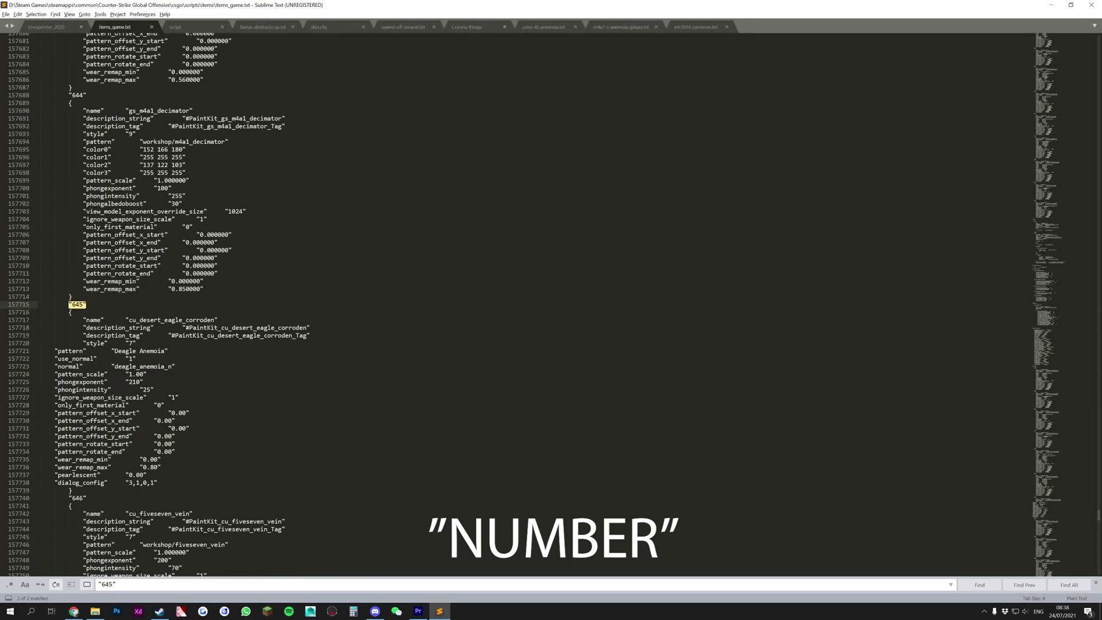
drag(158, 483, 84, 320)
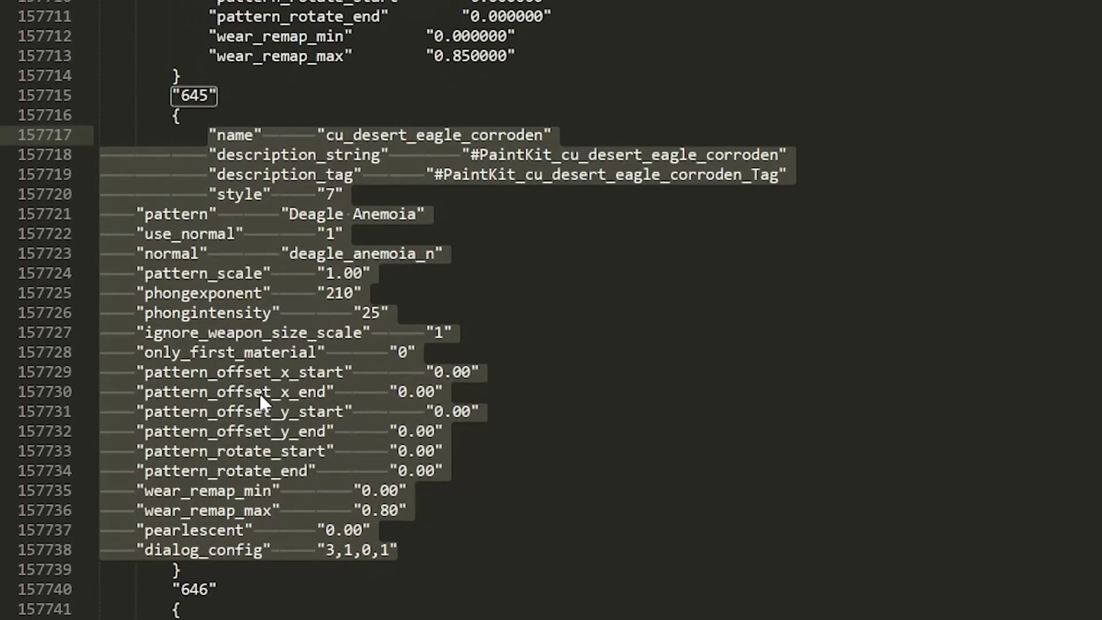
click(443, 451)
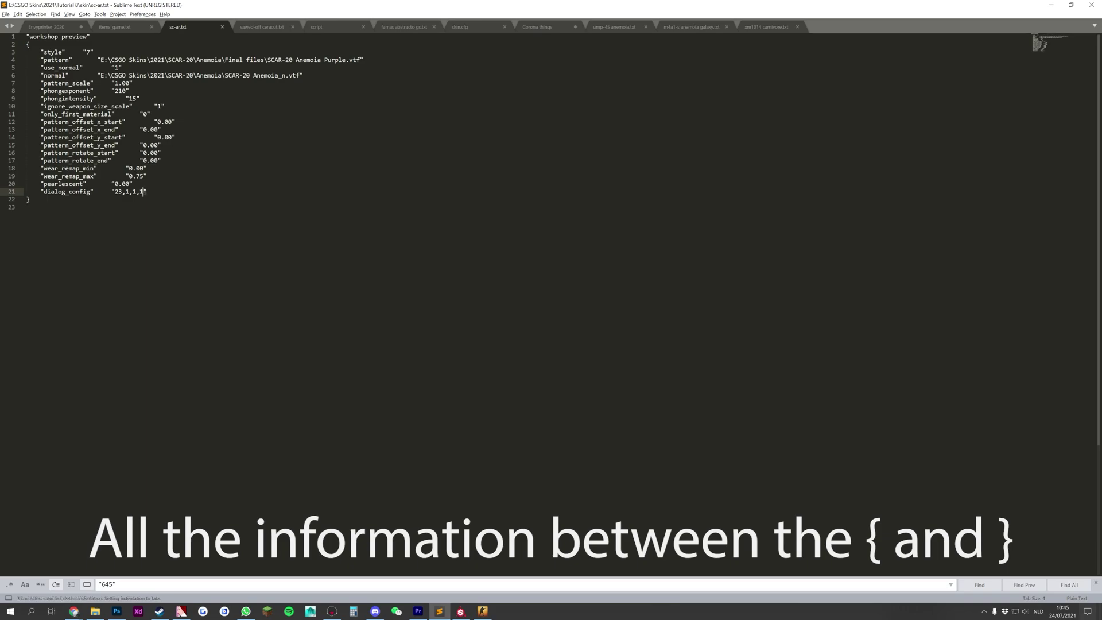
Step: Copy the lines from style to dialog_config in sc-ar.txt and paste them over the matching lines of entry 645 in items_game.txt
drag(147, 192, 41, 51)
right_click(52, 53)
click(69, 67)
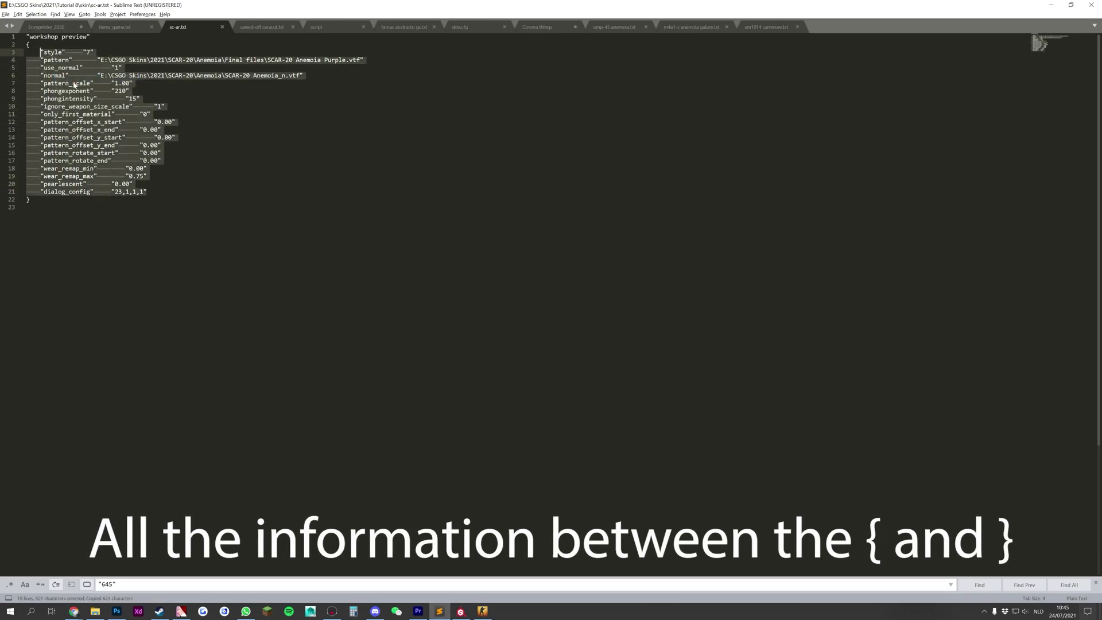
key(ctrl+Page_Up)
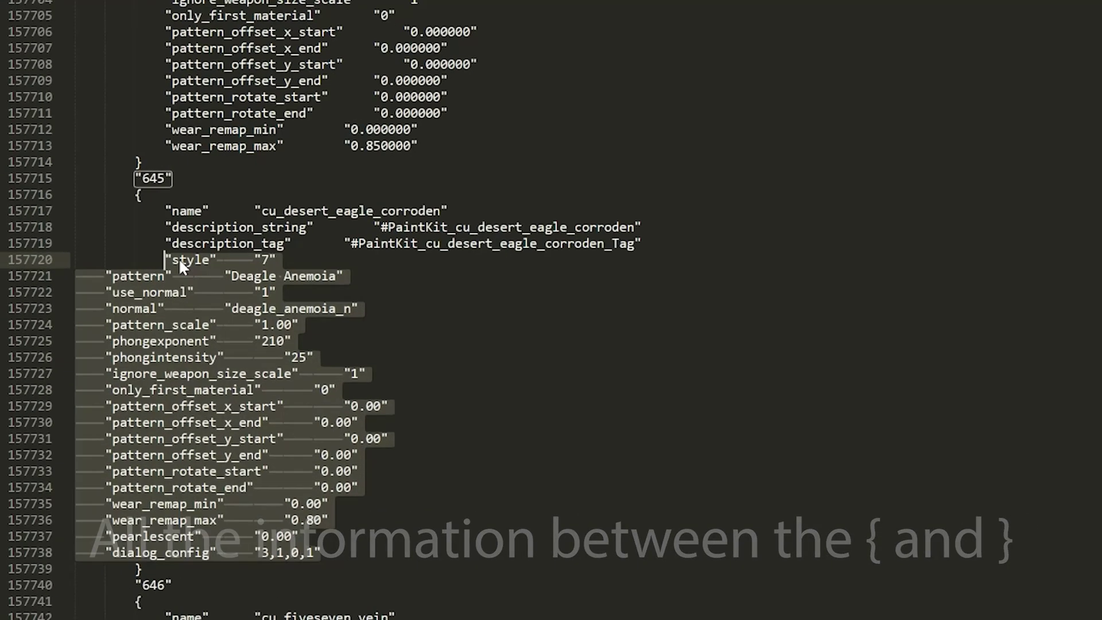
right_click(96, 343)
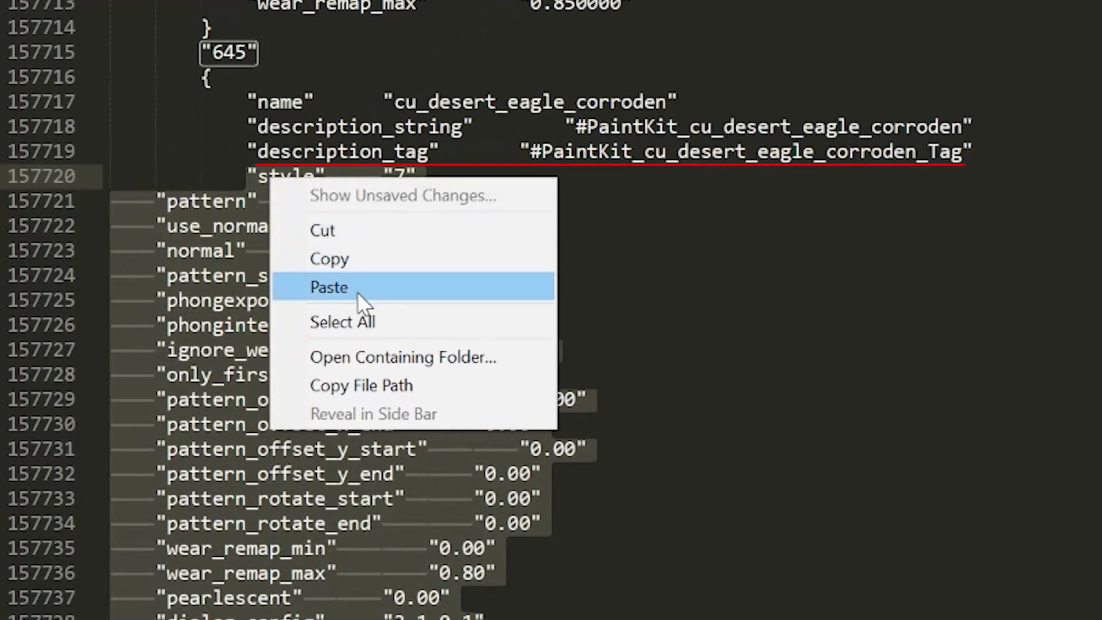
click(117, 378)
Step: Replace the file paths in entry 645, setting pattern to "scar-20 anemoia purple" and normal to "scar-20 anemoia_n"
drag(349, 201, 1101, 201)
text(s)
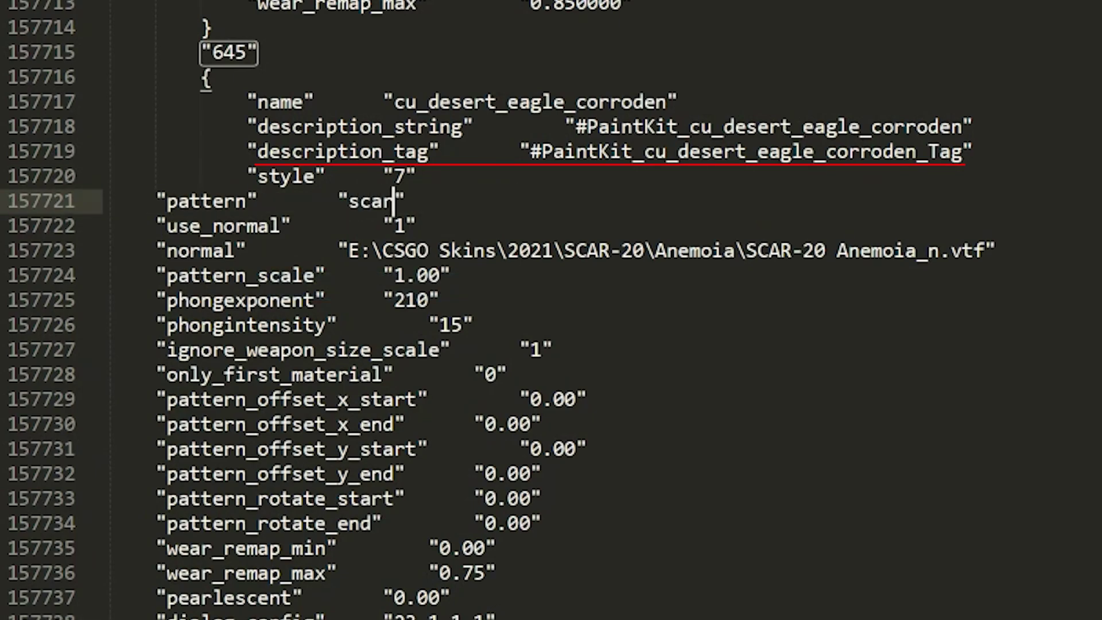
text(car-20 anemoia purple)
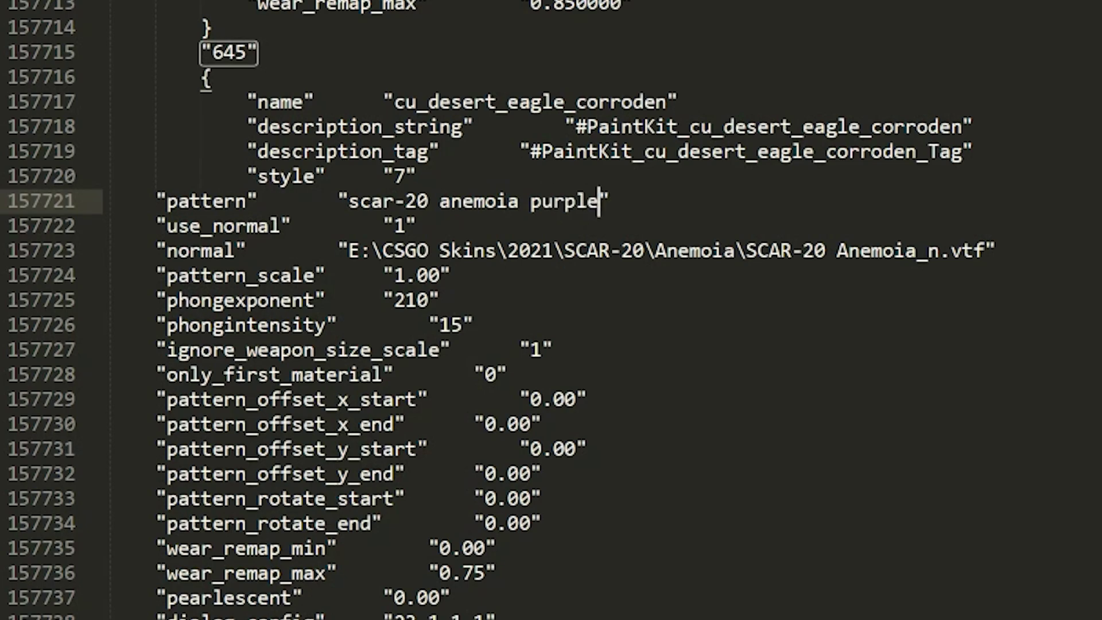
drag(984, 250, 337, 250)
text(scar-20)
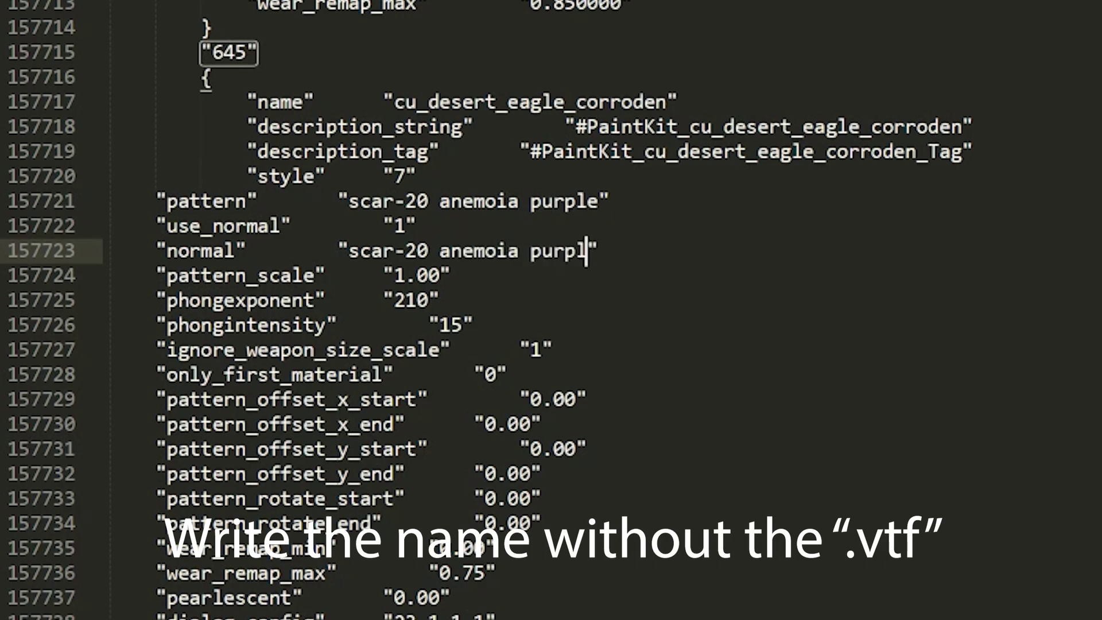
text( anemoia_n)
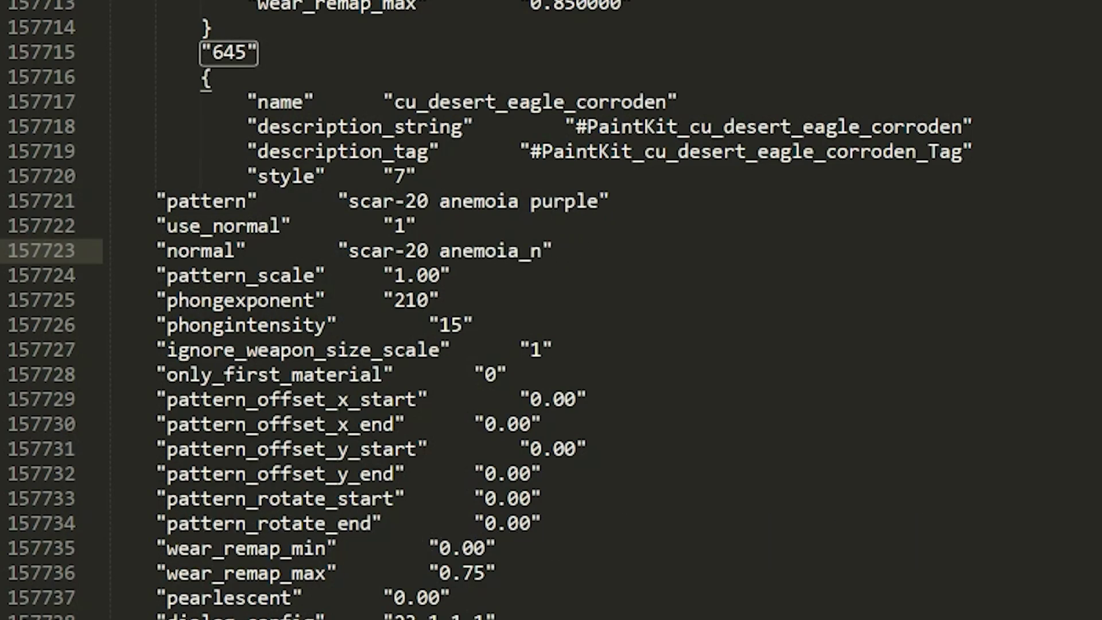
click(507, 374)
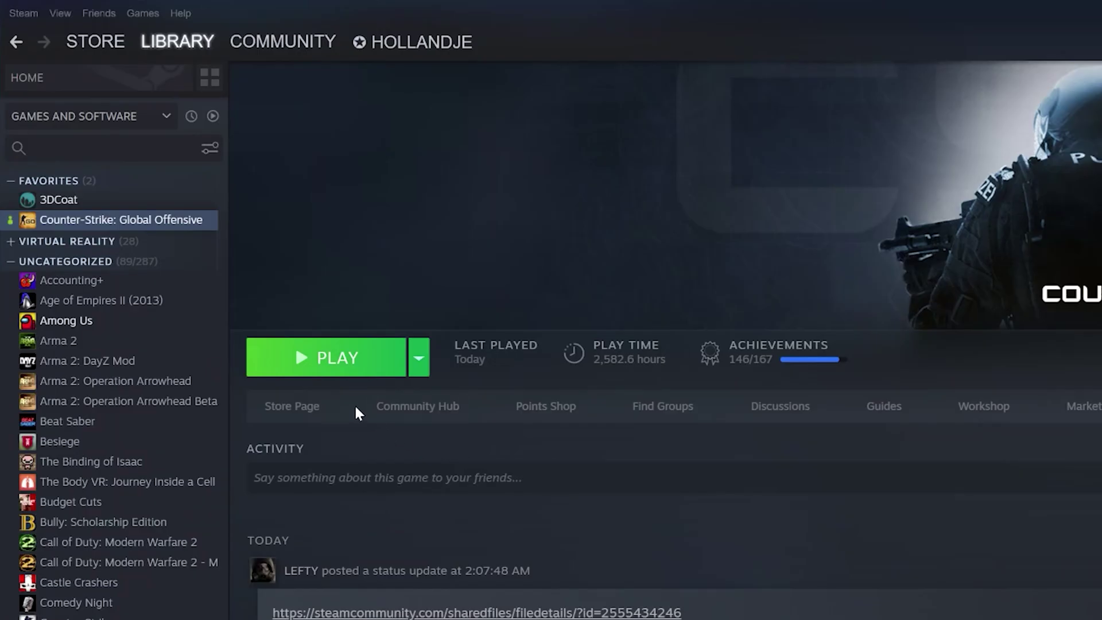
Step: Launch Counter-Strike: Global Offensive and use the item actions of the SCAR-20 Jungle Slipstream in the inventory
click(344, 367)
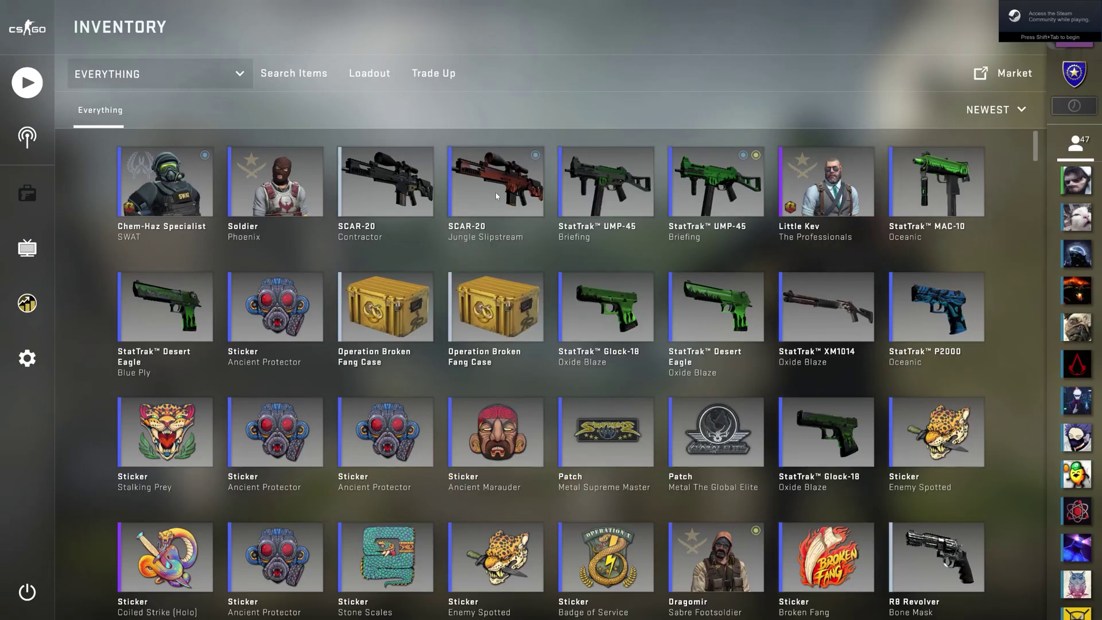
right_click(497, 196)
click(528, 204)
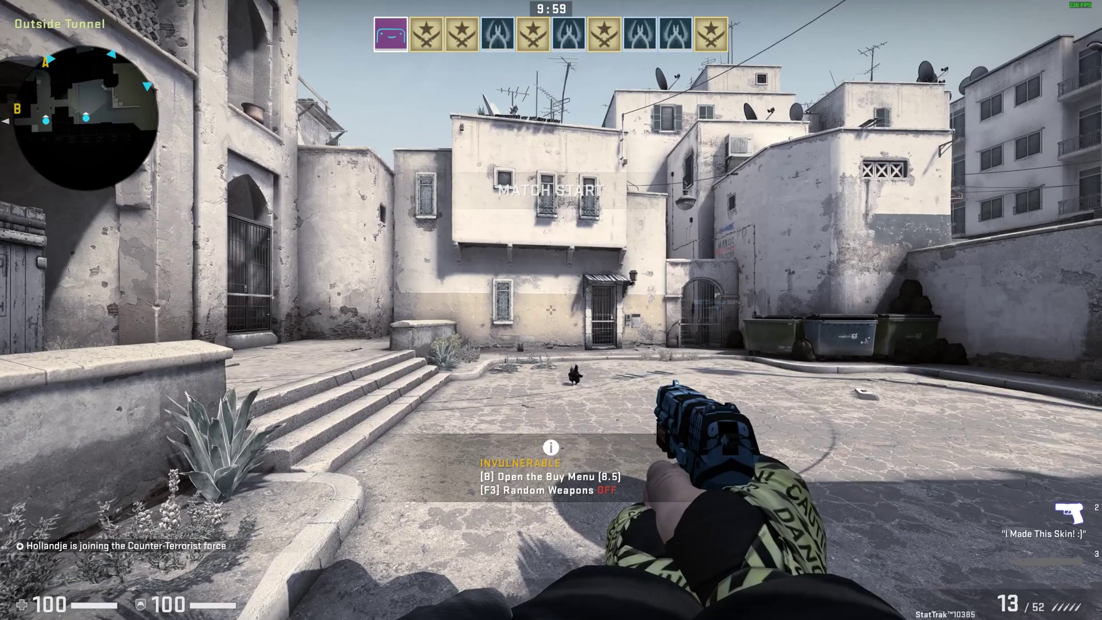
Step: Buy the SCAR-20 Jungle Slipstream in the match and inspect its custom skin in hand
key(b)
key(4)
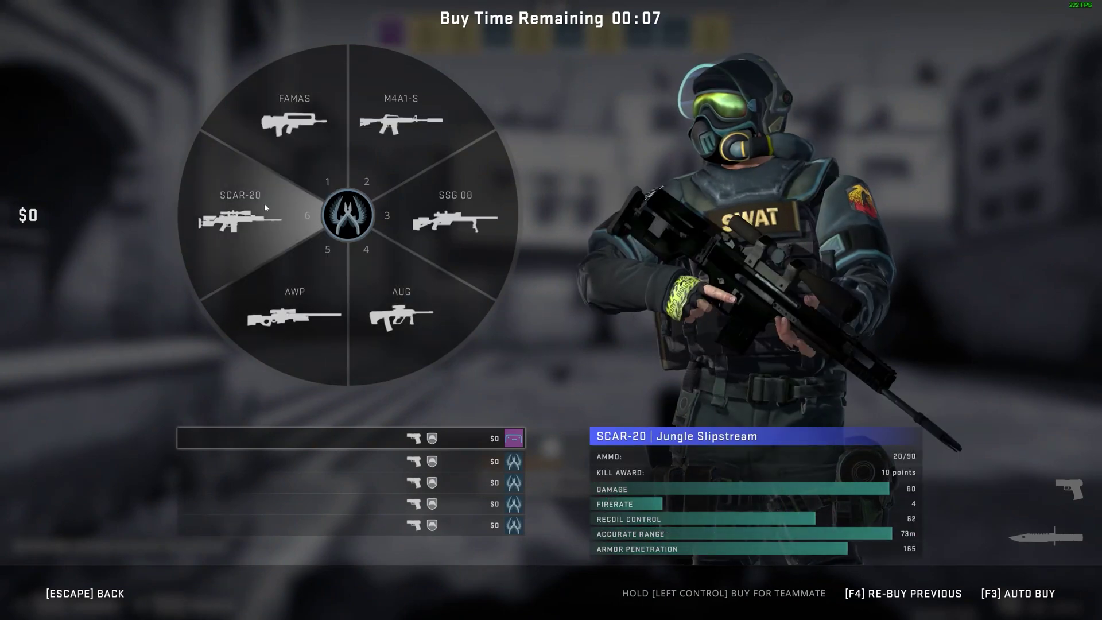
click(263, 203)
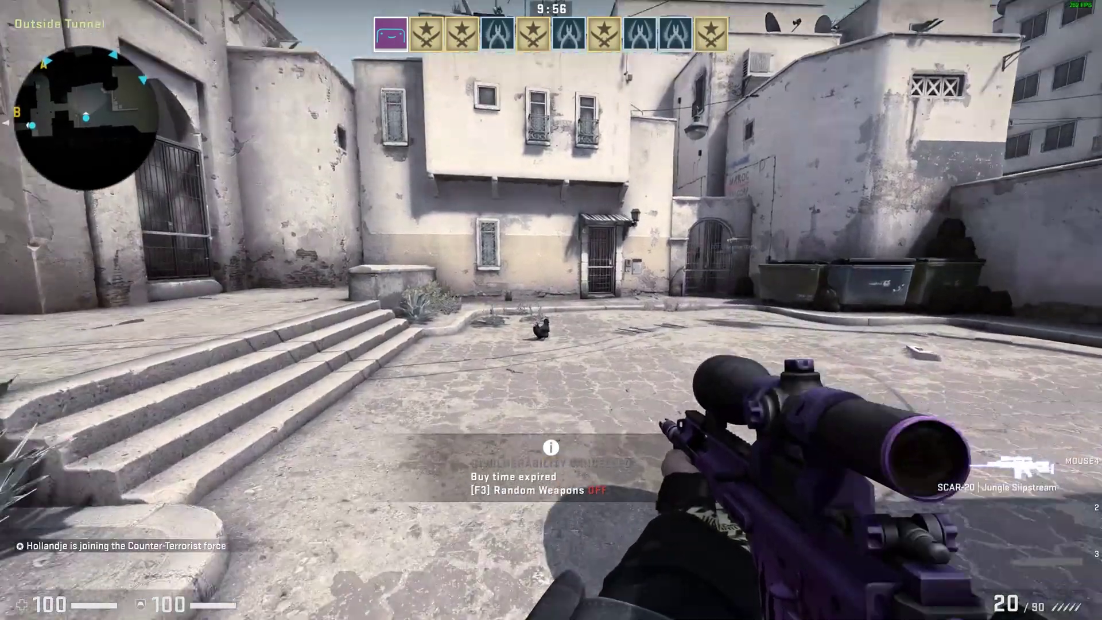
key(f)
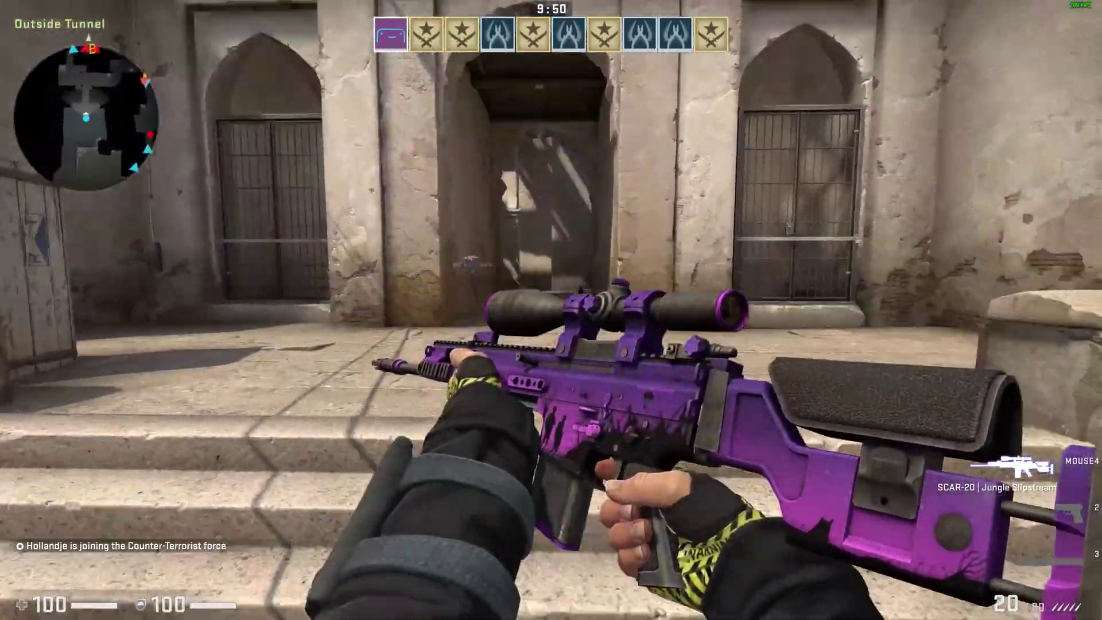
Step: Walk through the Upper Tunnel to Bombsite B and inspect the SCAR-20 skin in different lighting
key(w)
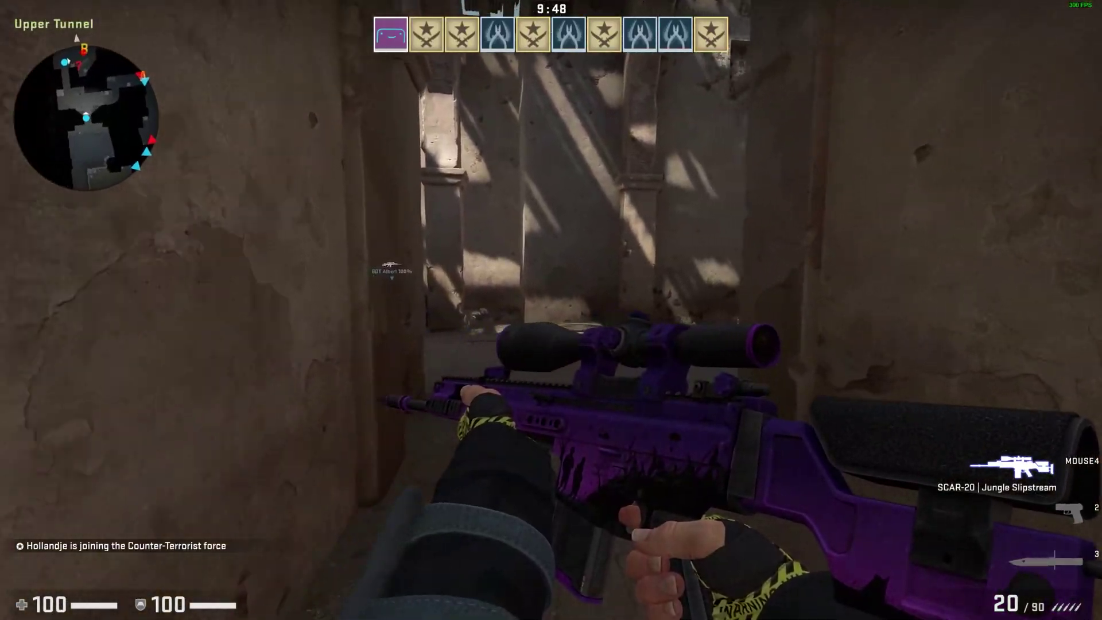
key(w)
key(f)
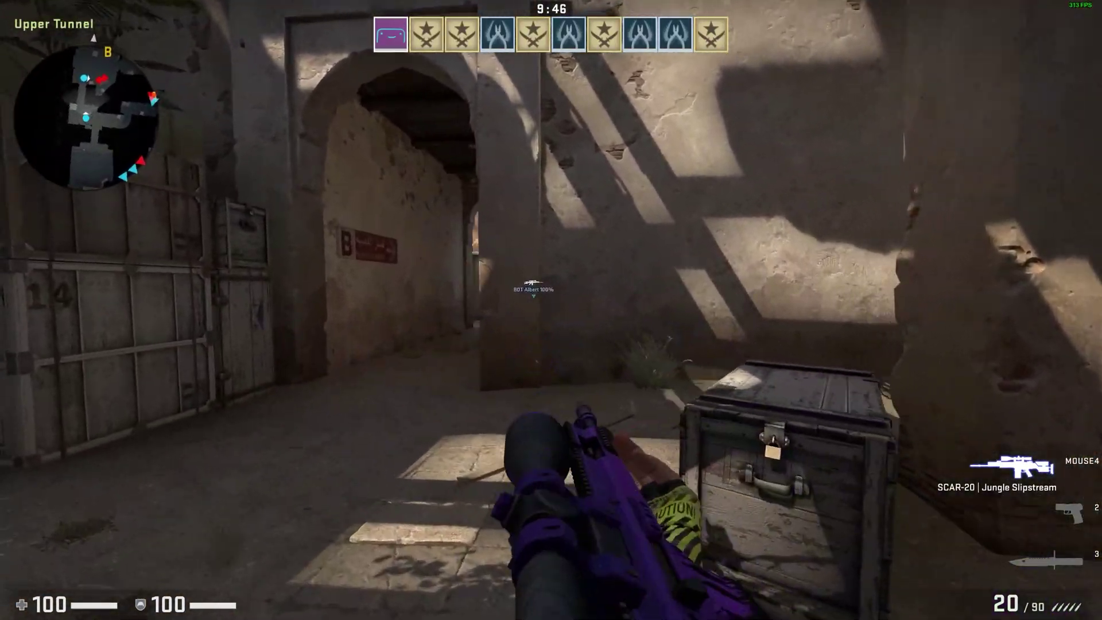
key(w)
key(grave)
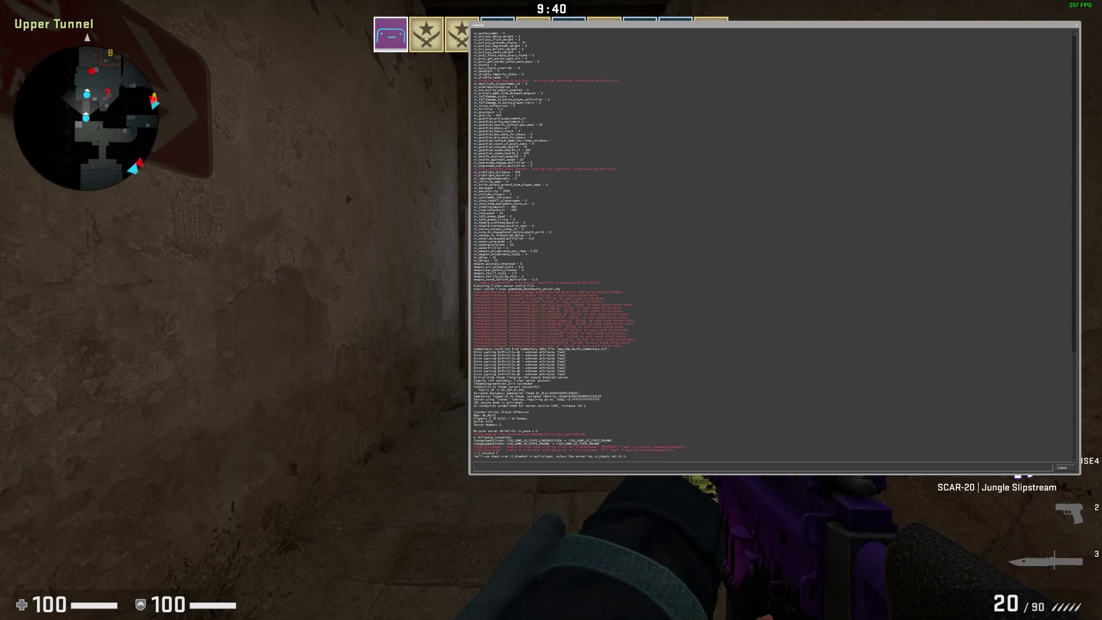
key(grave)
key(w)
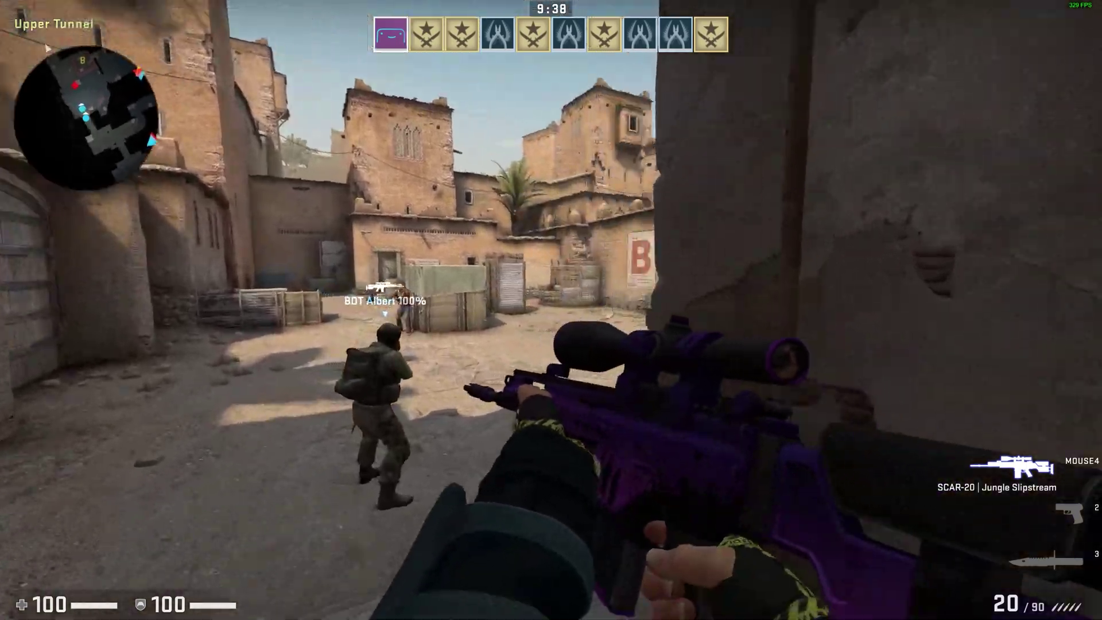
key(w)
key(f)
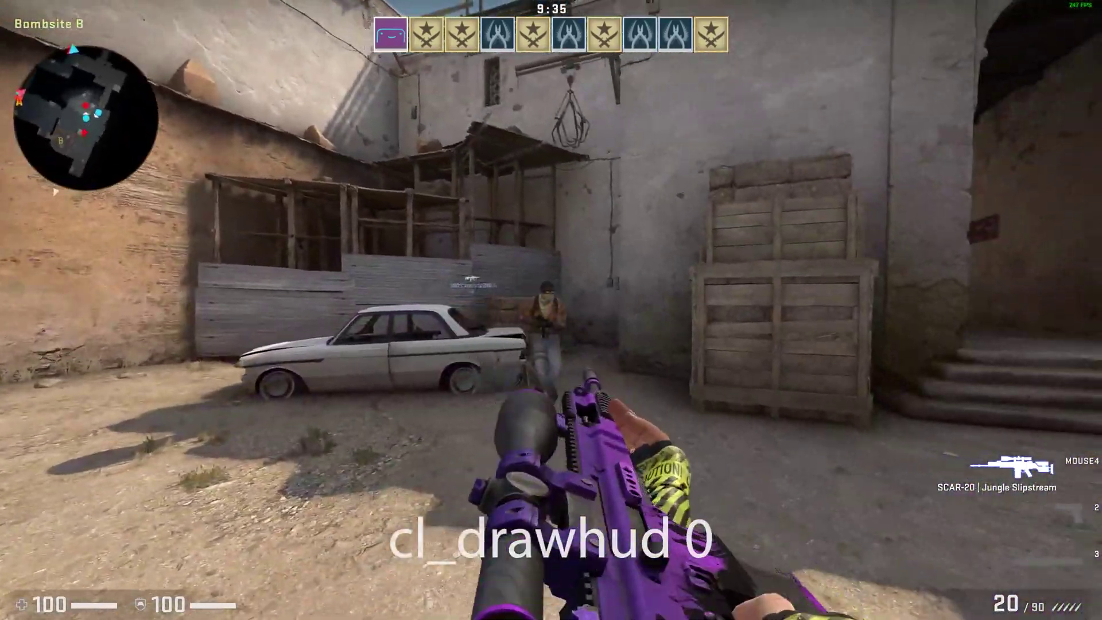
Step: Shoot the enemy bots at Bombsite B through the SCAR-20's scope
right_click(551, 310)
click(551, 310)
click(551, 310)
click(551, 310)
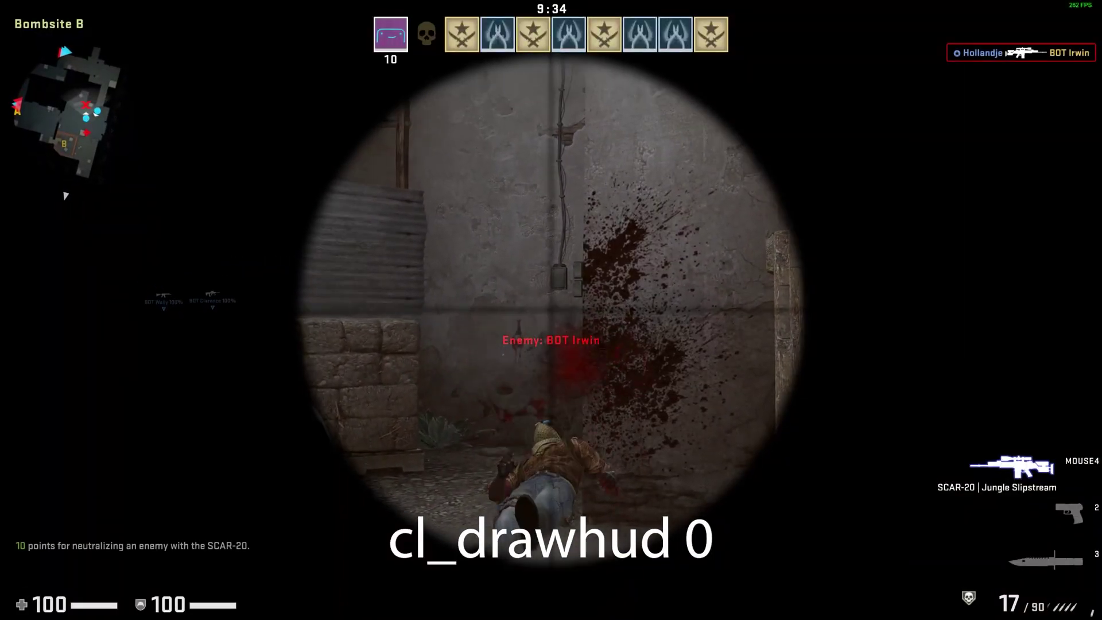
right_click(551, 310)
right_click(550, 309)
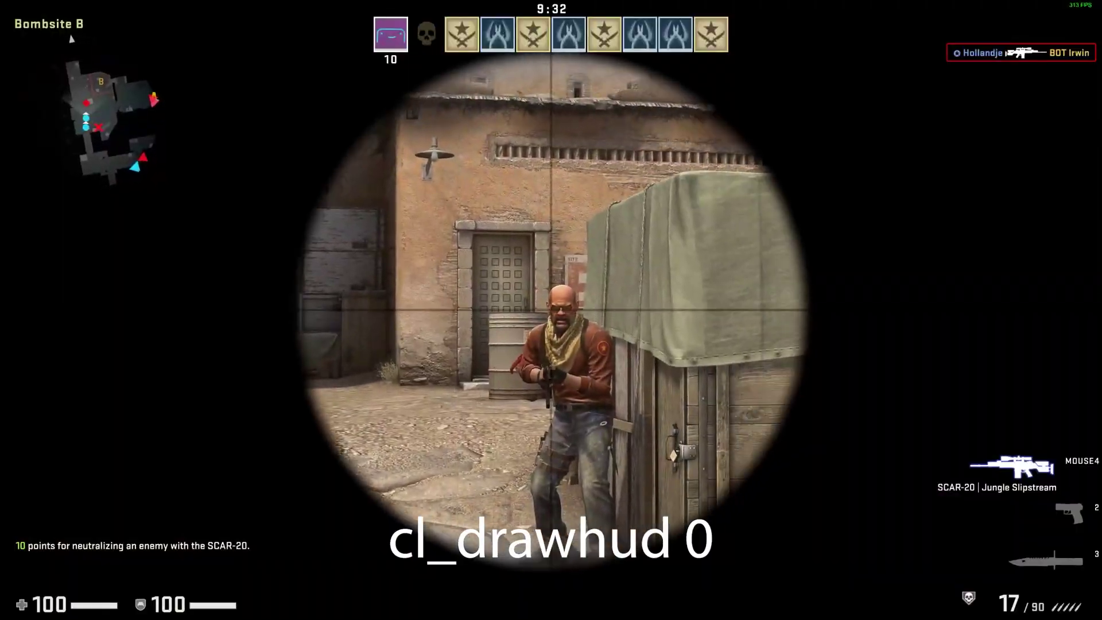
click(550, 310)
click(551, 310)
right_click(551, 310)
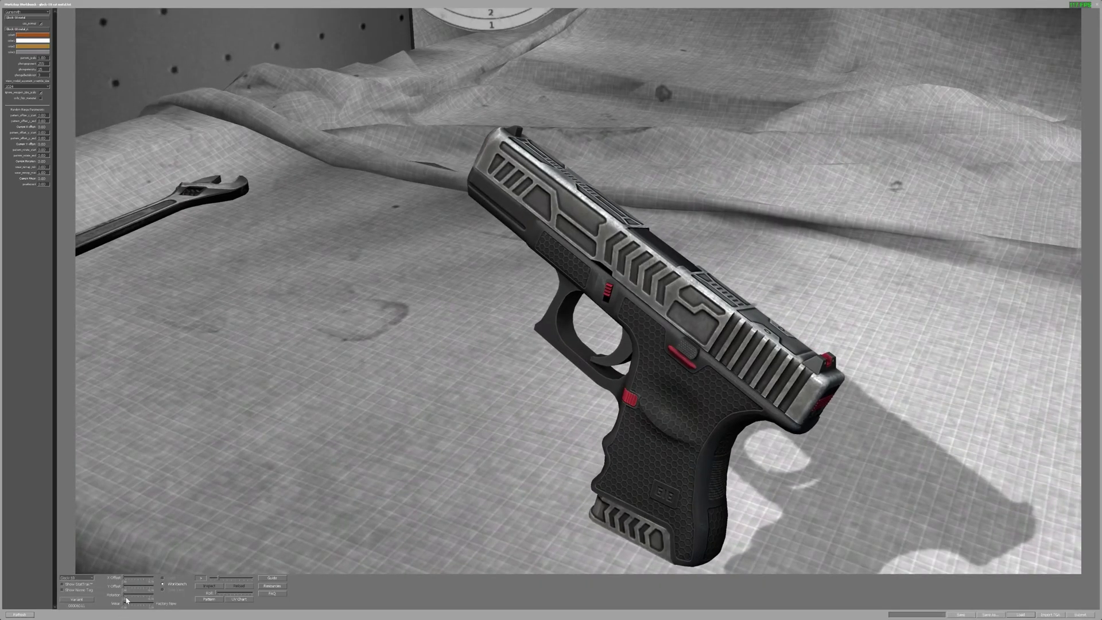
Step: In the weapon workbench, increase the Glock-18 preview's wear and set the finish's third color to blue
drag(125, 603, 155, 605)
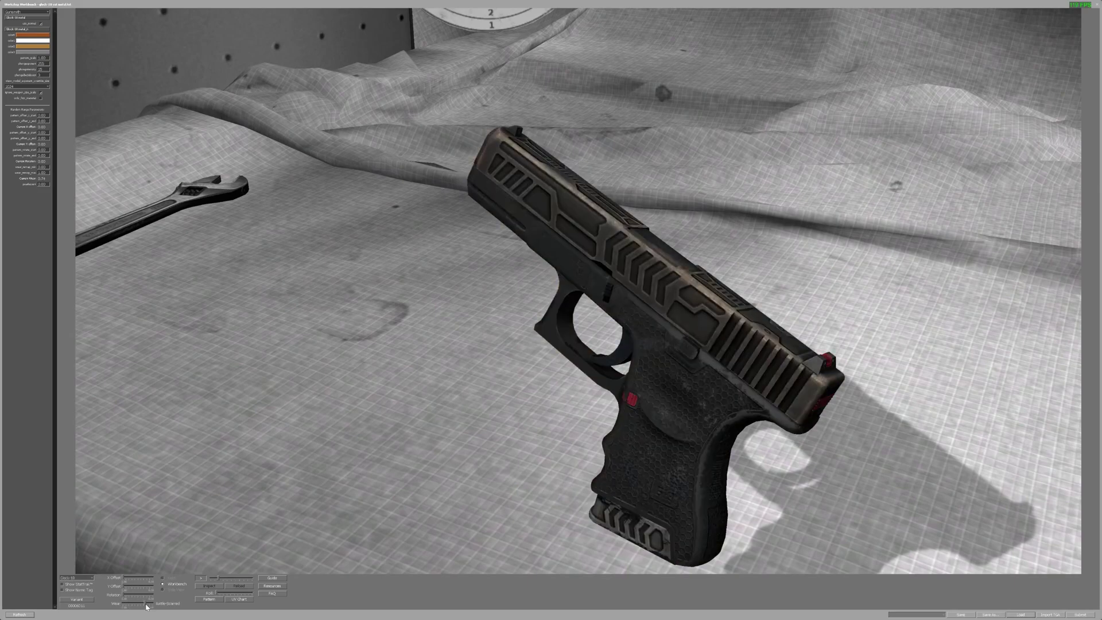
click(43, 50)
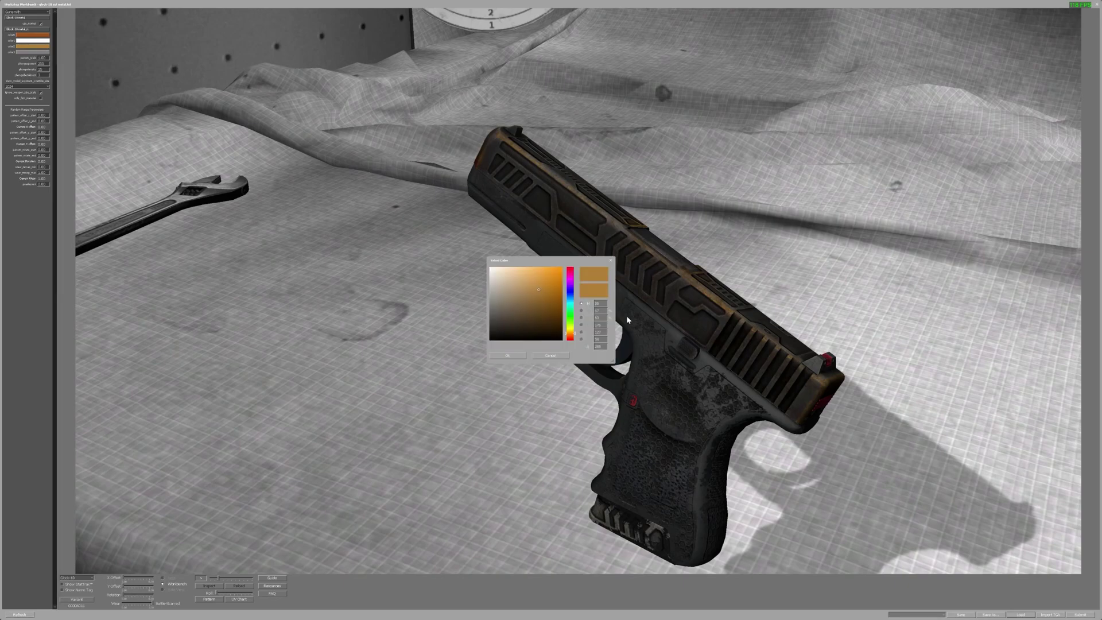
click(572, 297)
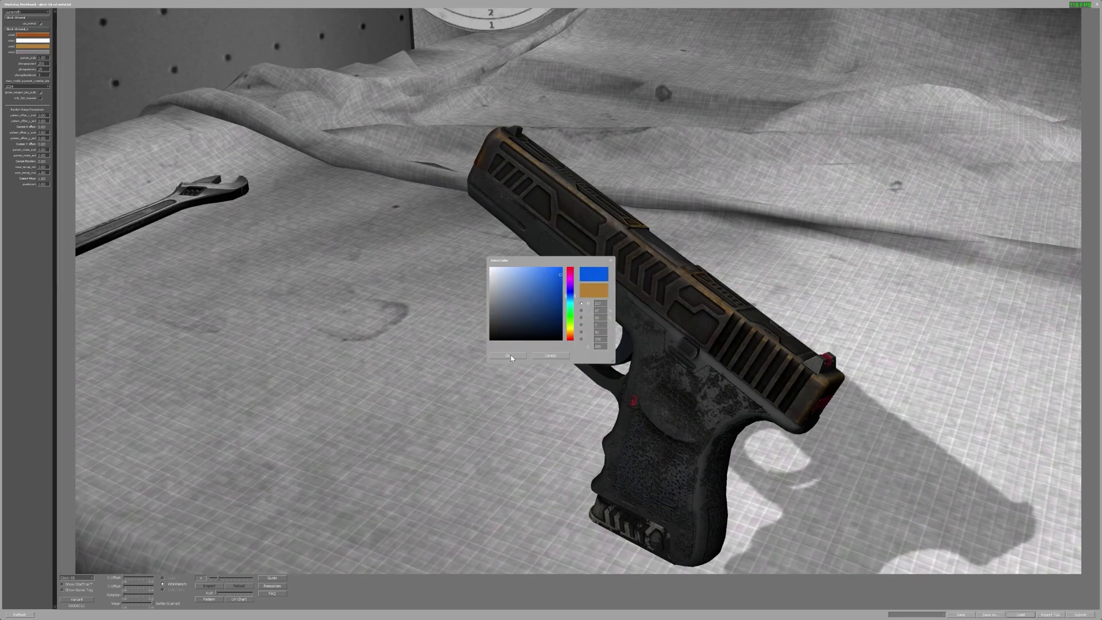
click(510, 356)
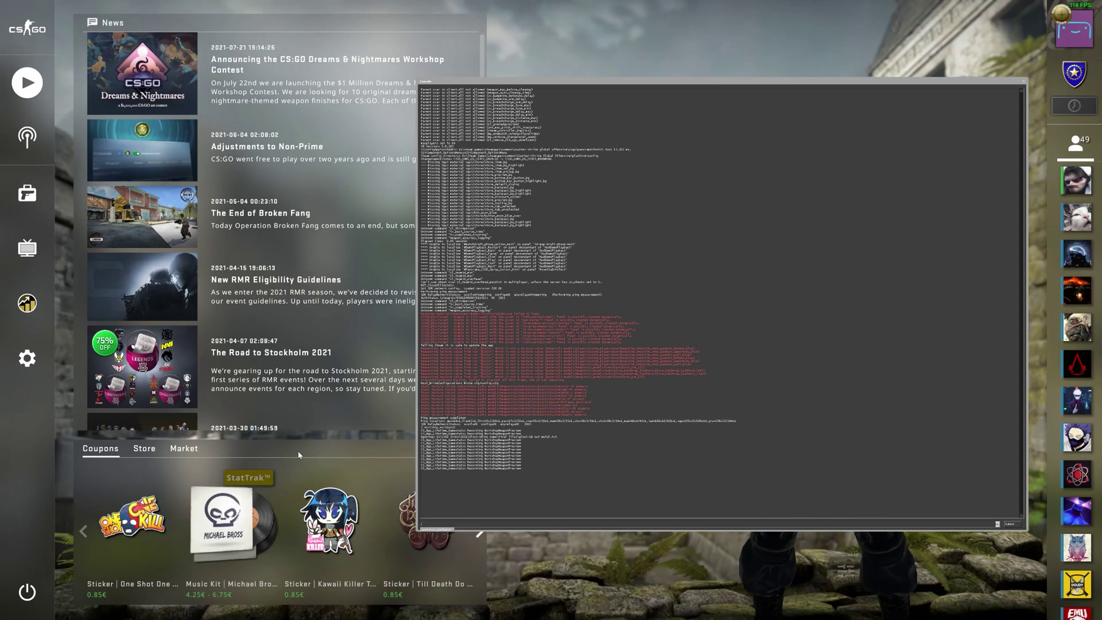
Step: Run the workshop_publish command in the game console to open the Weapon Finish Publish dialog
text(workshop_publish)
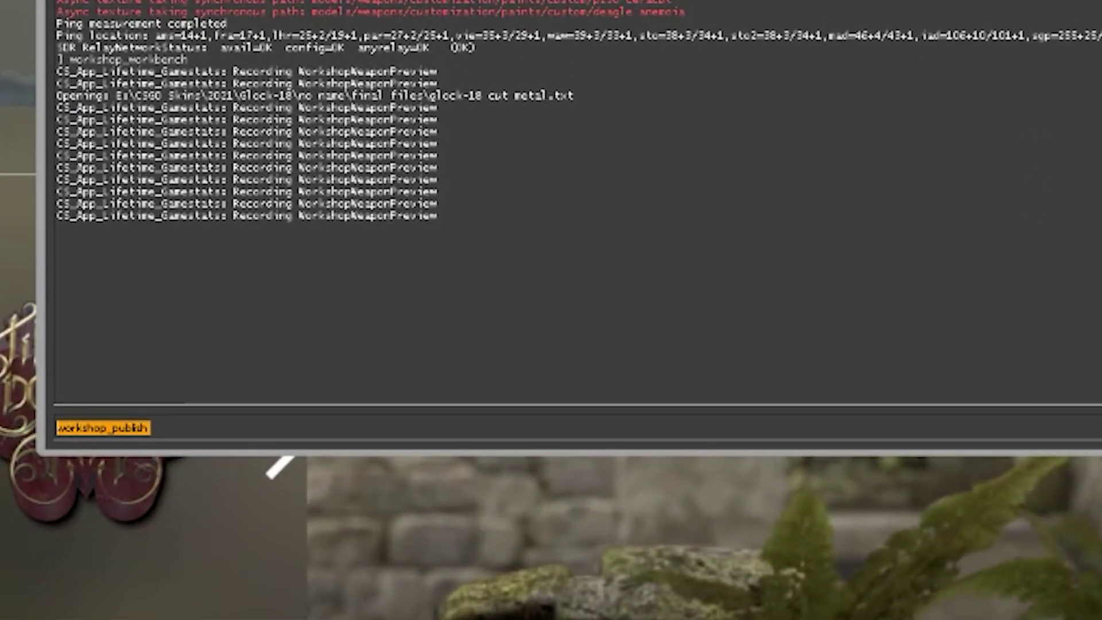
key(End)
key(Return)
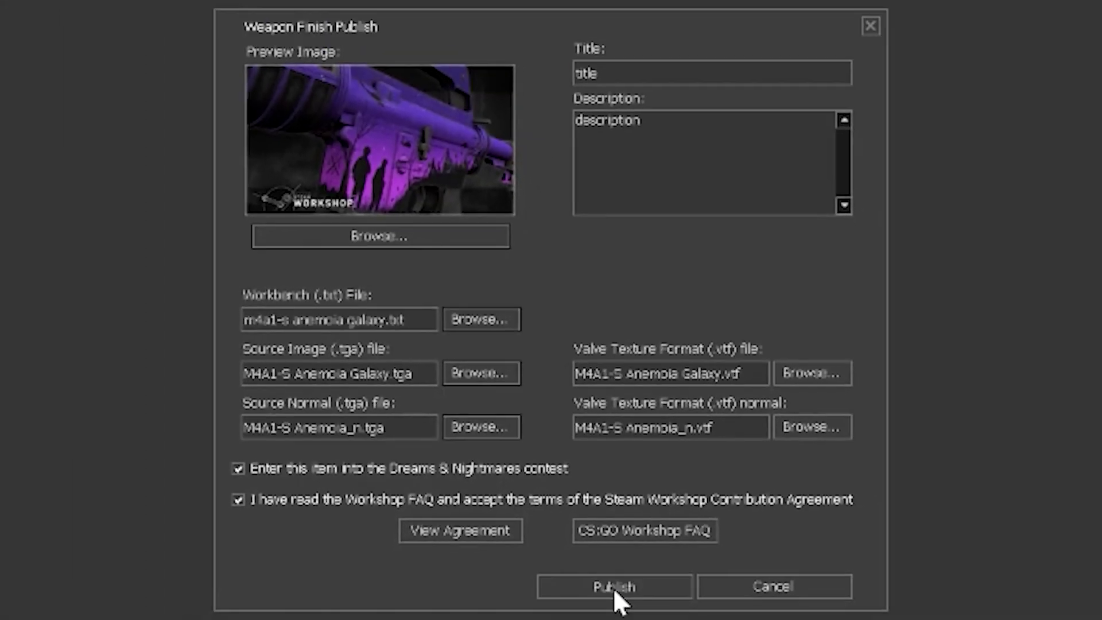
Step: Publish the M4A1-S Anemoia Galaxy finish and accept the originality statement by entering "I Understand"
click(614, 586)
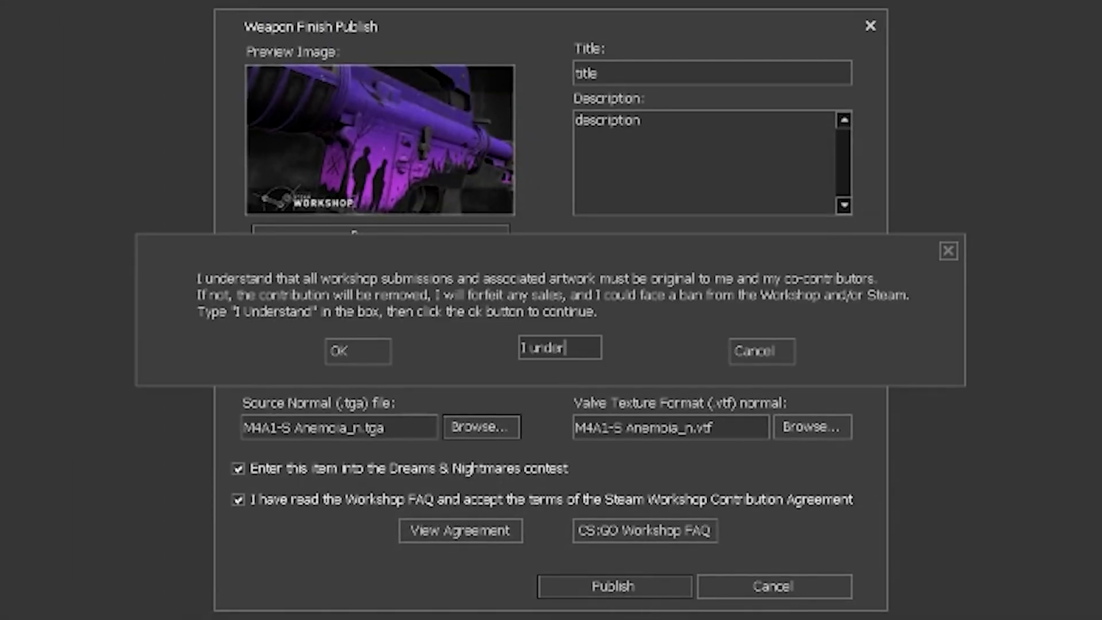
click(345, 352)
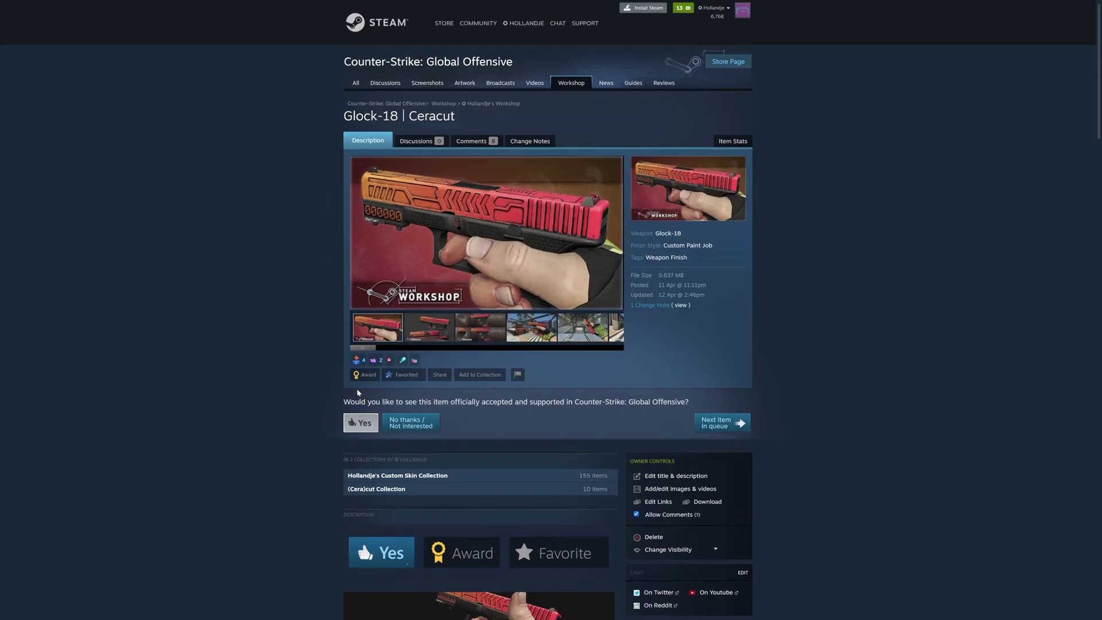
Step: Look through the Steam Workshop page of Glock-18 | Ceracut, including its owner controls and description images
scroll(552, 298, down, 3)
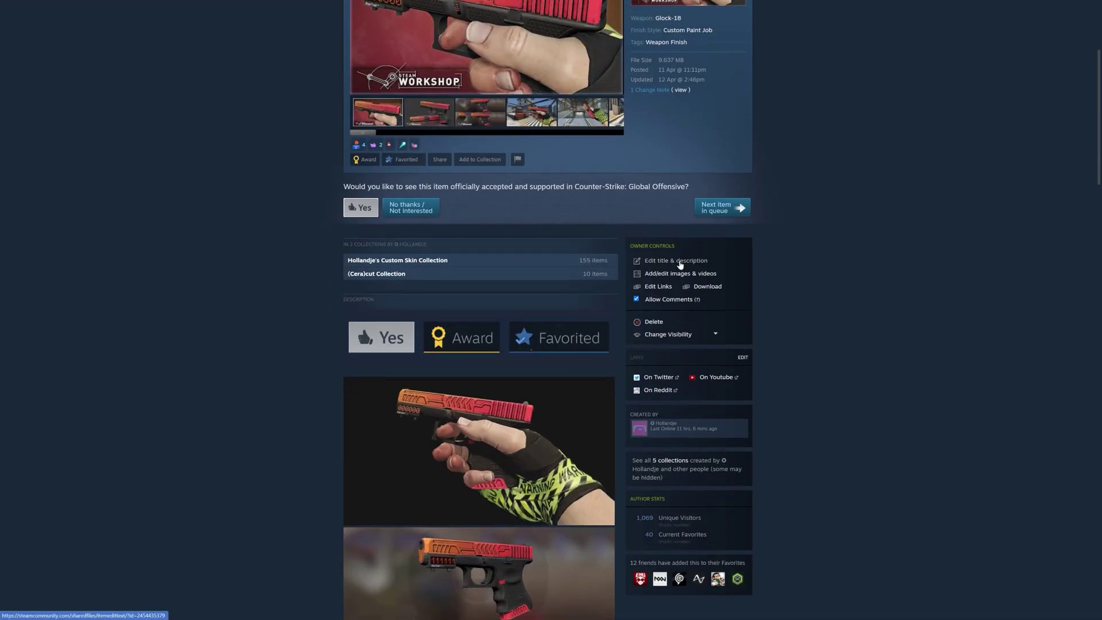
scroll(553, 369, down, 10)
scroll(458, 425, down, 15)
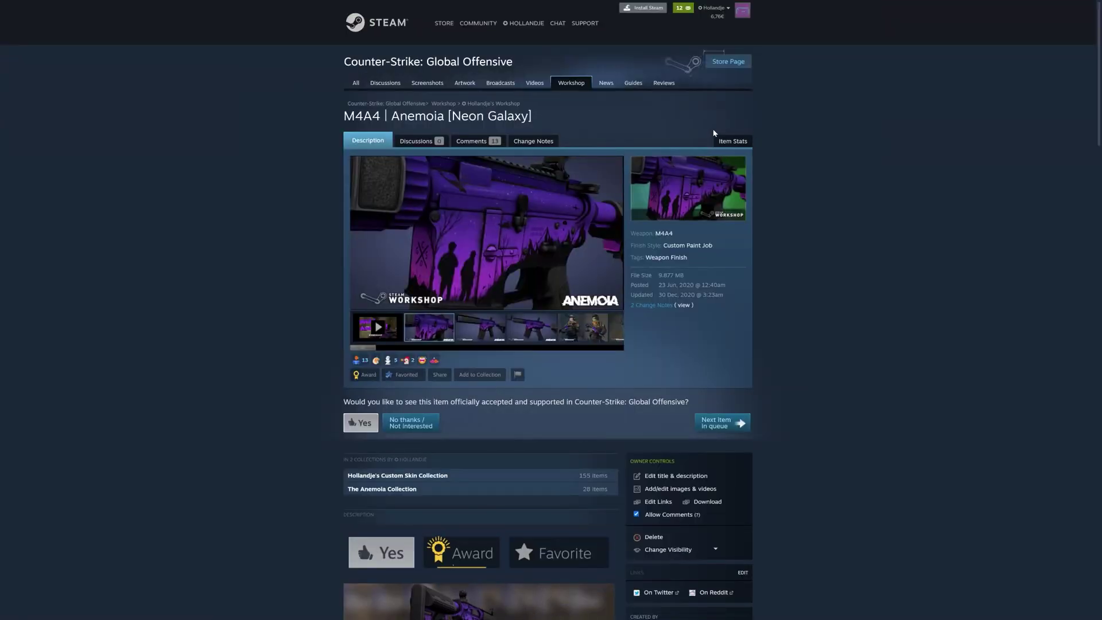
Step: Open the item stats of M4A4 | Anemoia [Neon Galaxy] and examine its views and ratings over time
click(724, 141)
scroll(540, 389, down, 2)
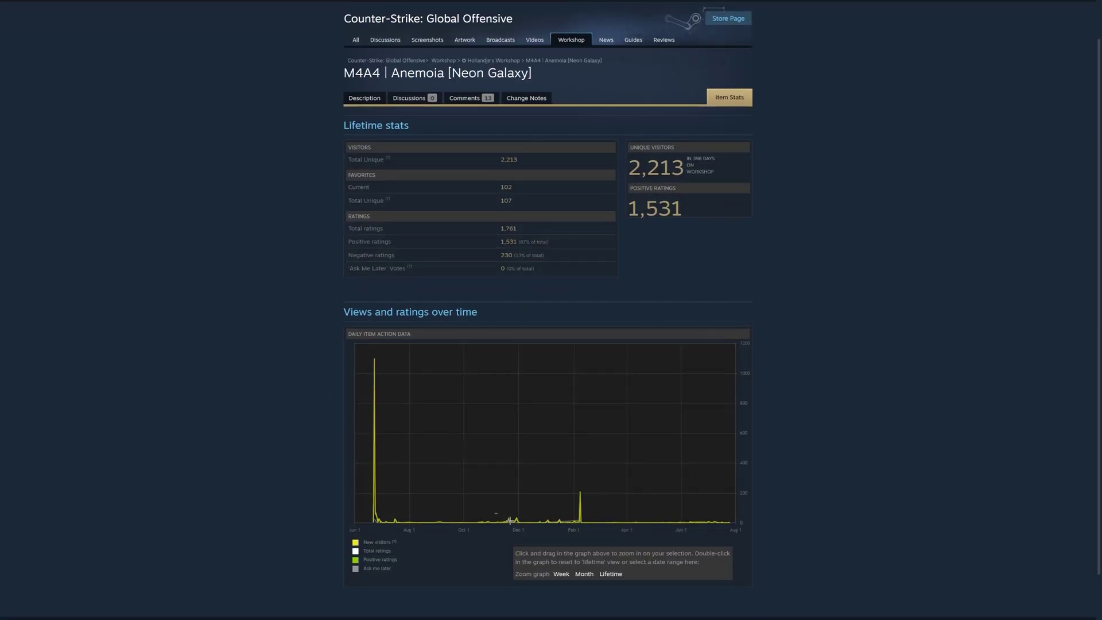
drag(514, 517, 643, 519)
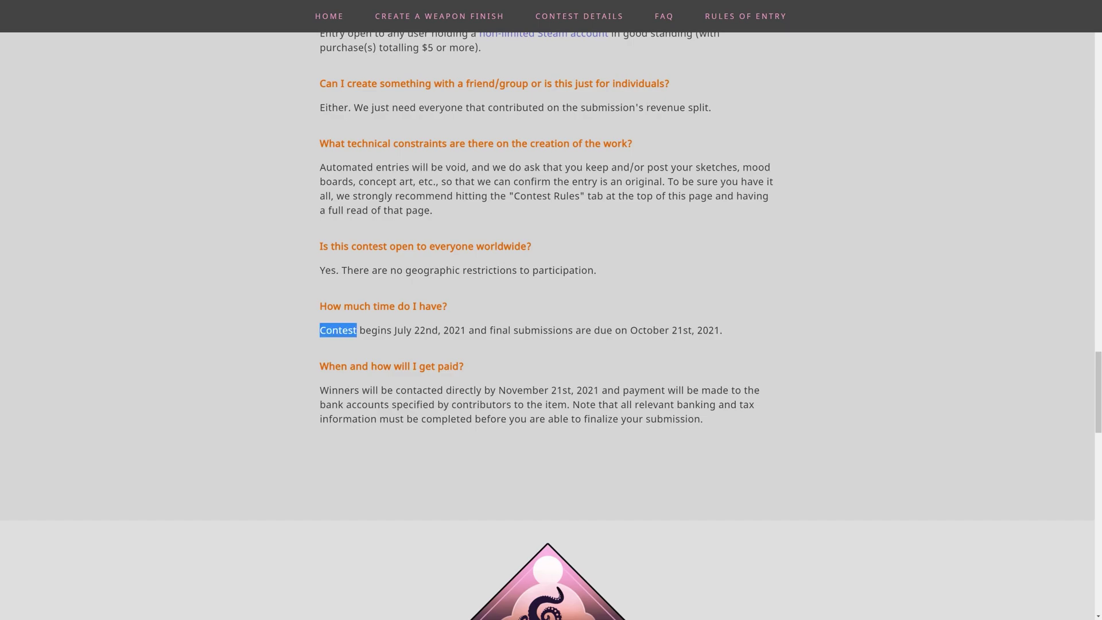
Step: Highlight the contest's submission deadline and the text about contacting winners in the contest FAQ
drag(357, 330, 722, 330)
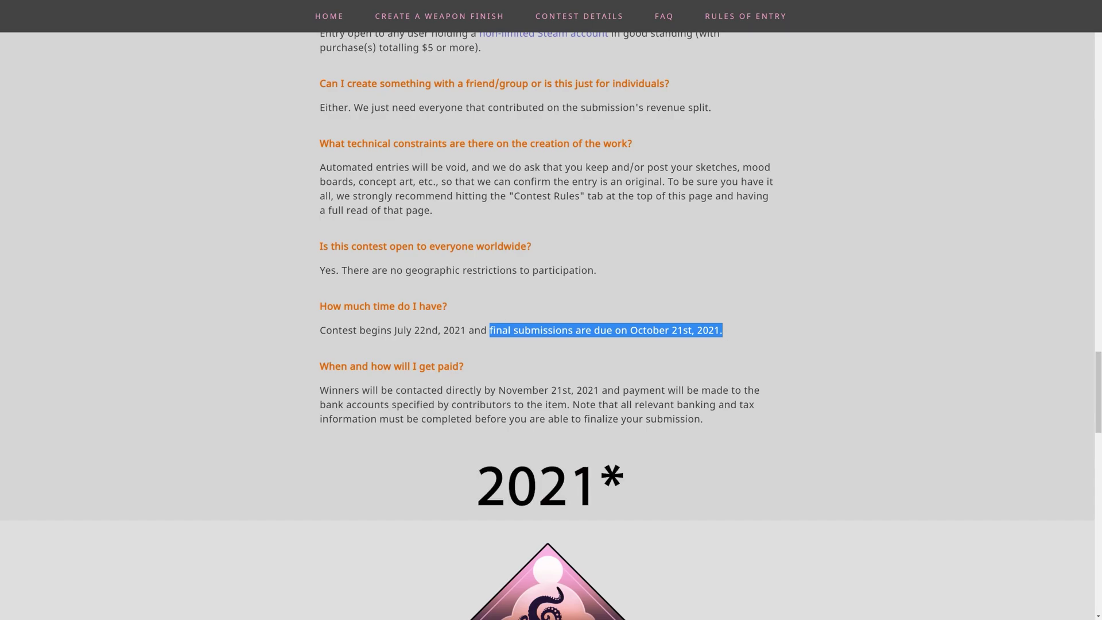
click(722, 330)
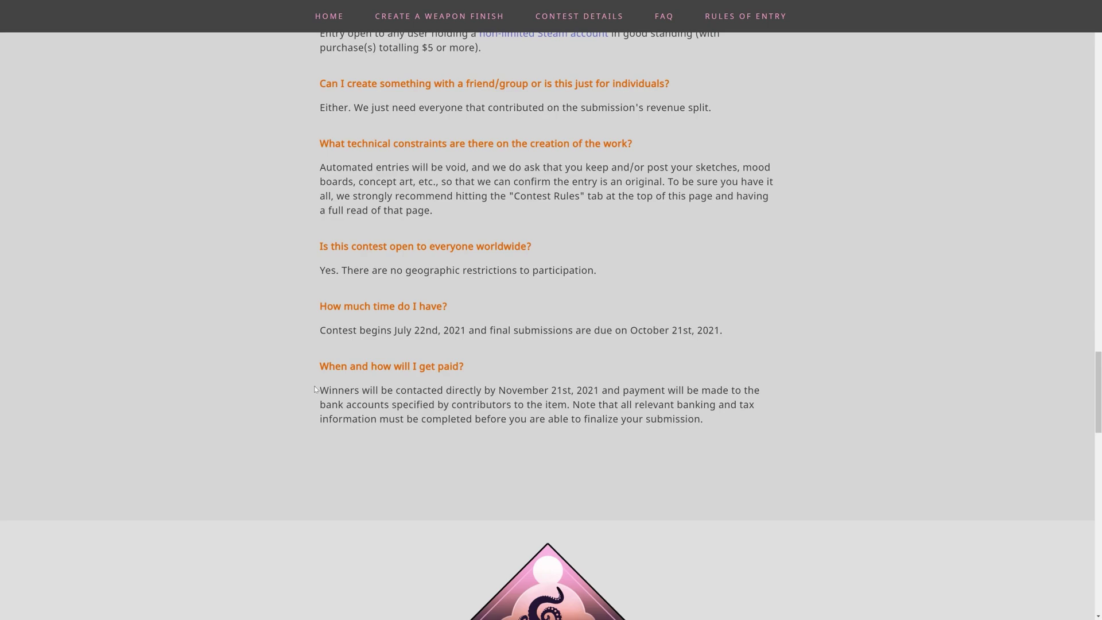
drag(329, 390, 469, 390)
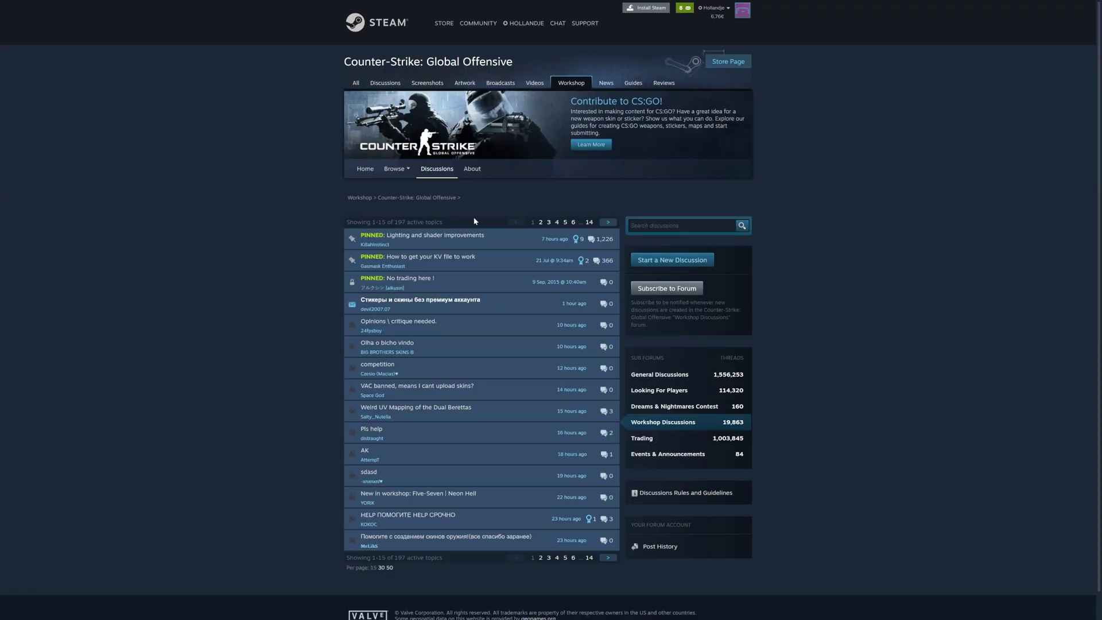
Step: Look over the CS:GO Workshop Discussions forum and open the Dreams & Nightmares Contest sub-forum
scroll(825, 425, down, 1)
scroll(838, 367, up, 1)
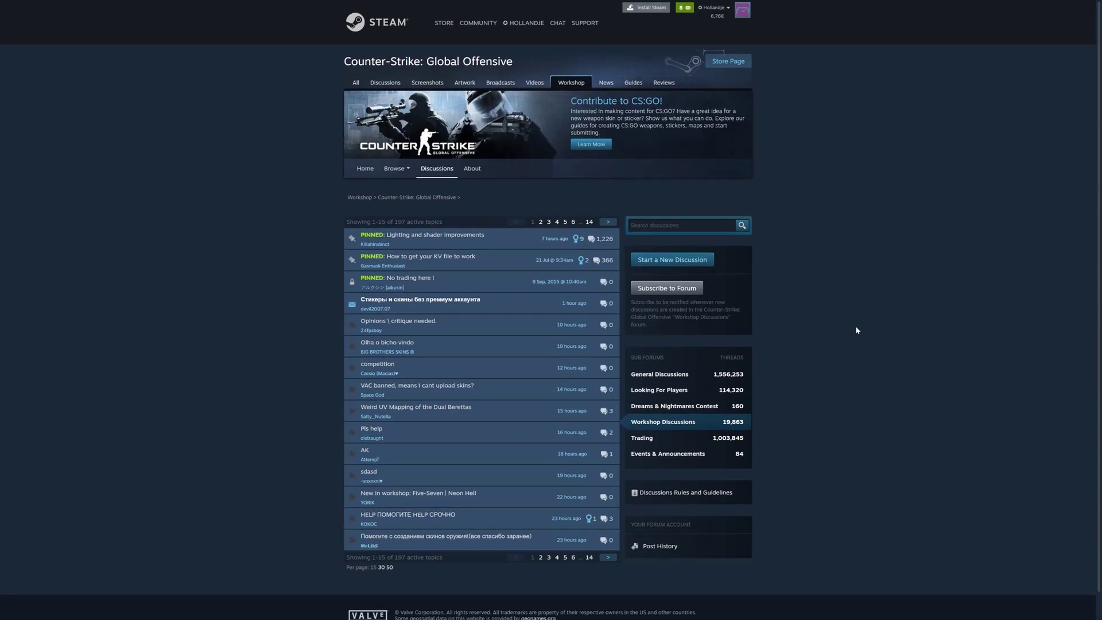
scroll(855, 326, down, 1)
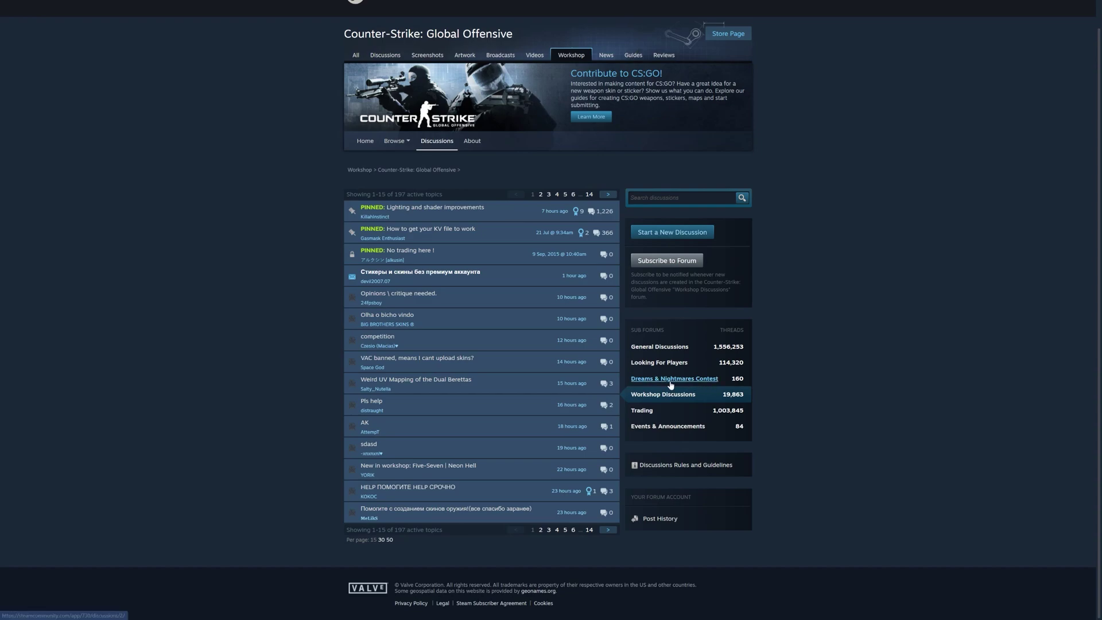
click(703, 381)
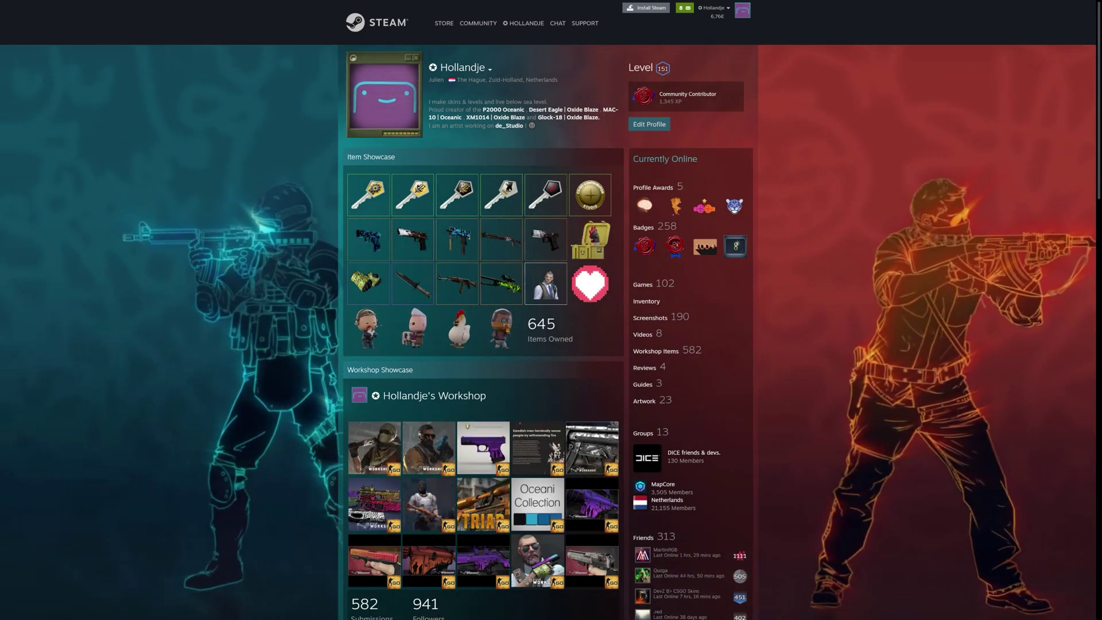
Step: Open the list of submitted Workshop items from the creator's Steam profile
scroll(534, 316, down, 1)
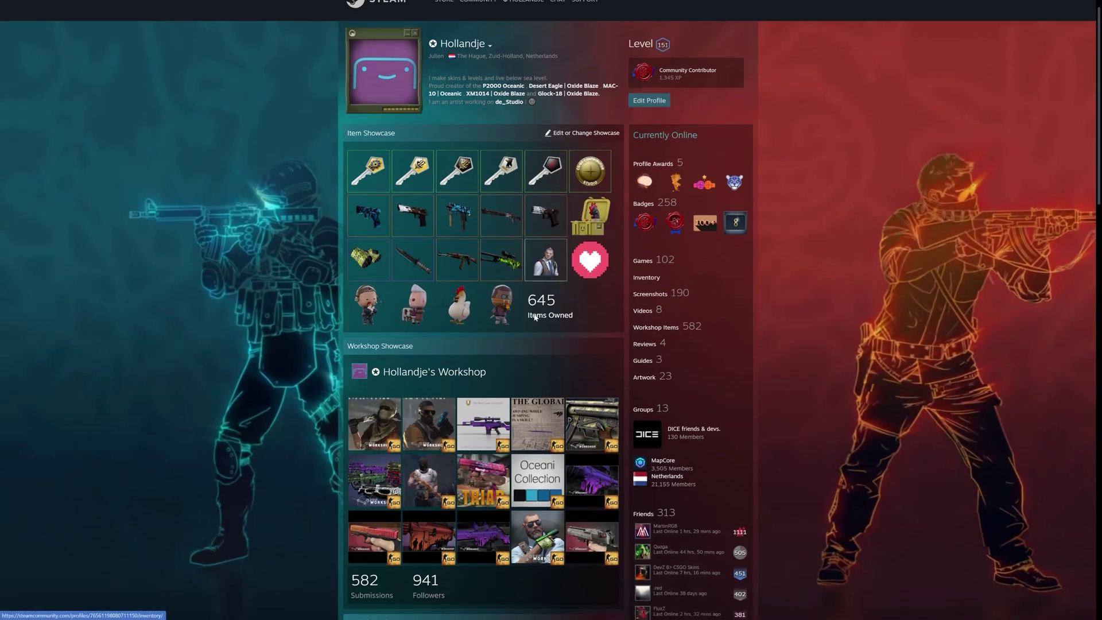
scroll(535, 316, down, 2)
click(410, 276)
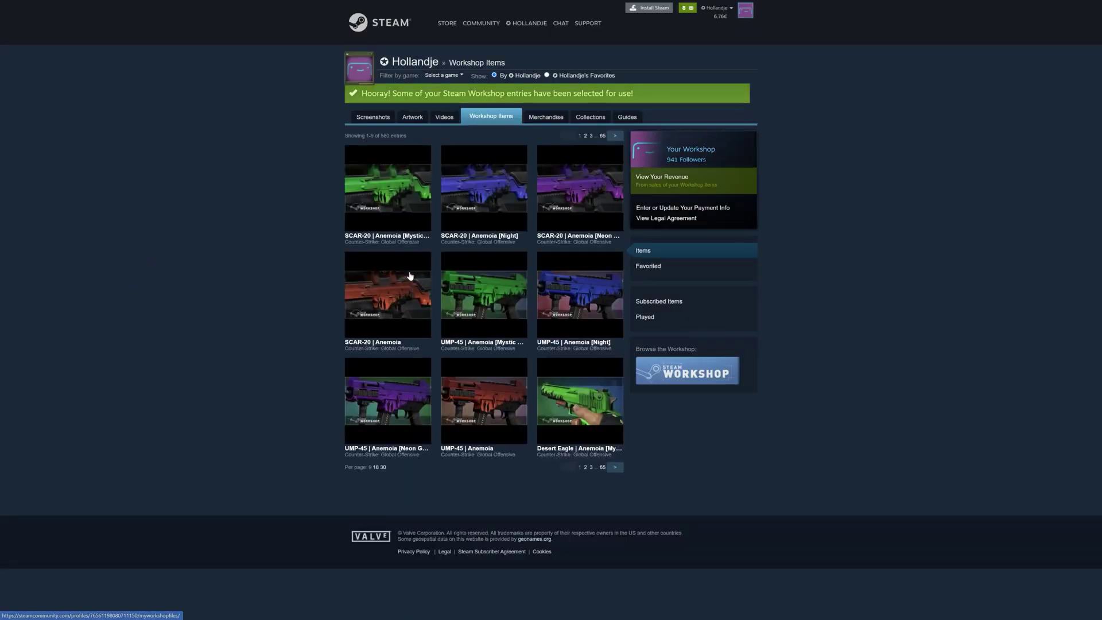